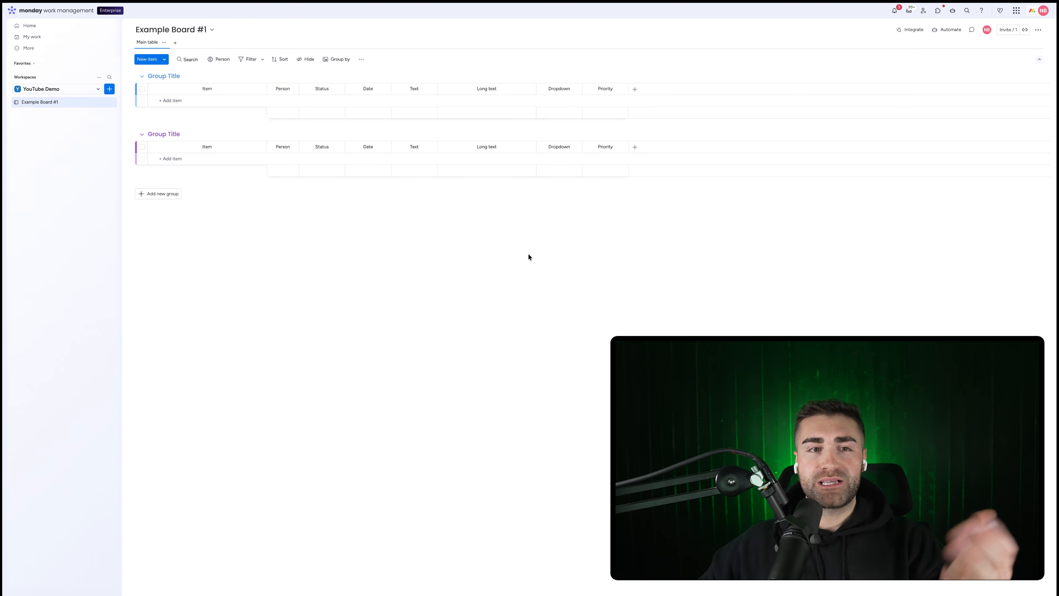
# Step: Add an item named AA to the first, blue group of the board
pyautogui.click(208, 104)
pyautogui.write('AA')
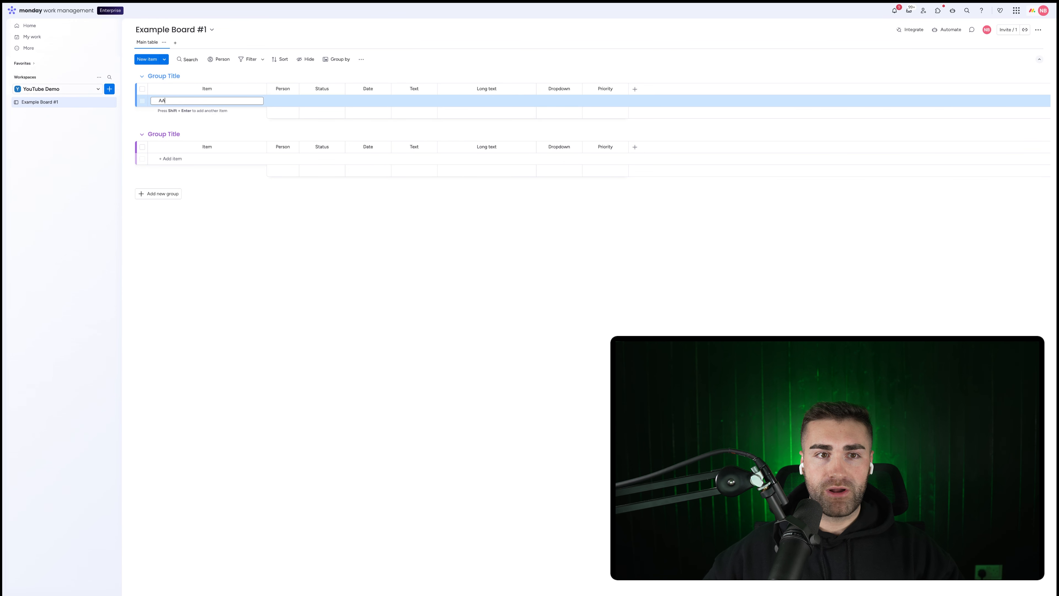
pyautogui.press('Return')
pyautogui.click(324, 296)
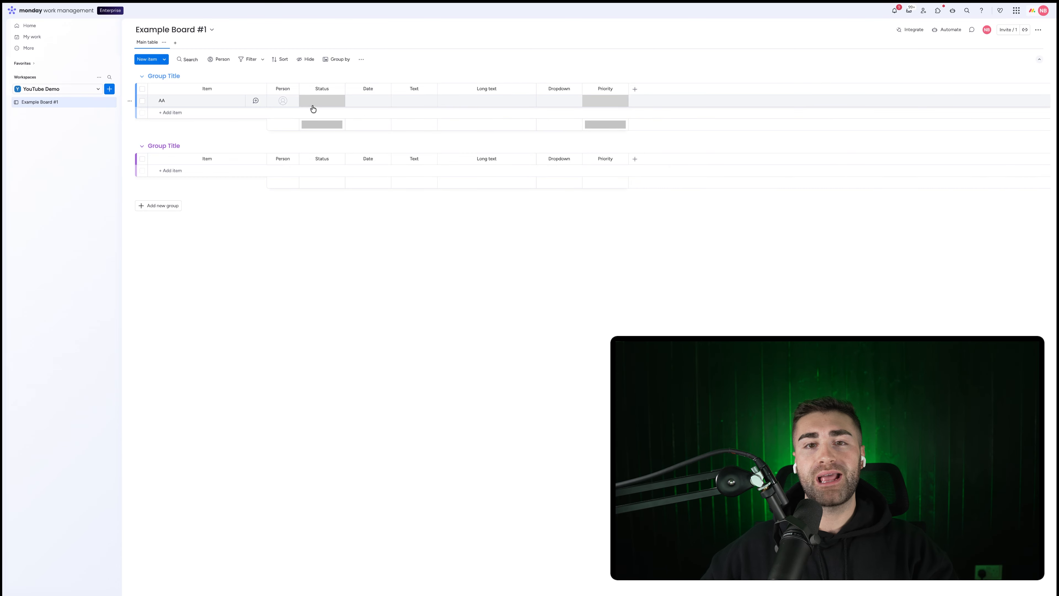
# Step: Review the label options available in the Priority column for item AA
pyautogui.click(608, 105)
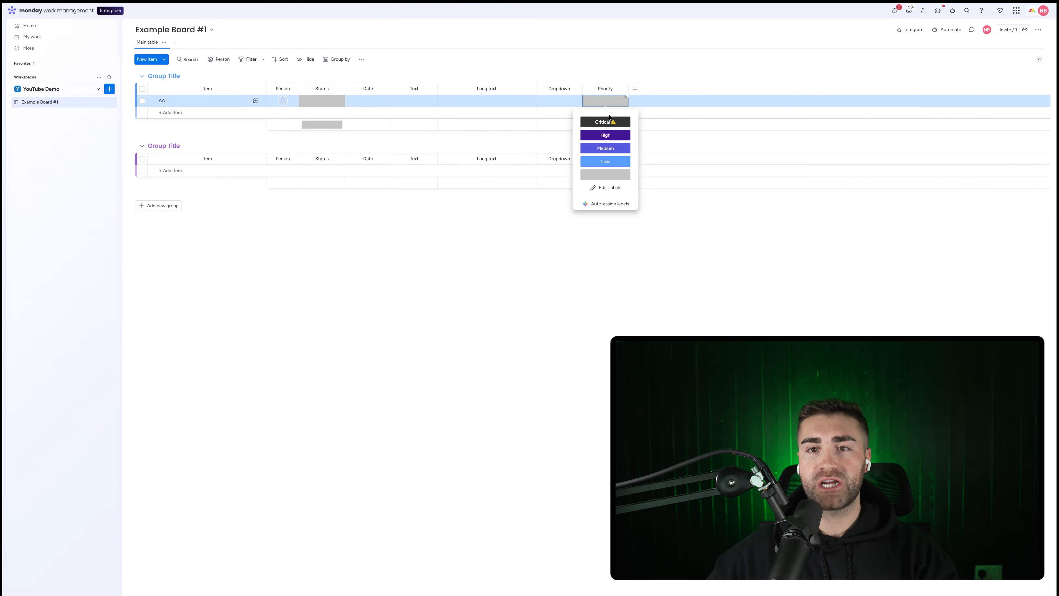
pyautogui.click(596, 69)
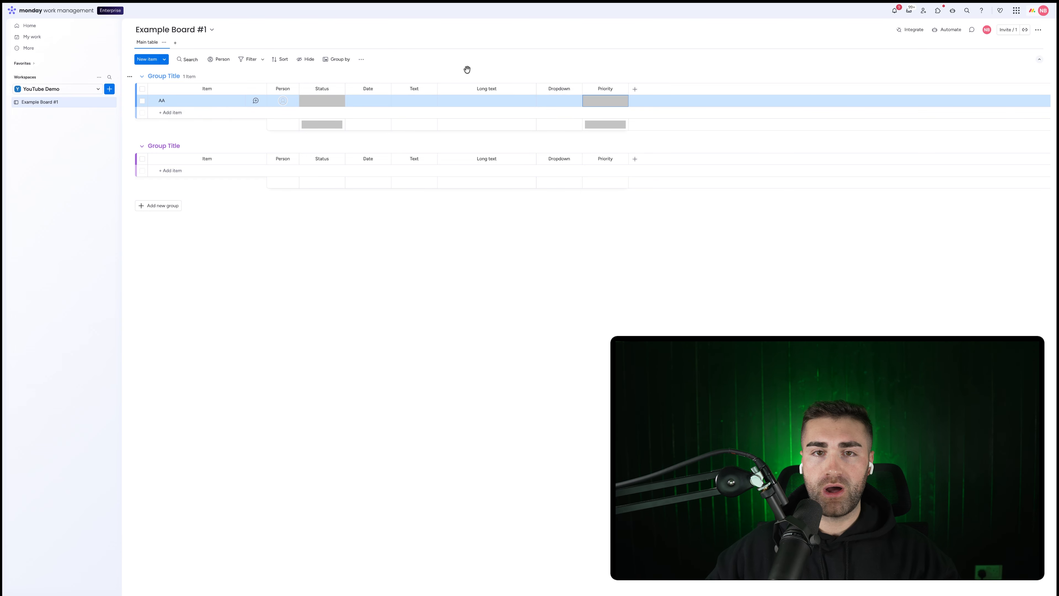
pyautogui.click(485, 61)
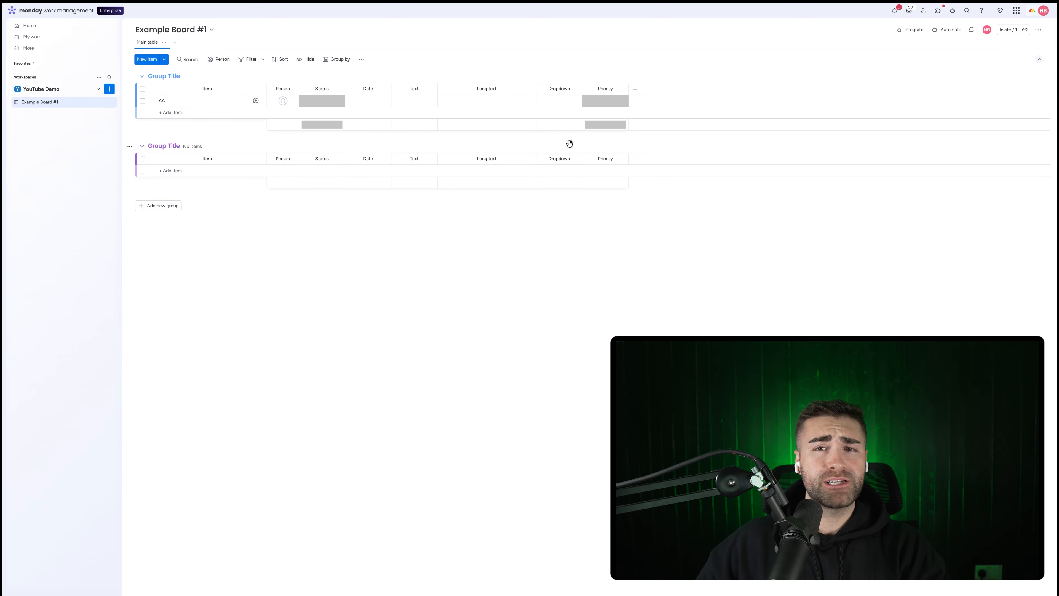
pyautogui.click(607, 104)
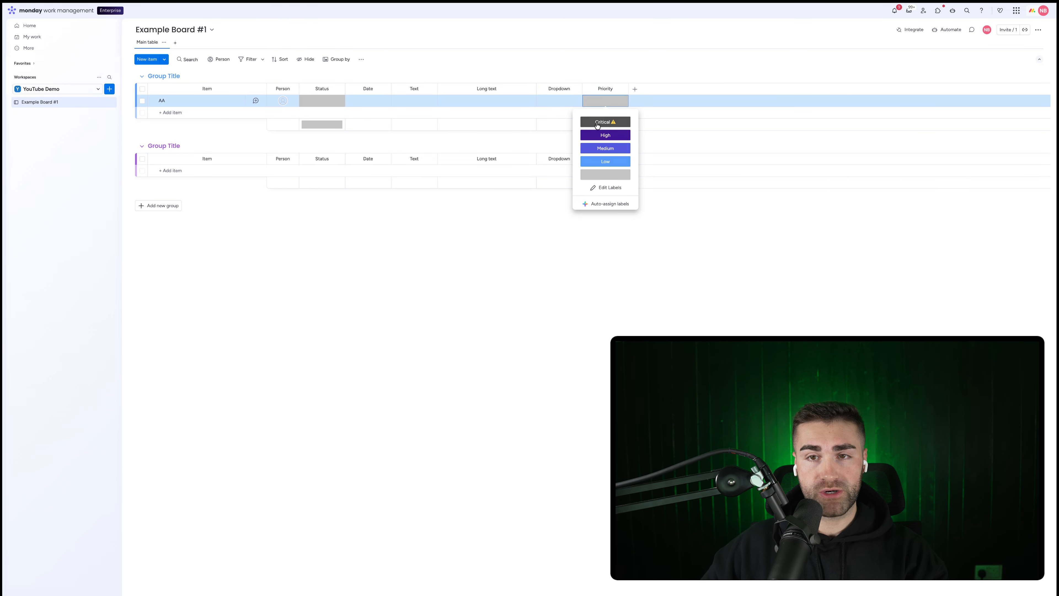
pyautogui.click(619, 79)
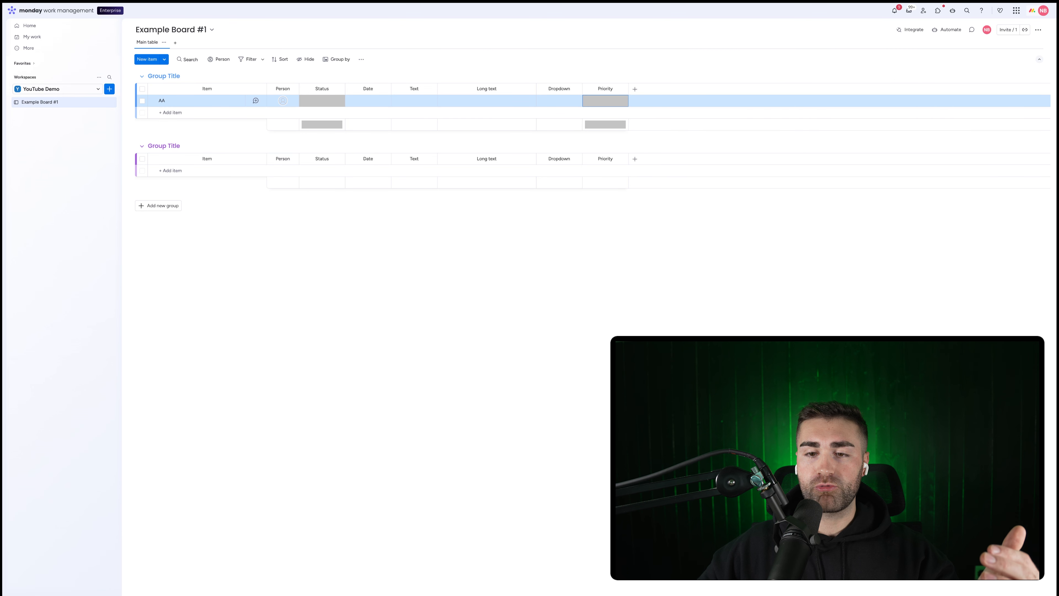
pyautogui.click(590, 309)
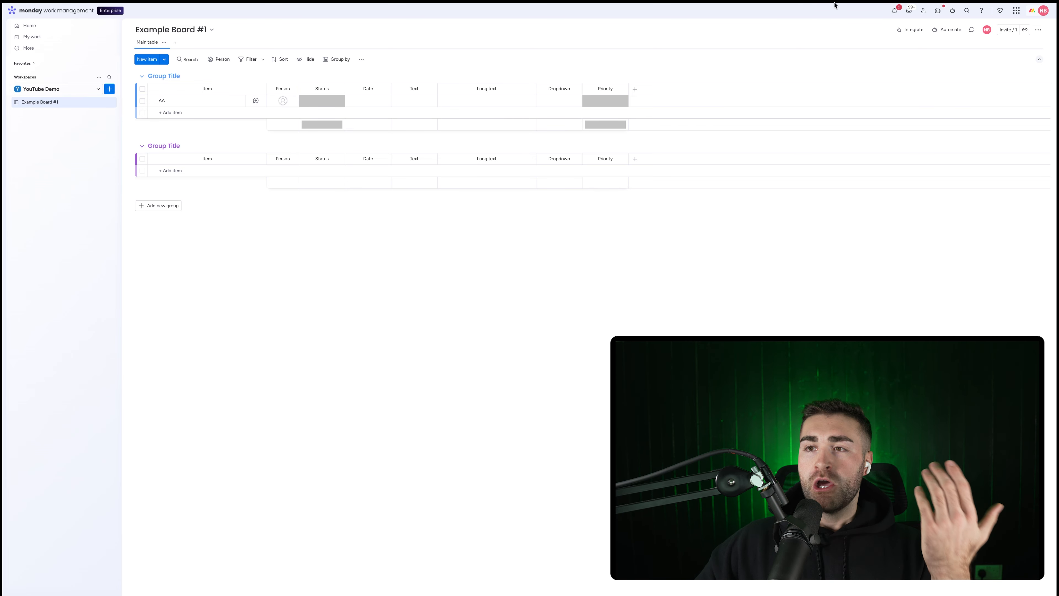
# Step: Start a custom board automation with the trigger "When Priority changes to Critical"
pyautogui.click(937, 29)
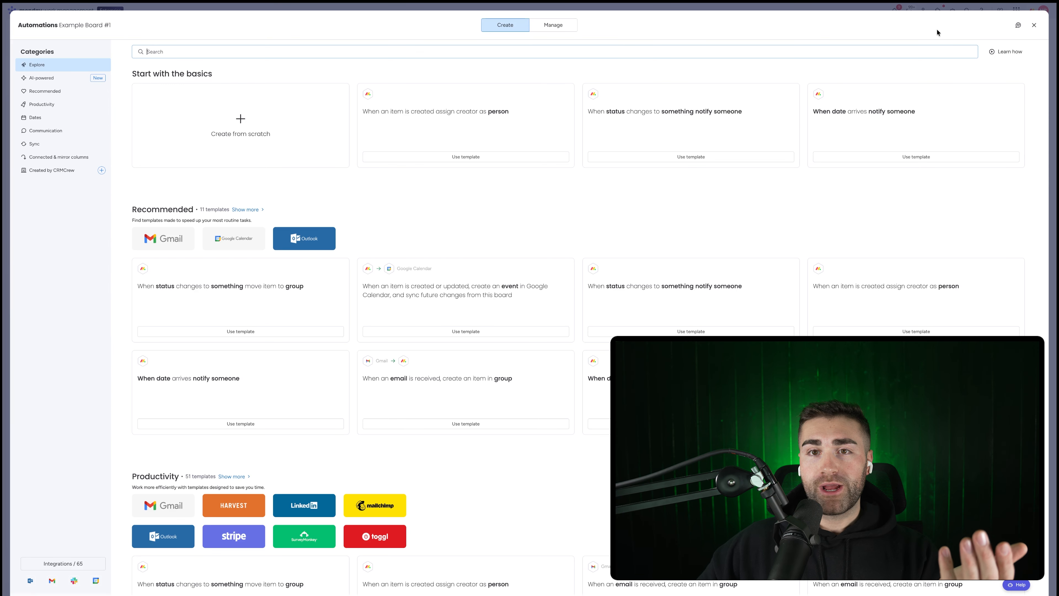
pyautogui.click(552, 25)
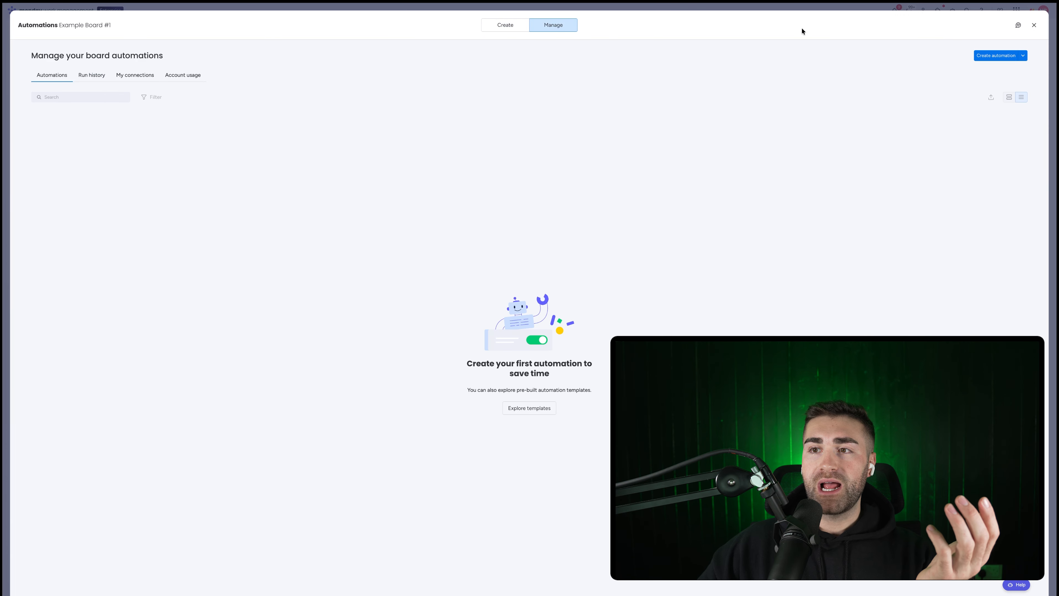
pyautogui.click(987, 54)
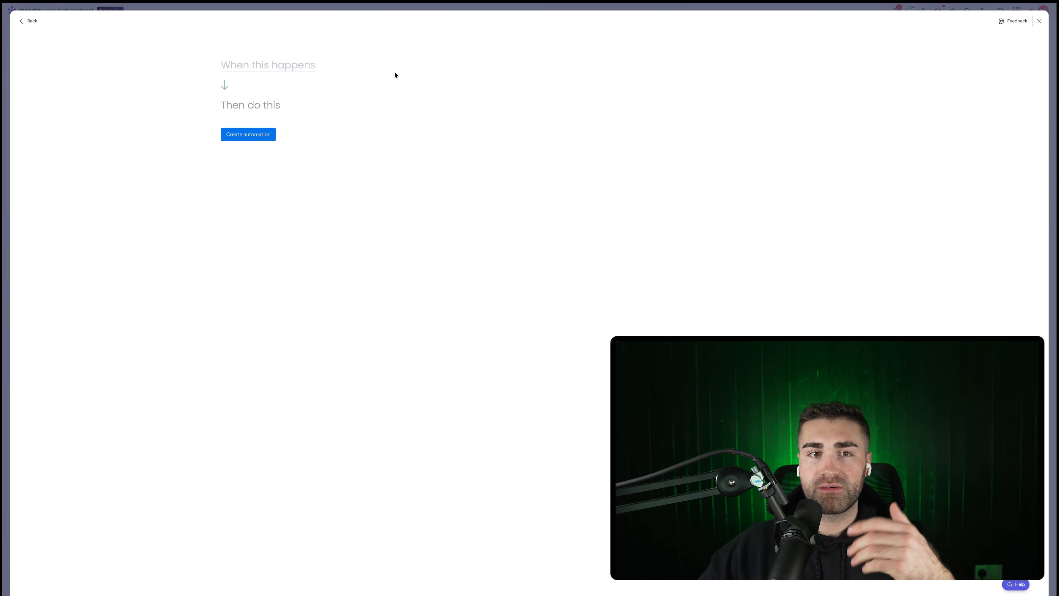
pyautogui.click(234, 66)
pyautogui.click(257, 101)
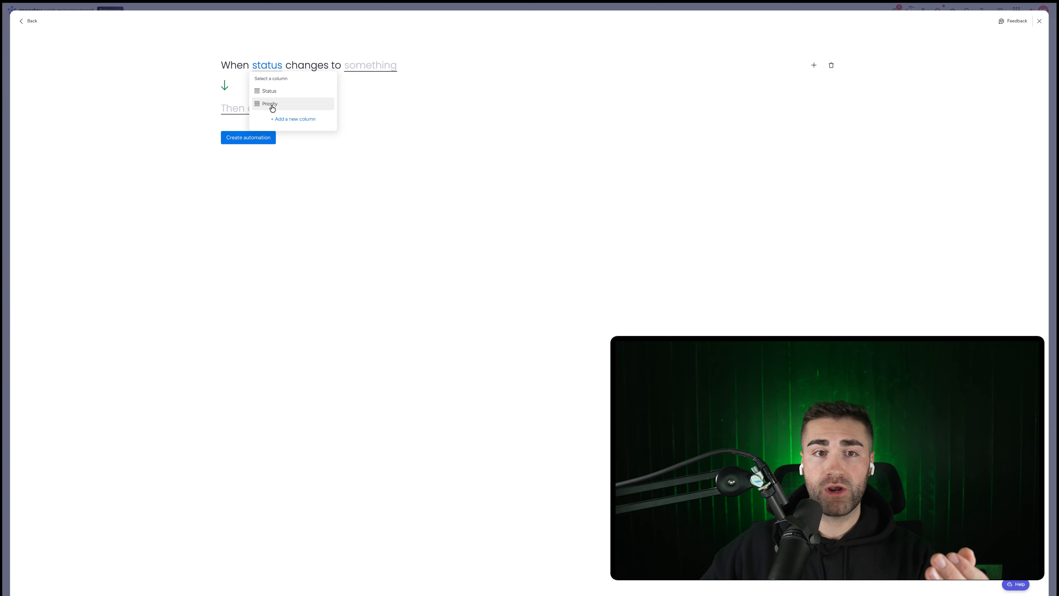
pyautogui.click(270, 104)
pyautogui.click(374, 71)
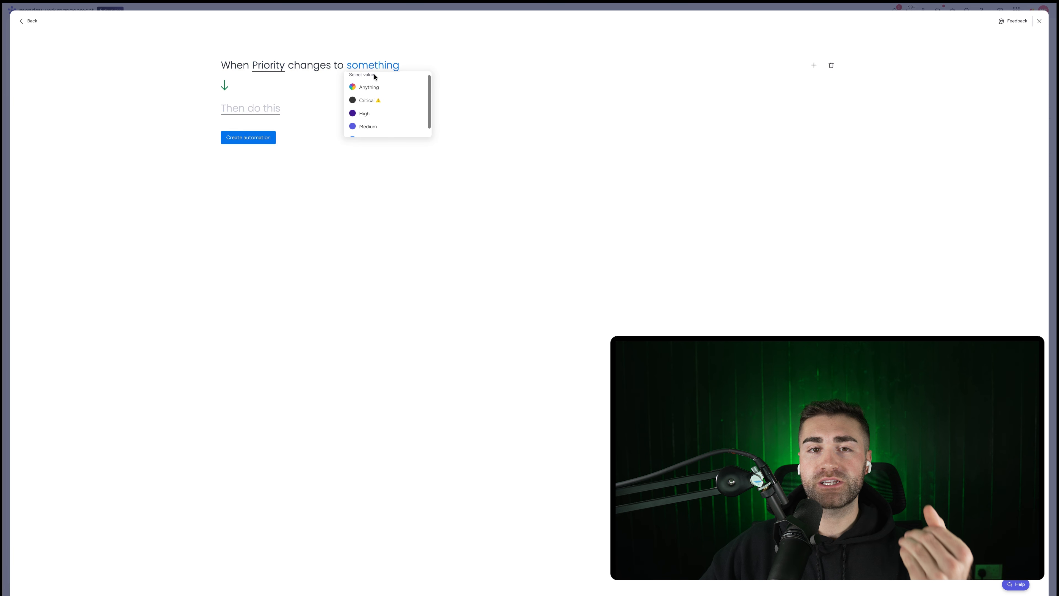
pyautogui.click(371, 100)
# Step: Set the automation's action to create item
pyautogui.click(235, 111)
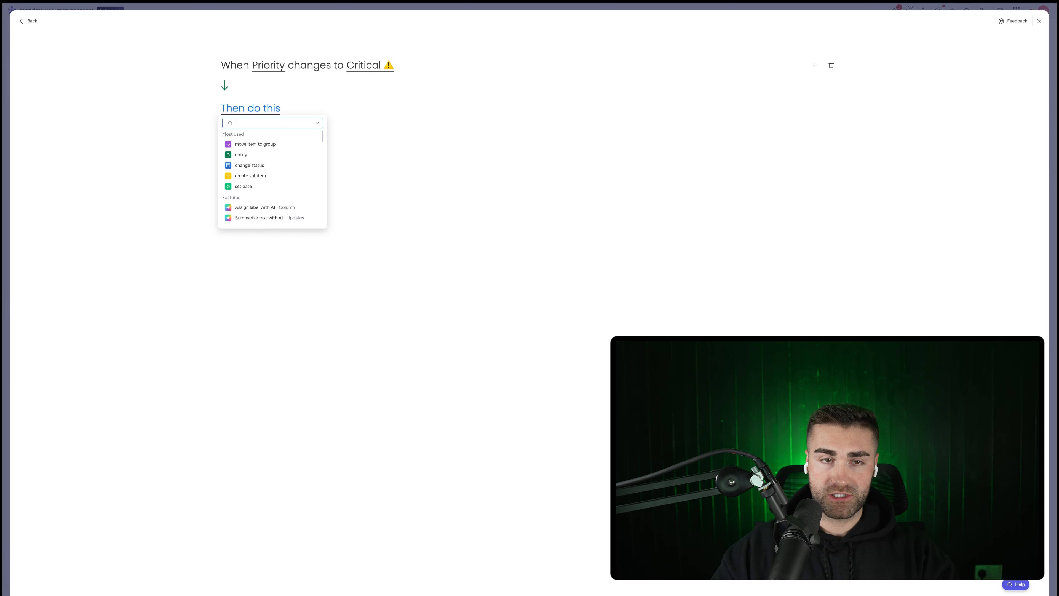
pyautogui.write('create item')
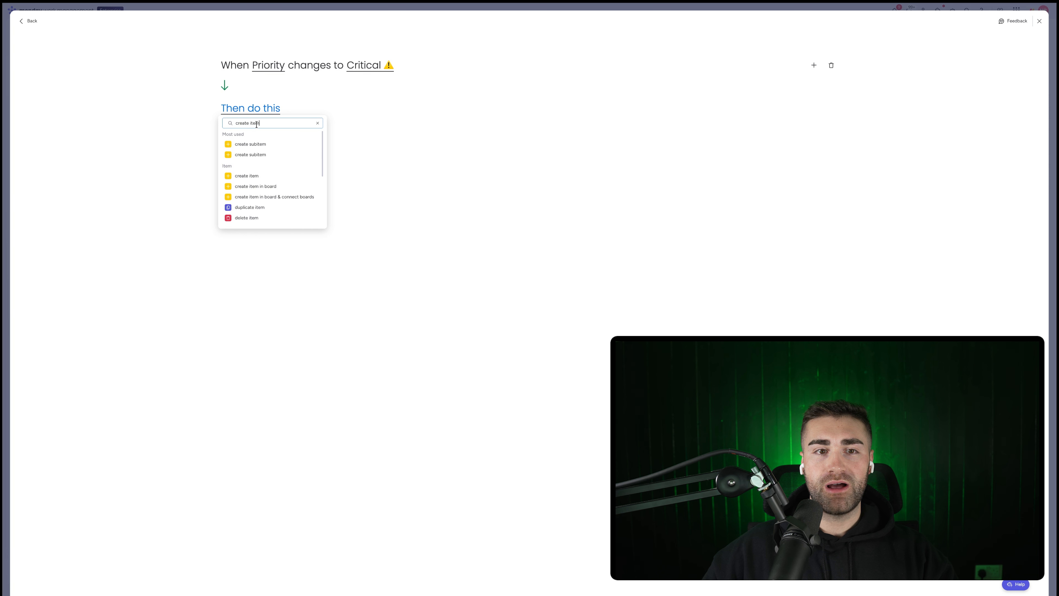
pyautogui.click(256, 177)
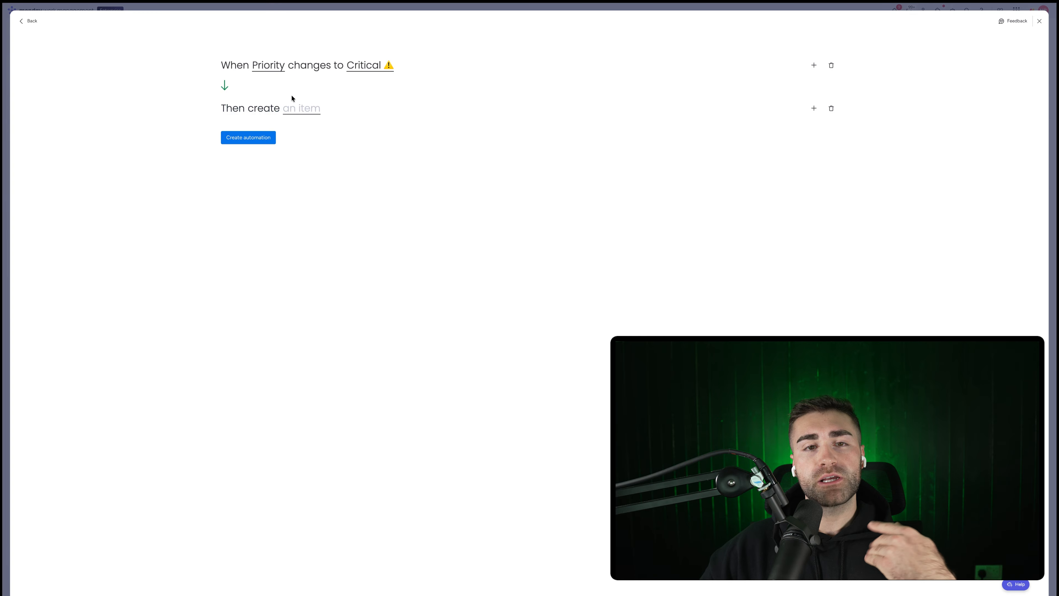
# Step: Configure the automation's item to go into the purple group with the name "Critical Task Example"
pyautogui.click(300, 114)
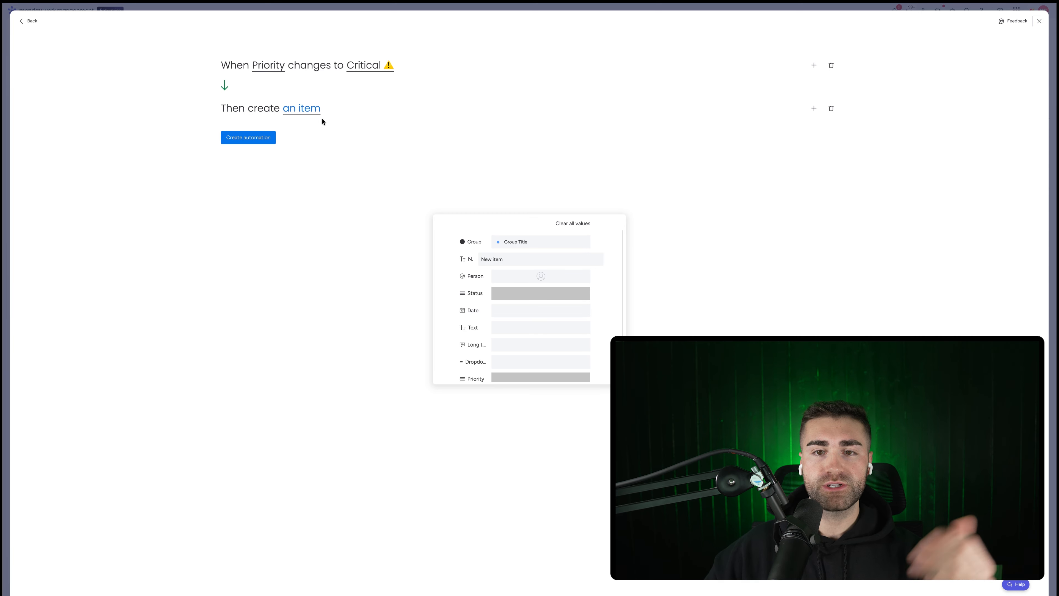
pyautogui.click(522, 247)
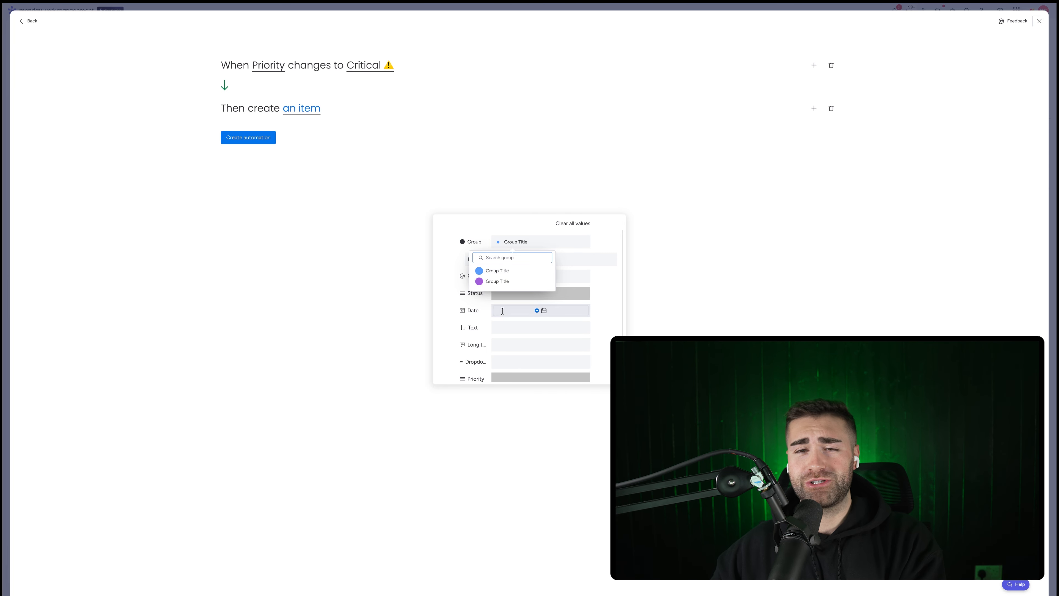
pyautogui.click(516, 283)
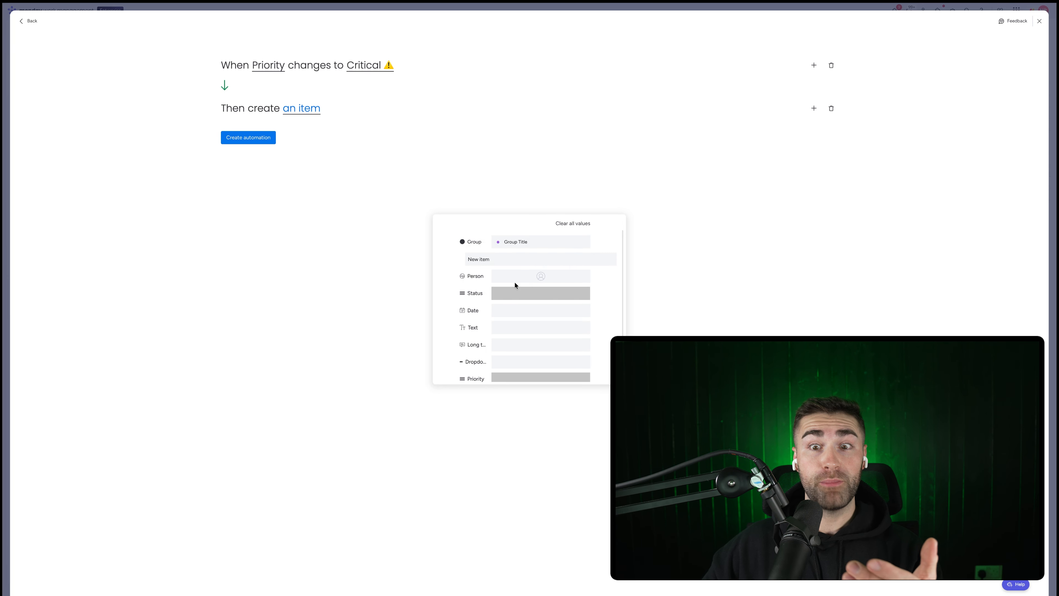
pyautogui.click(498, 257)
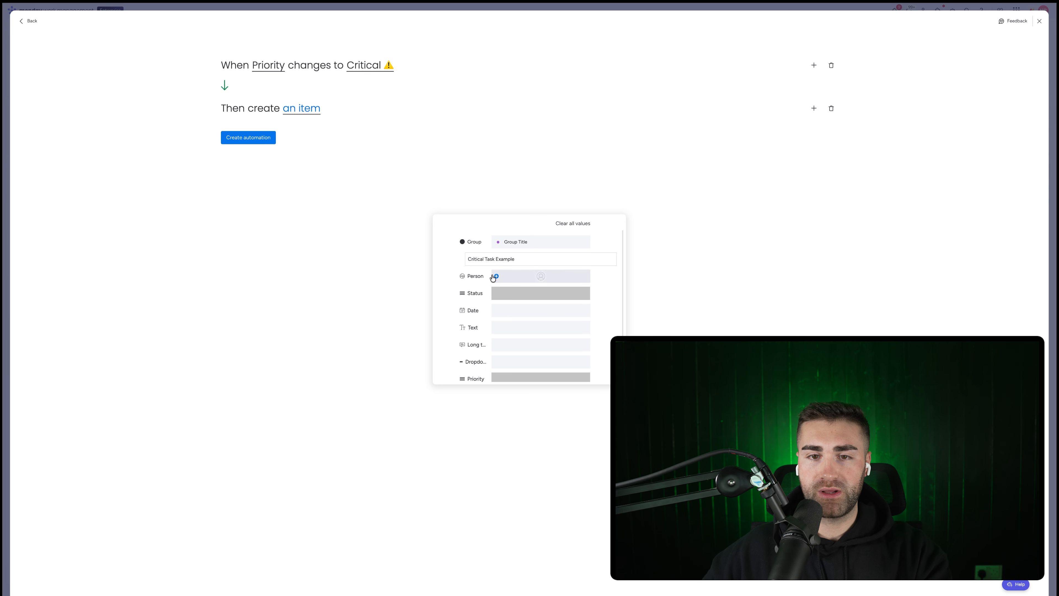
# Step: Assign a person to the automation's item and check the available Status labels
pyautogui.click(515, 281)
pyautogui.click(512, 319)
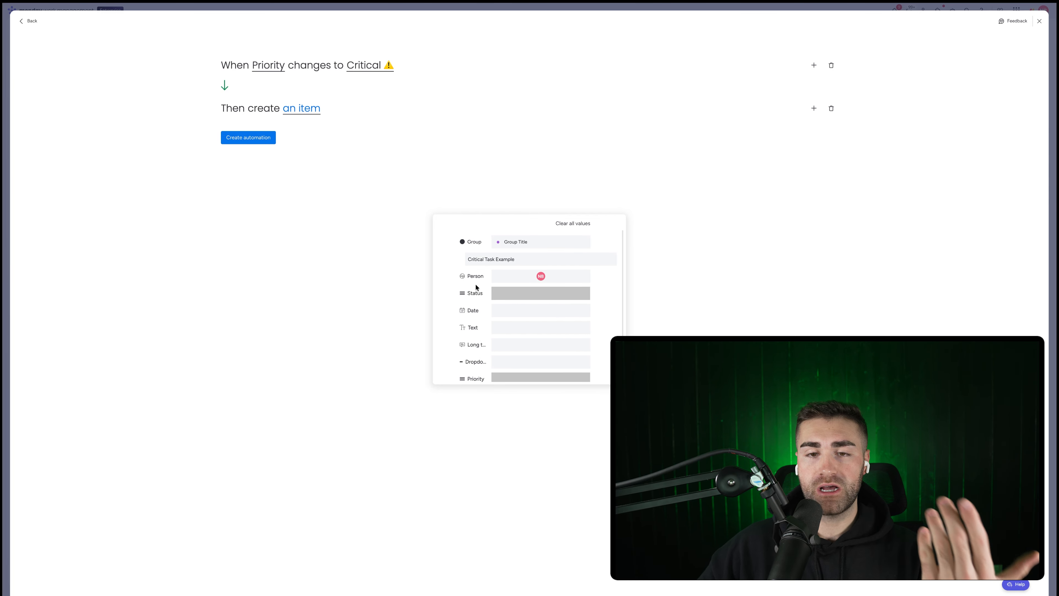
pyautogui.click(500, 295)
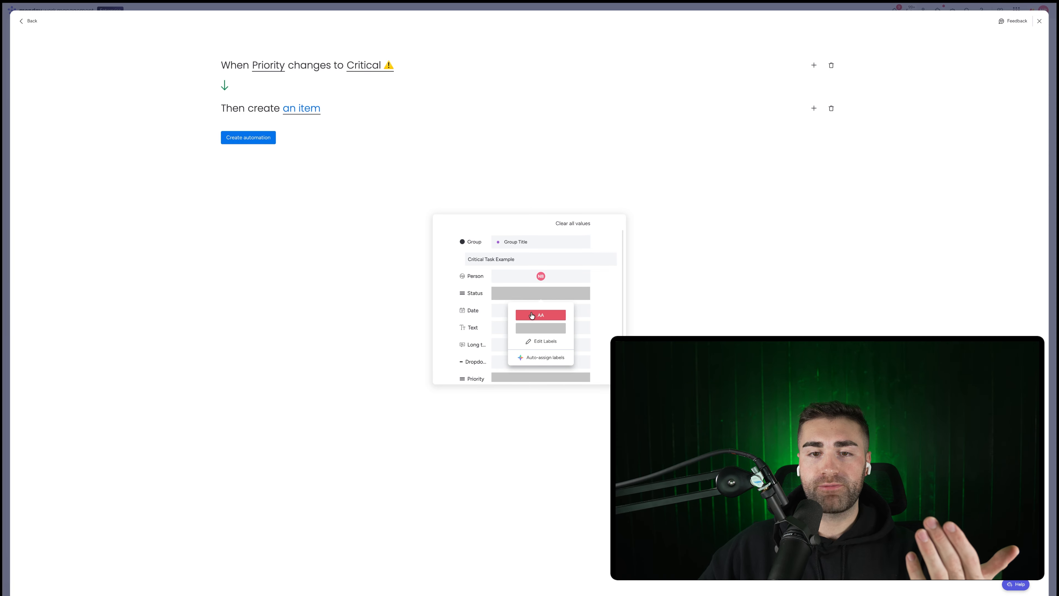
pyautogui.click(525, 295)
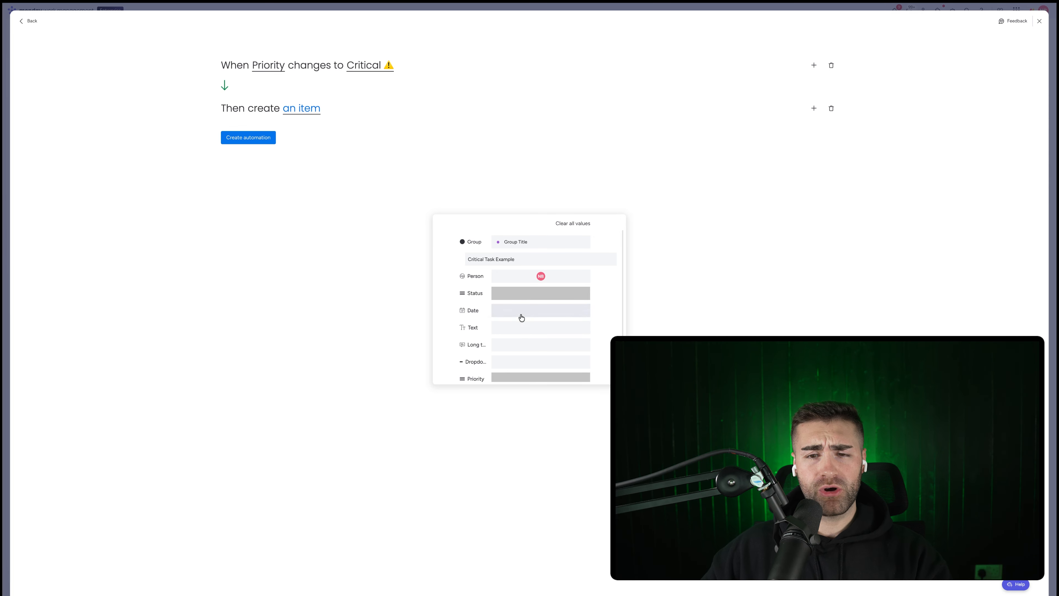
# Step: Fill the item's Text with "Example text information" and its Long text with "example long text information"
pyautogui.click(521, 317)
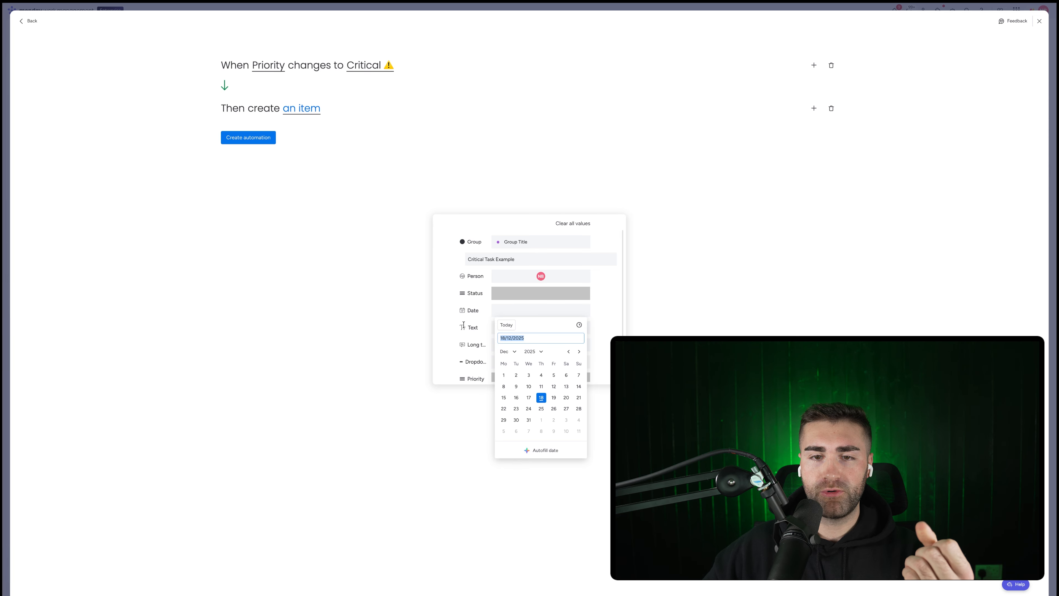
pyautogui.click(508, 329)
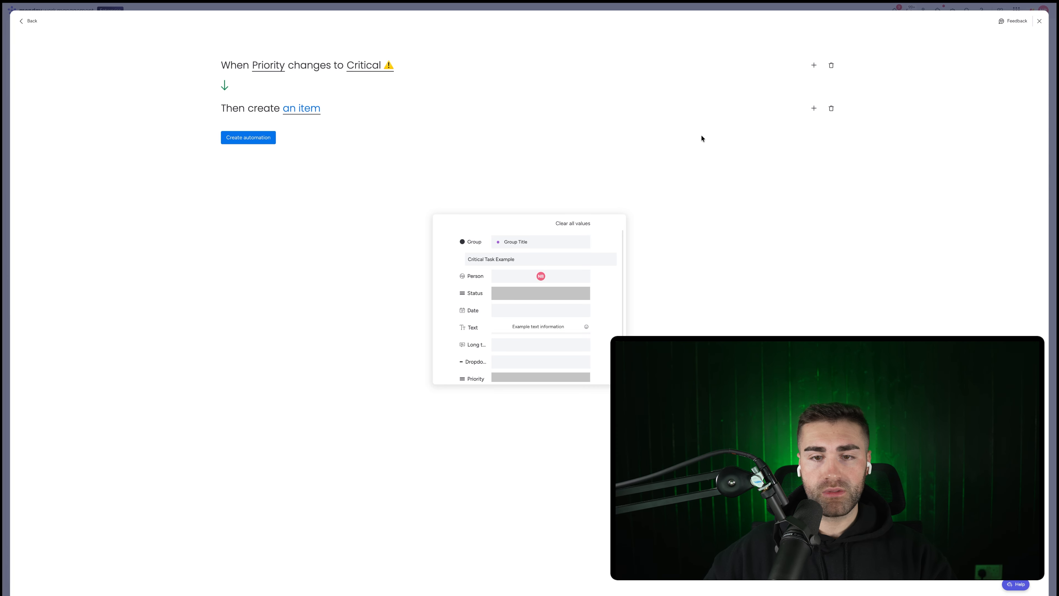
pyautogui.click(536, 343)
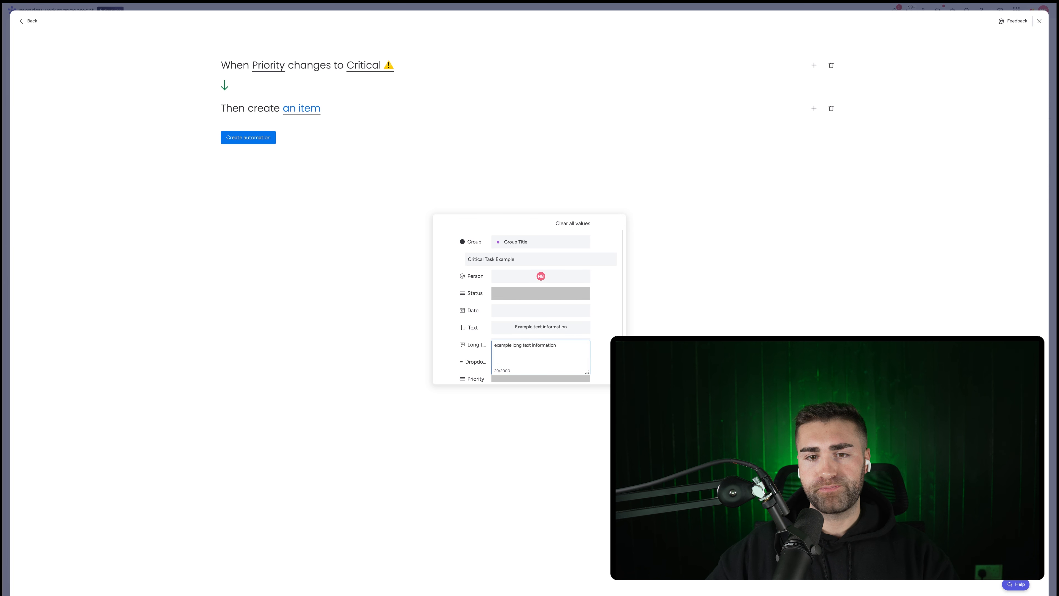
pyautogui.click(462, 364)
# Step: Set the automation item's Dropdown to AA and its Priority to Critical
pyautogui.scroll(-1, 506, 368)
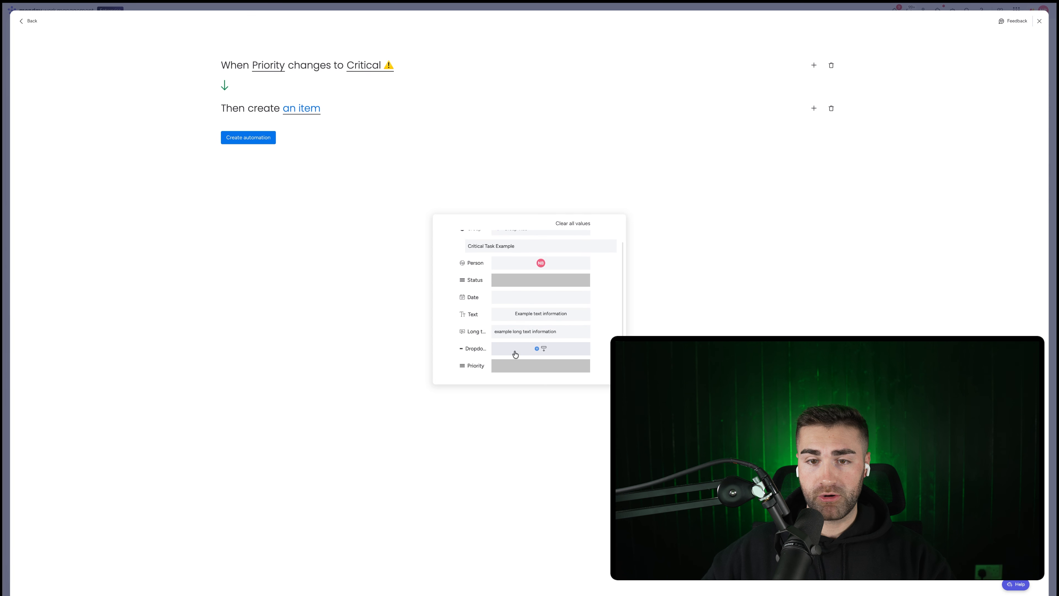
pyautogui.click(514, 353)
pyautogui.click(521, 386)
pyautogui.click(454, 352)
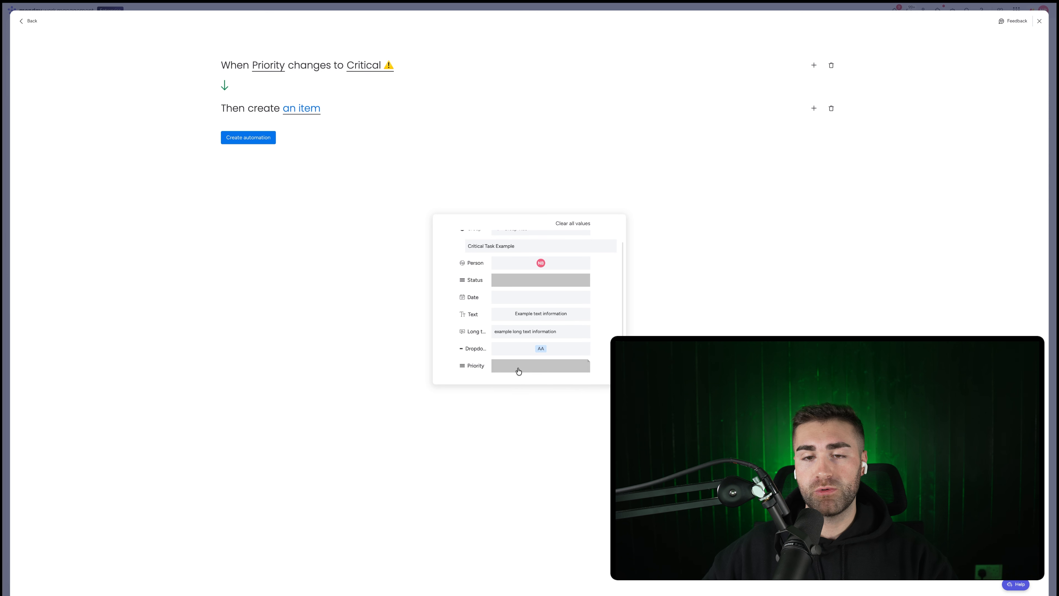
pyautogui.click(518, 370)
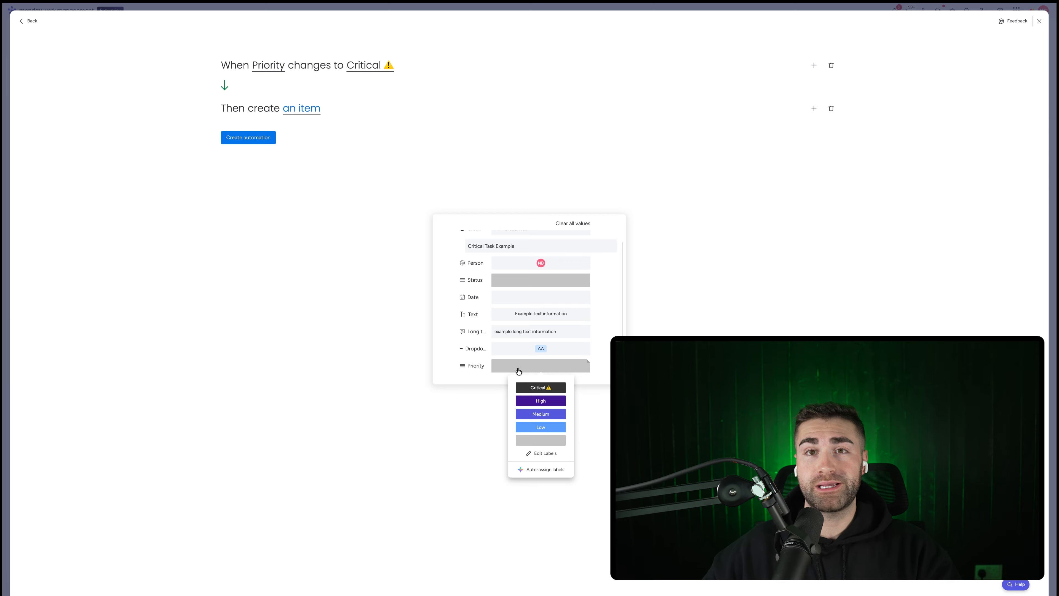
pyautogui.click(540, 388)
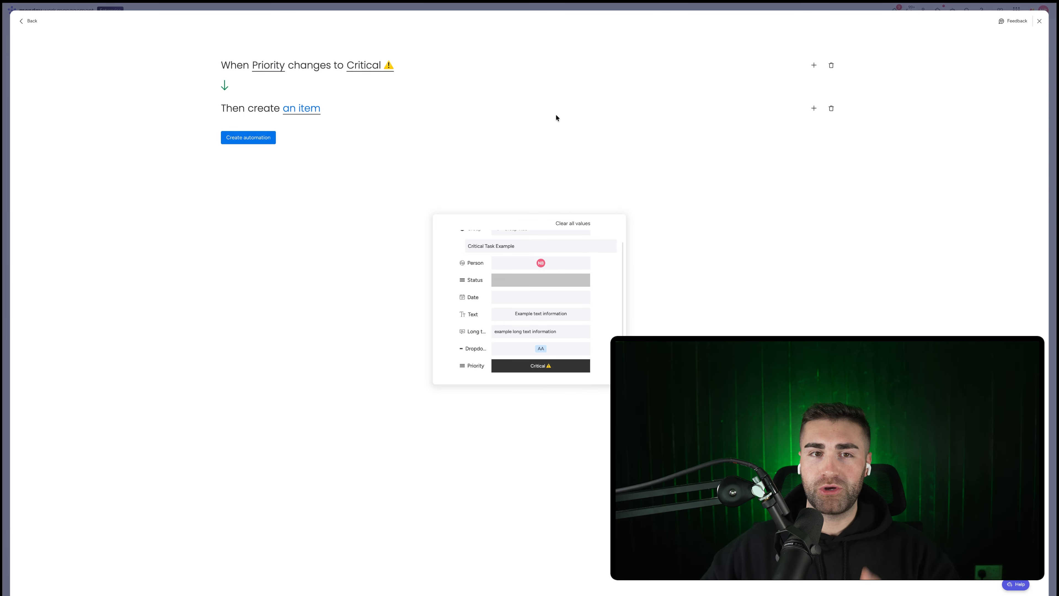
pyautogui.click(485, 159)
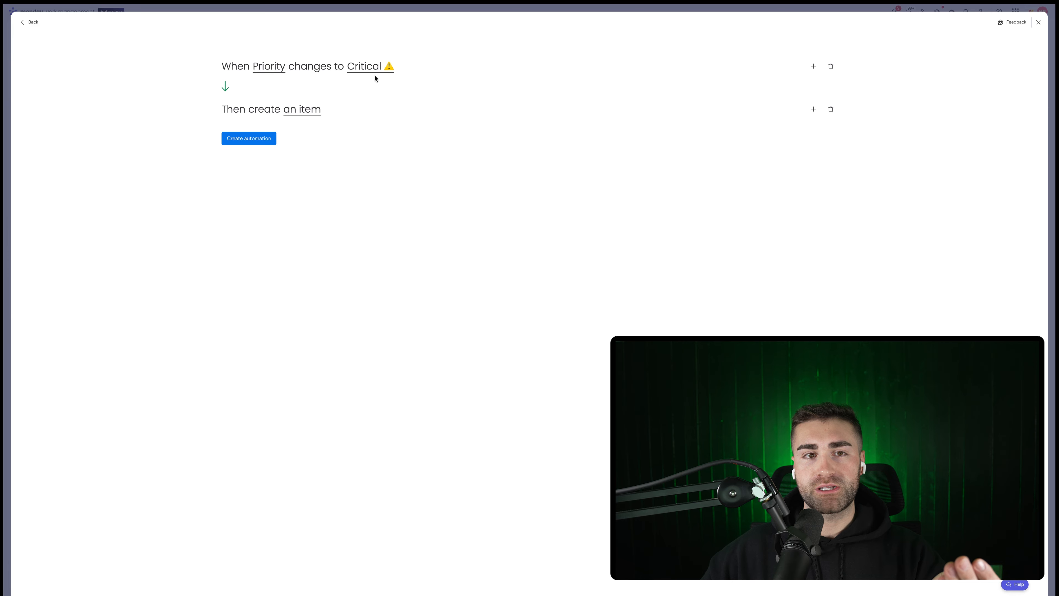
pyautogui.click(302, 110)
pyautogui.click(287, 236)
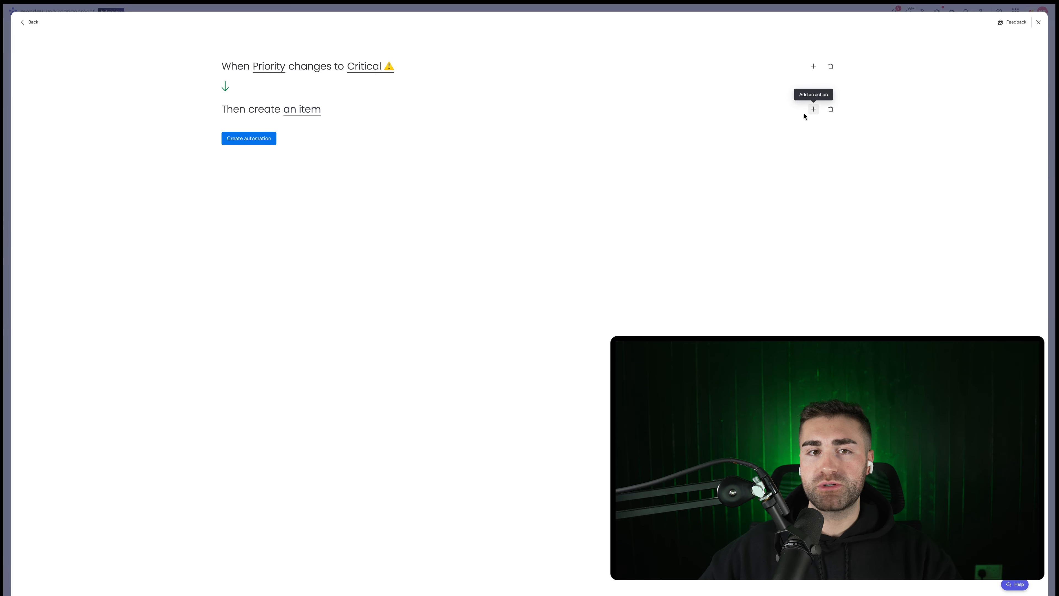
# Step: Add a second create item action below the first one in the automation
pyautogui.click(813, 110)
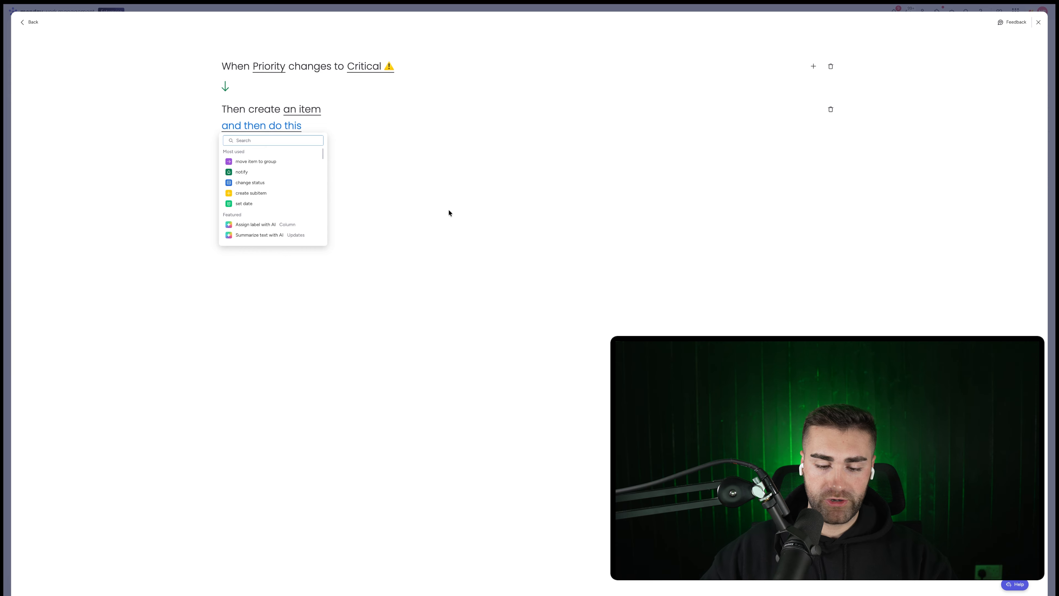
pyautogui.write('create item')
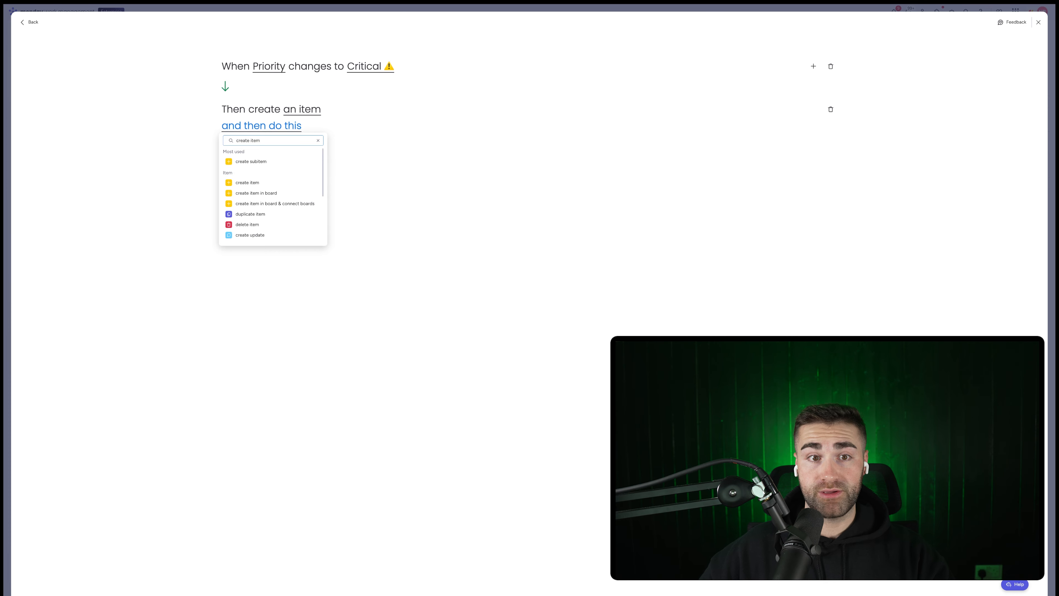
pyautogui.click(249, 183)
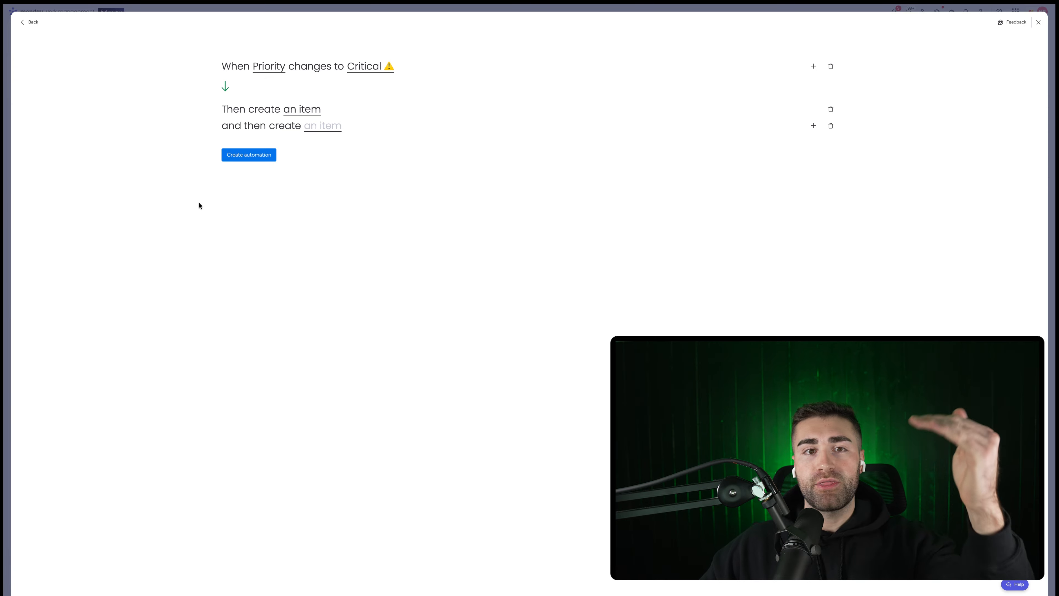
# Step: Remove the empty second create item action, create the automation, and return to the board
pyautogui.click(834, 128)
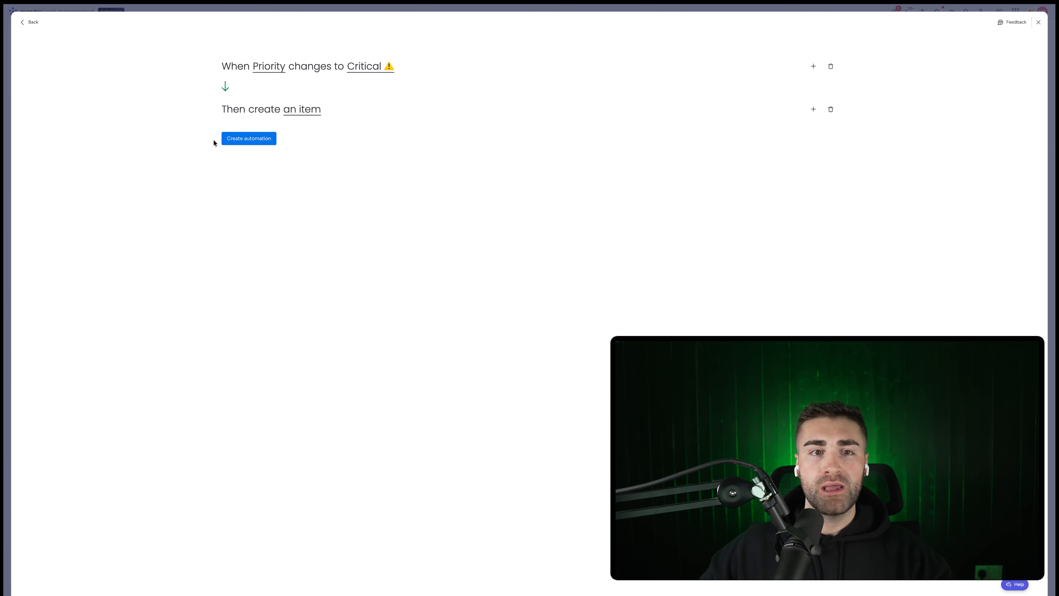
pyautogui.click(240, 141)
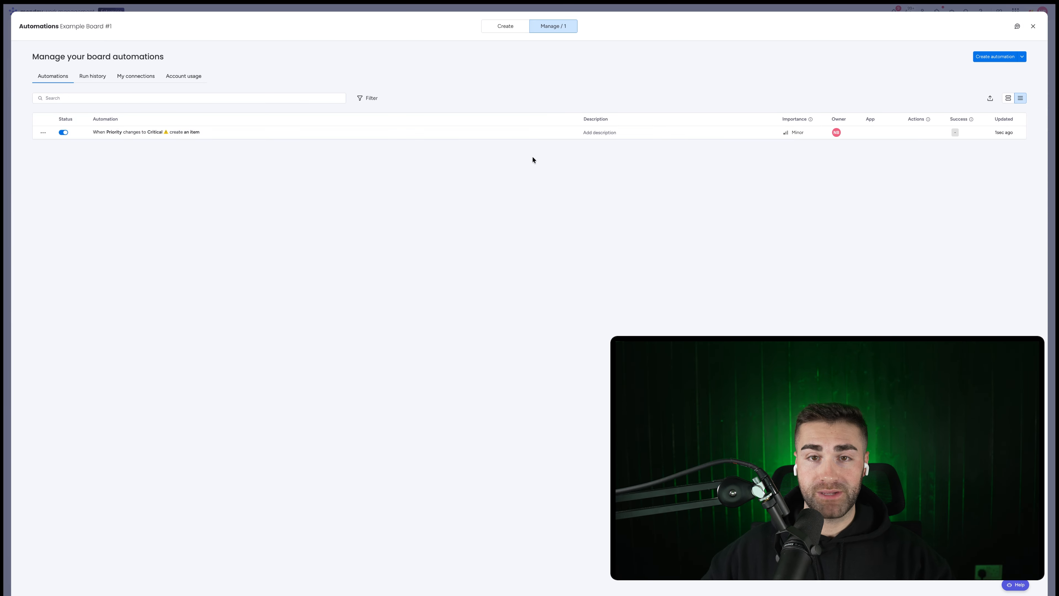
pyautogui.press('Escape')
# Step: Set the AA item's Priority to Critical to test the automation
pyautogui.click(596, 109)
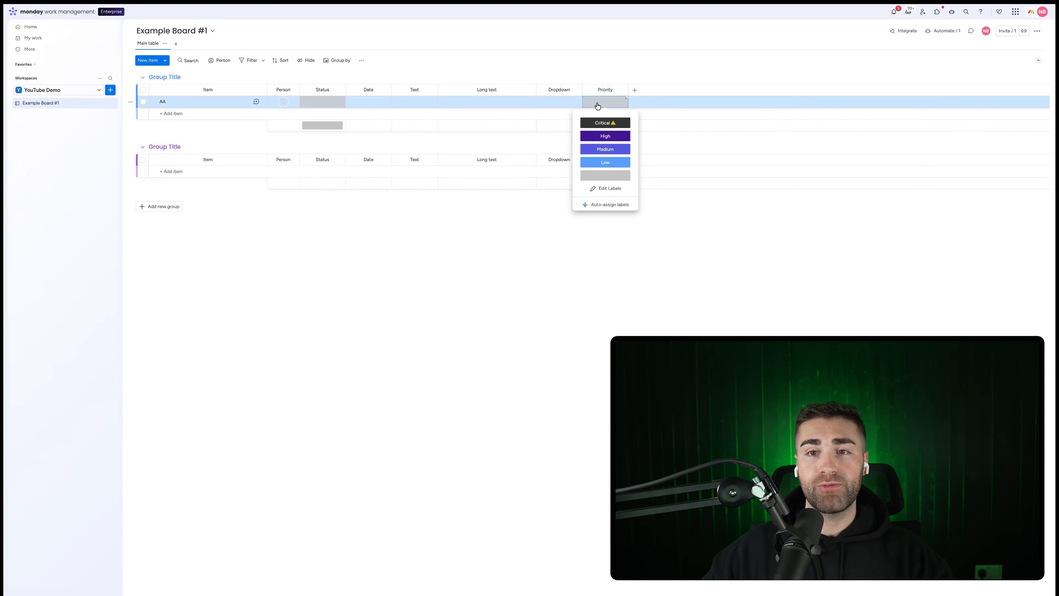
pyautogui.click(606, 121)
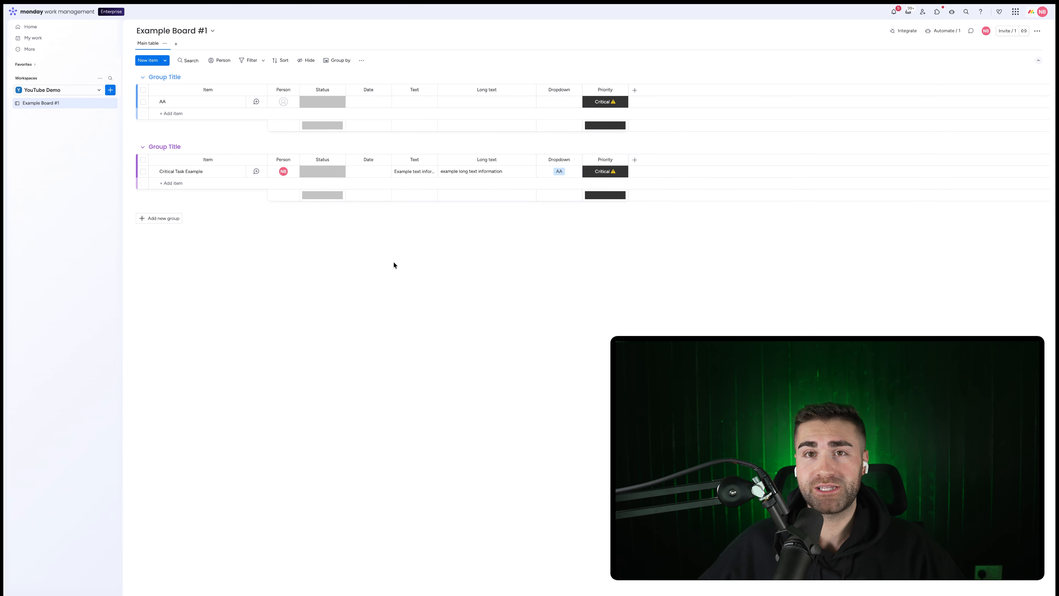
# Step: Find the Button column type and add it as a new column on the board
pyautogui.click(634, 90)
pyautogui.write('b')
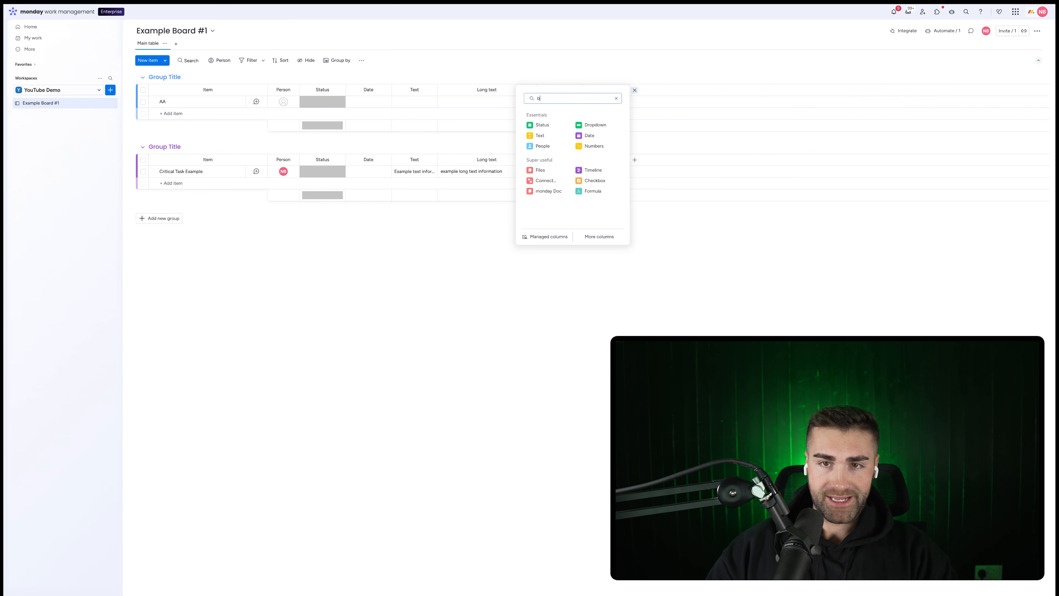
pyautogui.write('utton')
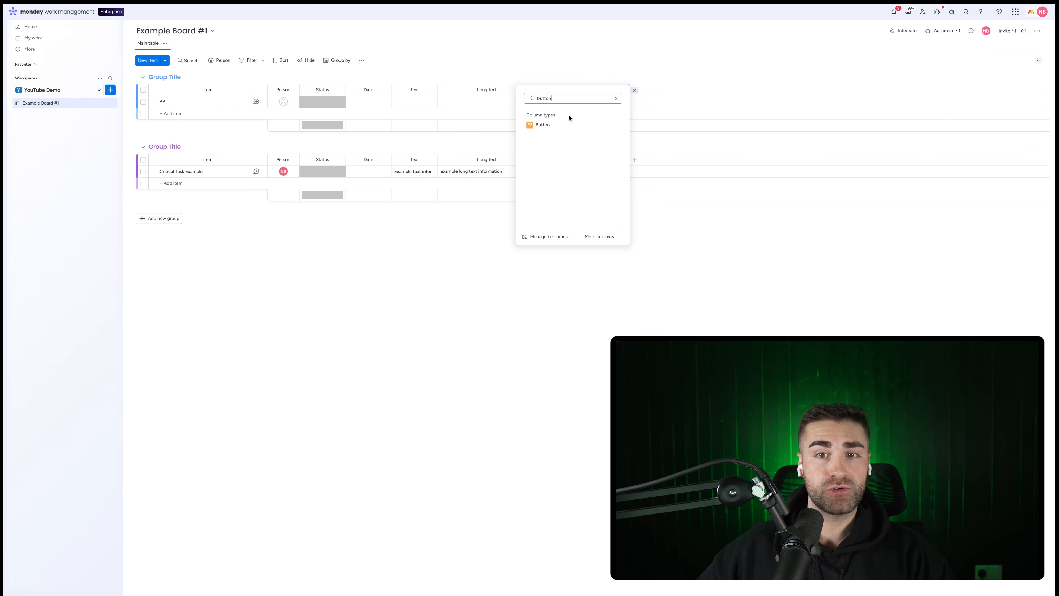
pyautogui.click(551, 125)
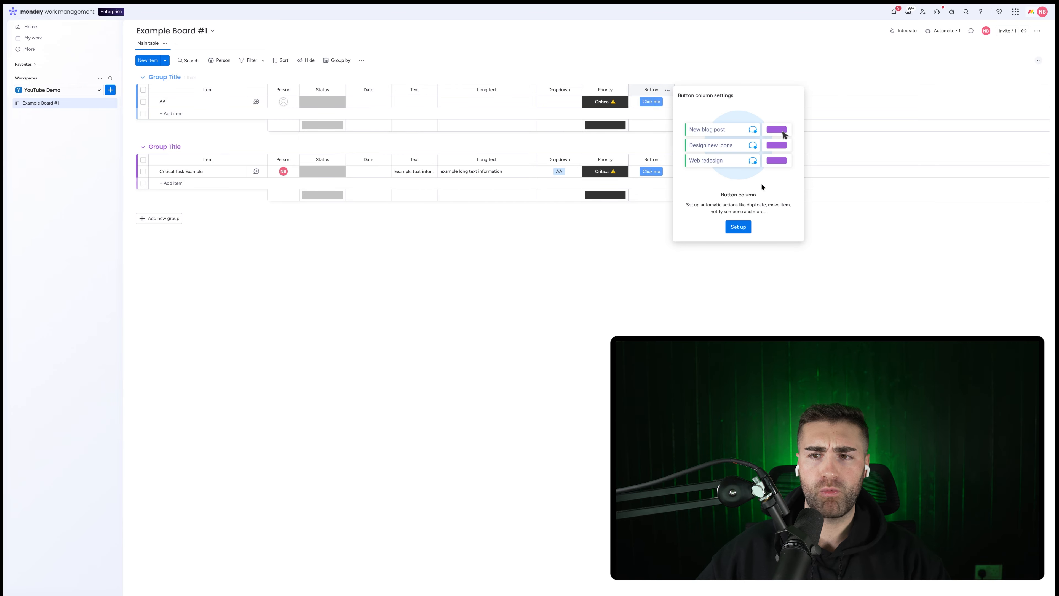
# Step: Set up the Button column's automation with a create item action
pyautogui.click(739, 227)
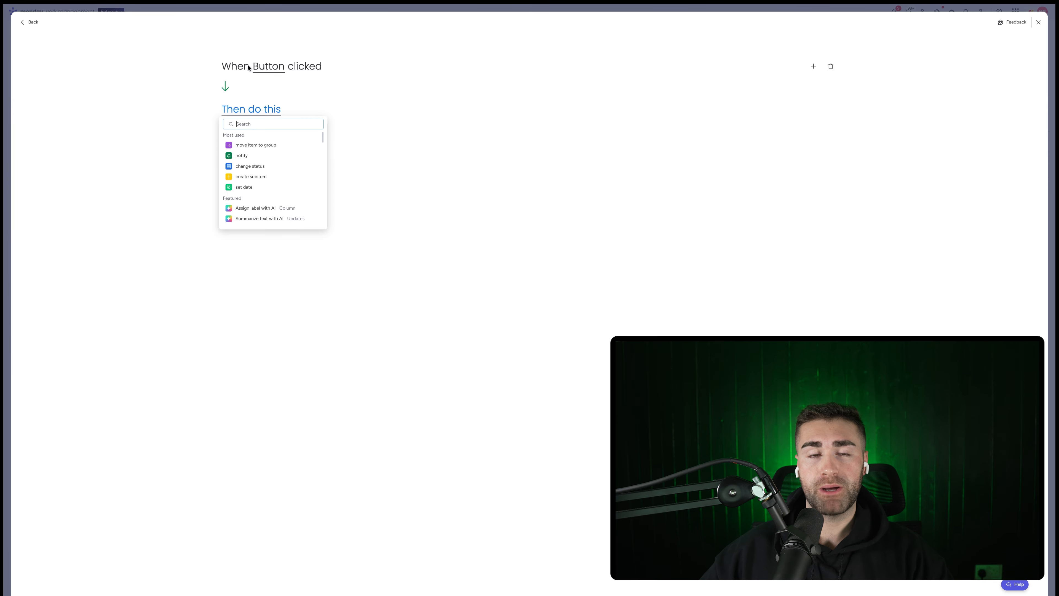
pyautogui.write('create item')
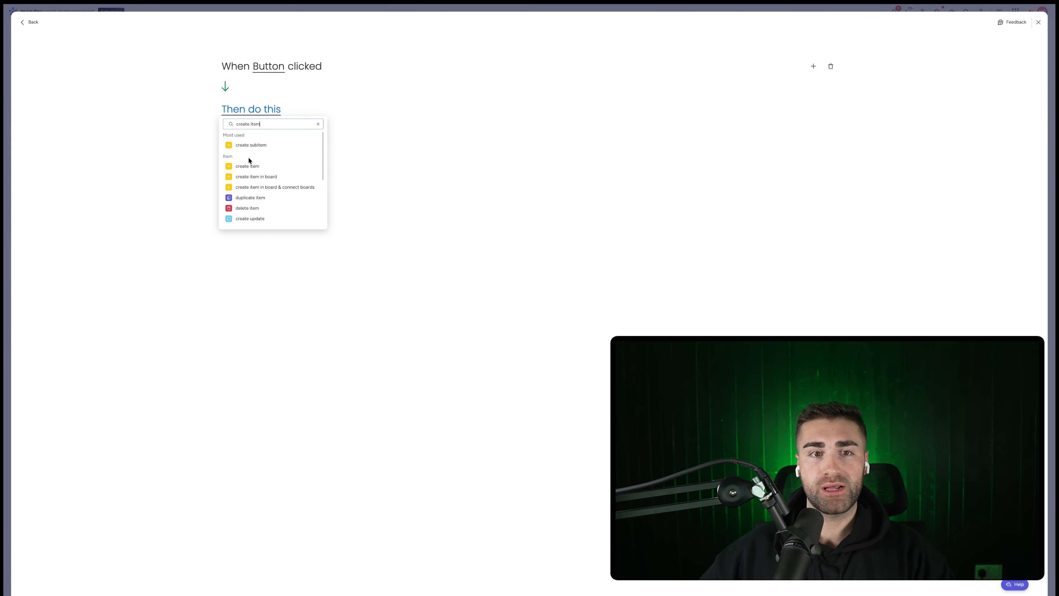
pyautogui.click(247, 166)
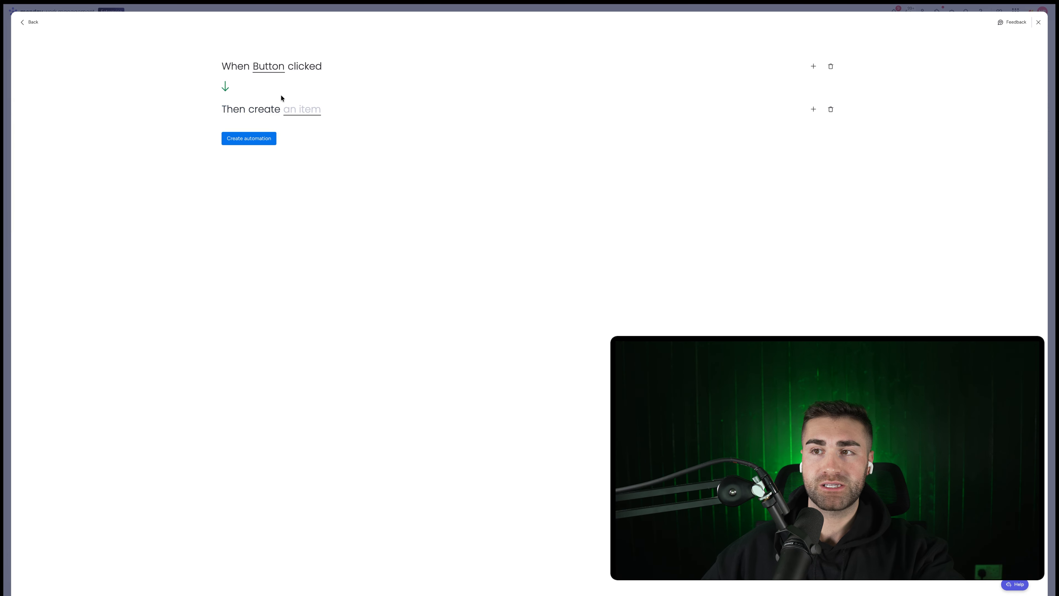
# Step: Name the item that the button automation creates "Button Clicked Example Item"
pyautogui.click(298, 108)
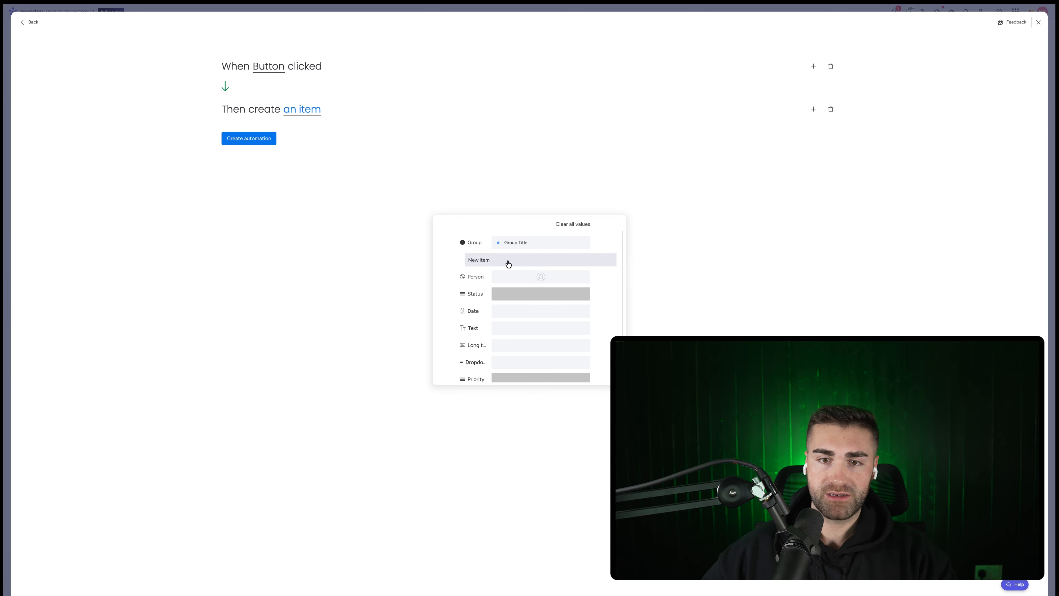
pyautogui.click(502, 263)
pyautogui.hotkey('ctrl', 'a')
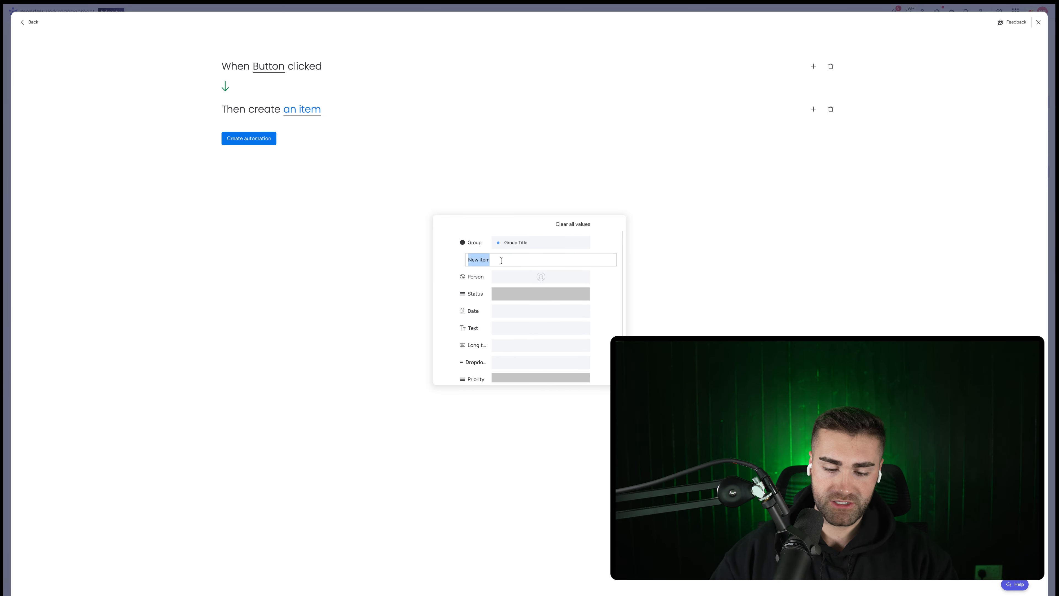
pyautogui.write('Button Cli')
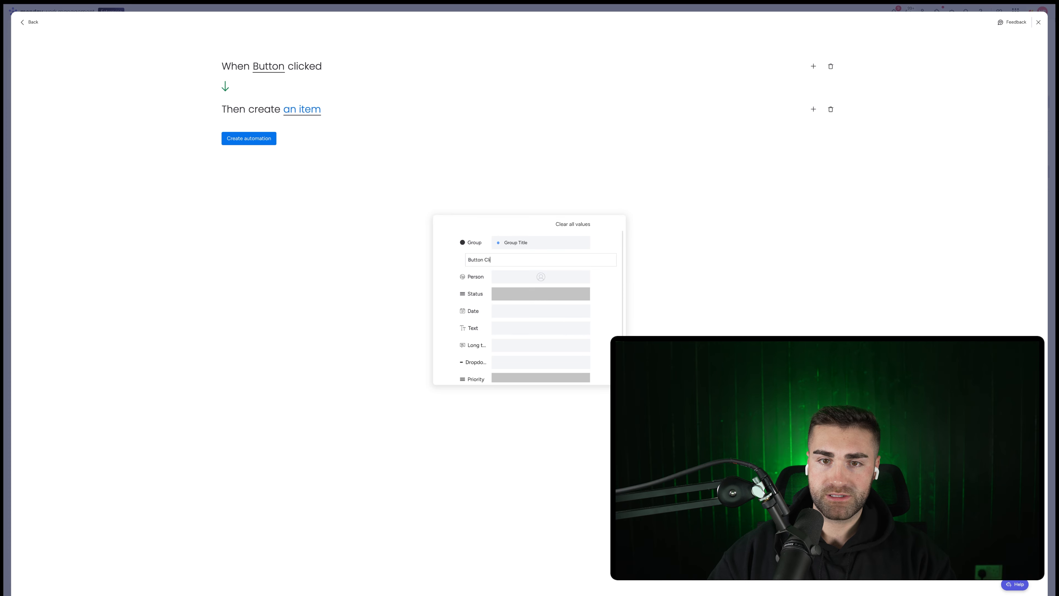
pyautogui.write('cked Example Ite')
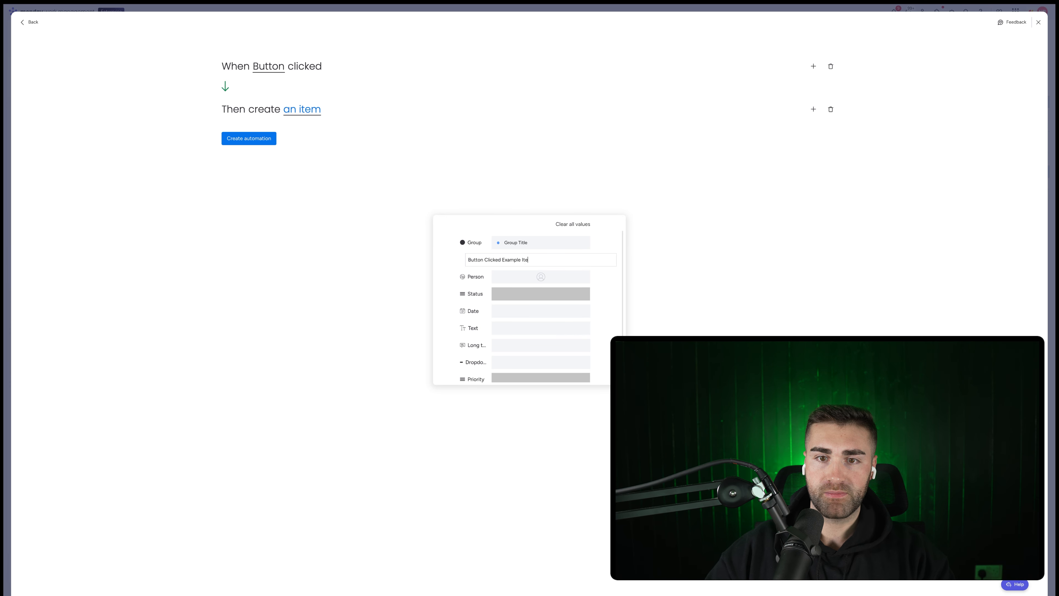
pyautogui.write('m')
# Step: Assign a person to the button automation's item and set its Priority to High
pyautogui.click(530, 277)
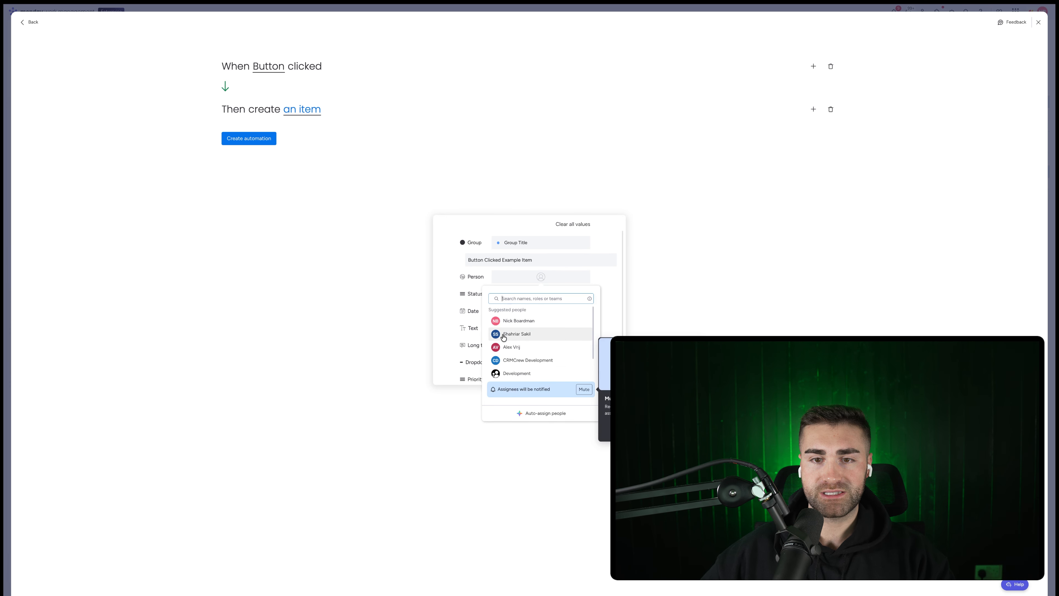
pyautogui.click(503, 348)
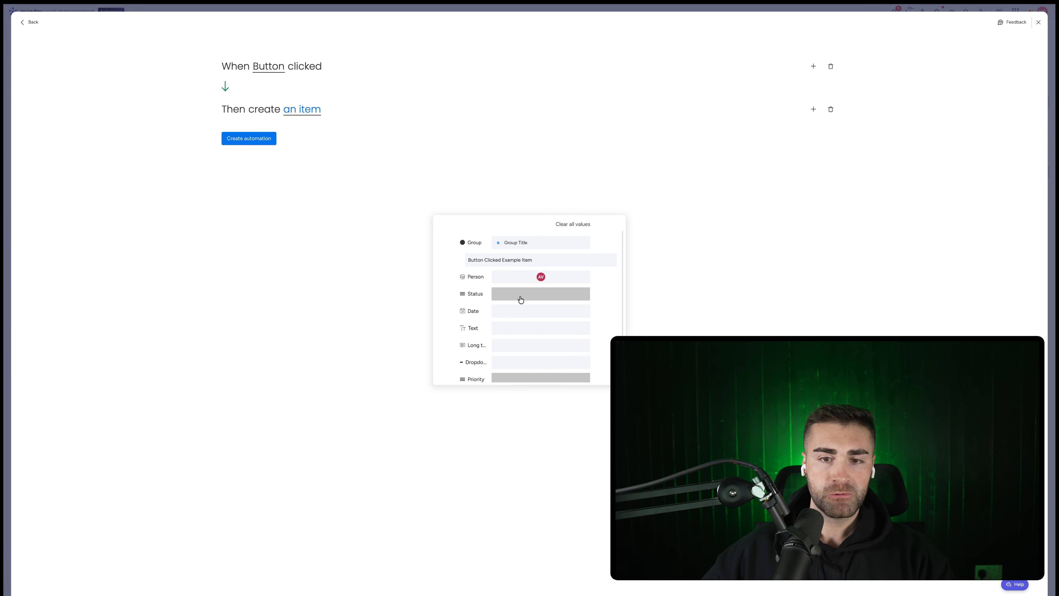
pyautogui.click(520, 372)
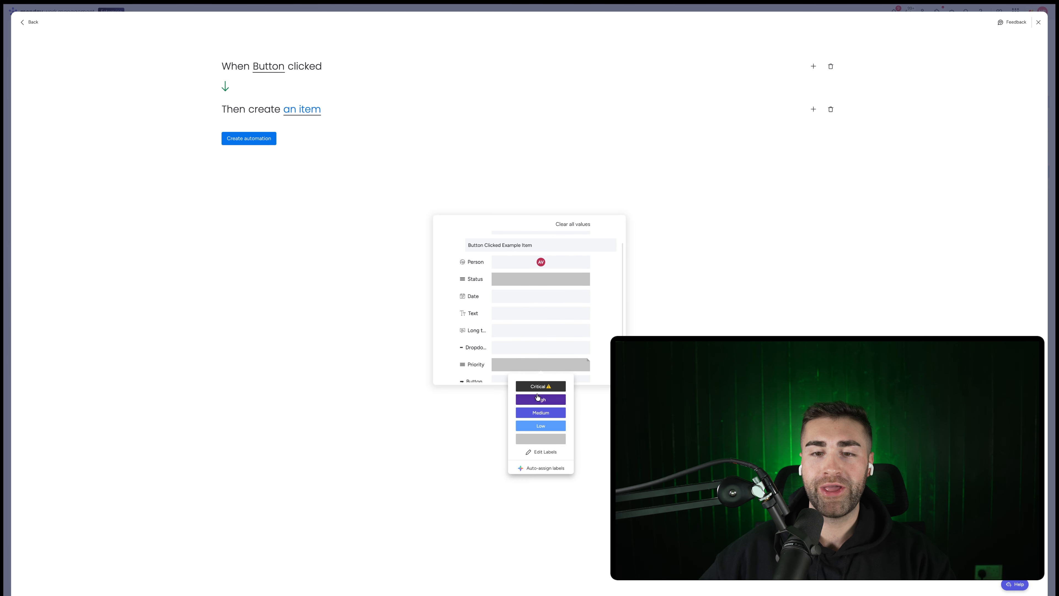
pyautogui.click(538, 397)
pyautogui.scroll(-1, 525, 336)
pyautogui.click(300, 208)
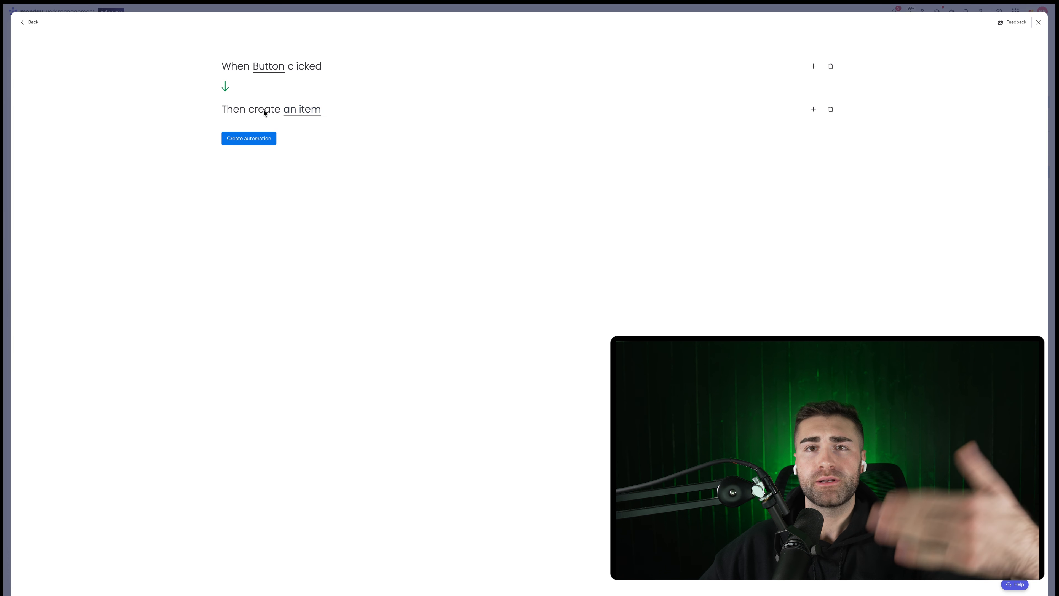
# Step: Add the condition that Priority is Critical to the button trigger and create the automation
pyautogui.click(814, 66)
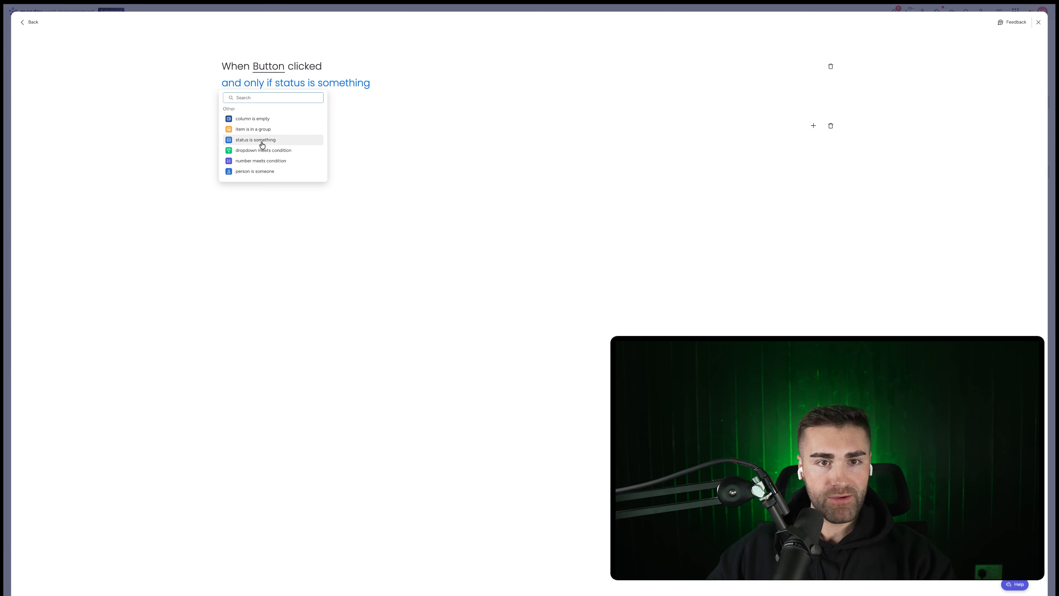
pyautogui.click(247, 140)
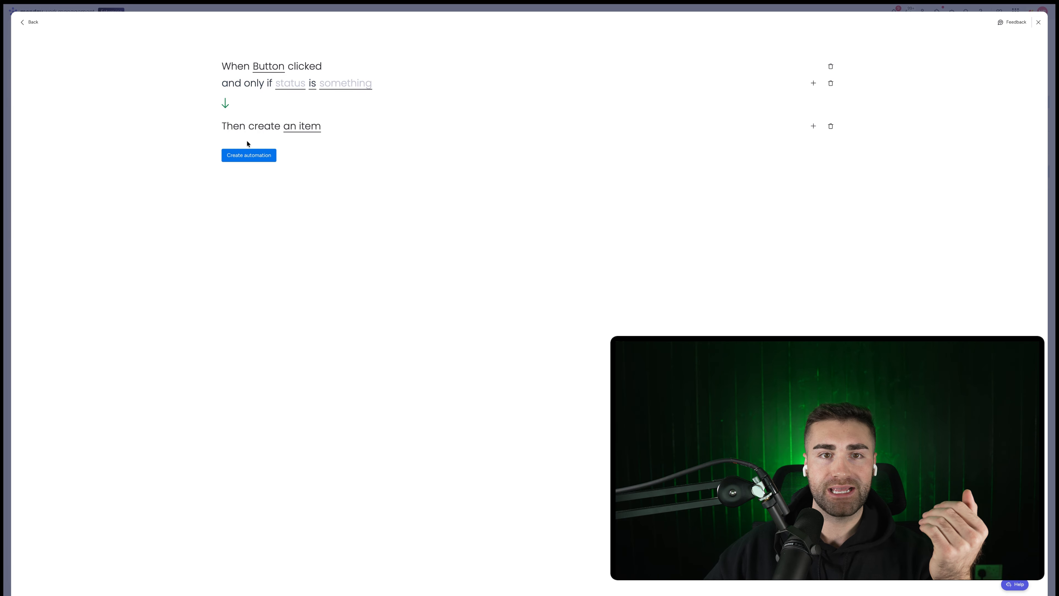
pyautogui.click(279, 85)
pyautogui.click(291, 123)
pyautogui.click(340, 84)
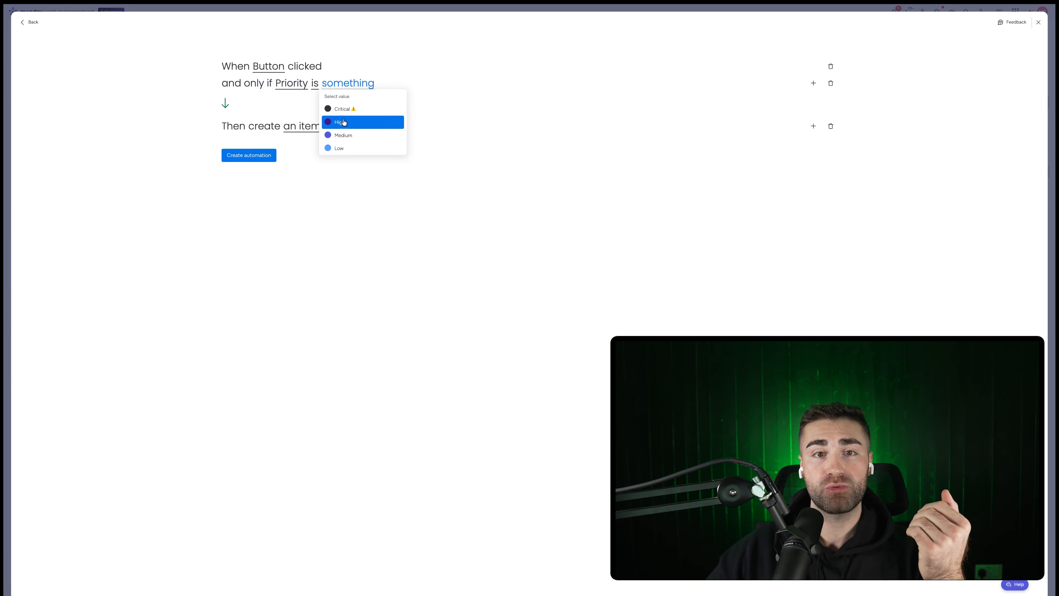
pyautogui.click(342, 112)
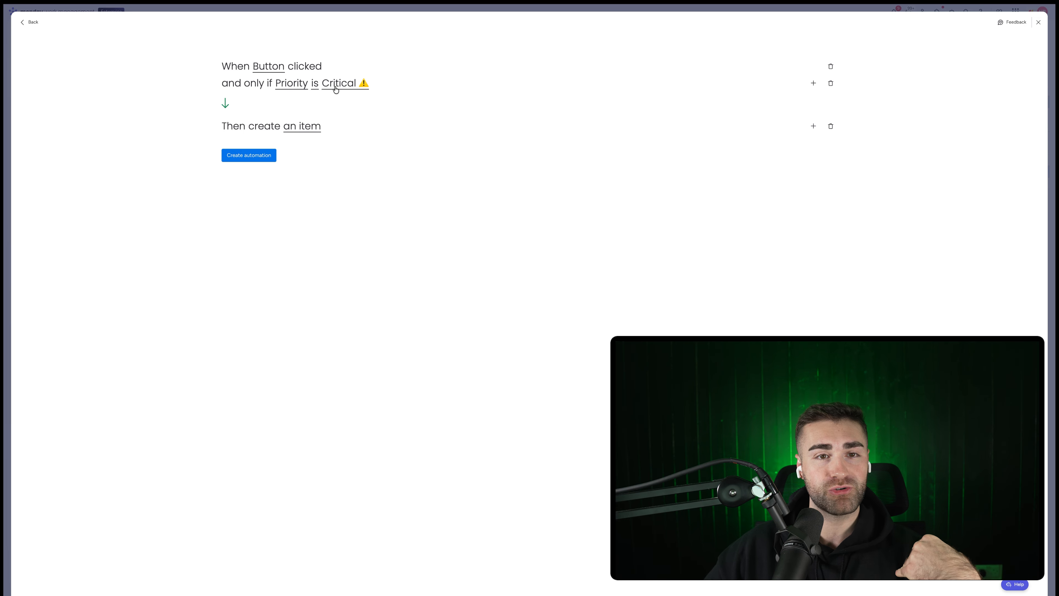
pyautogui.click(251, 155)
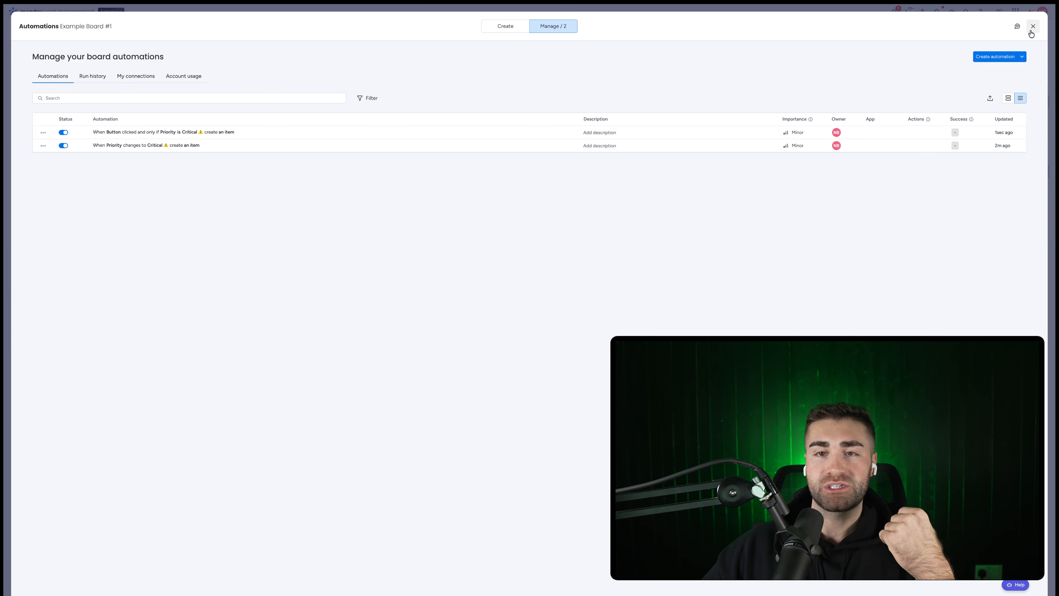
# Step: Return to the board and set the Priority of both AA and Critical Task Example to Medium
pyautogui.click(1032, 27)
pyautogui.click(605, 102)
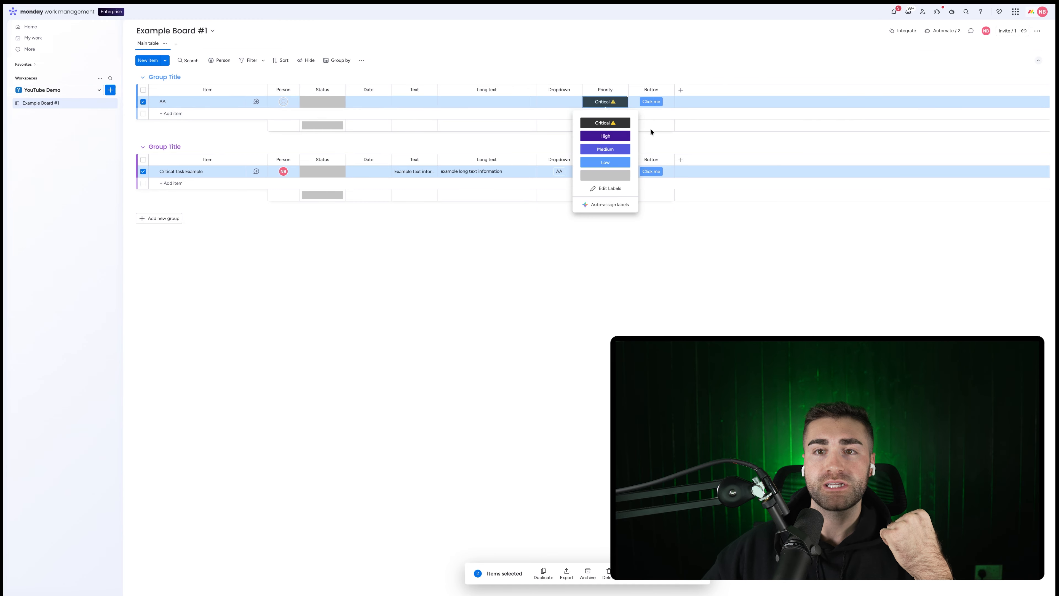
pyautogui.click(610, 149)
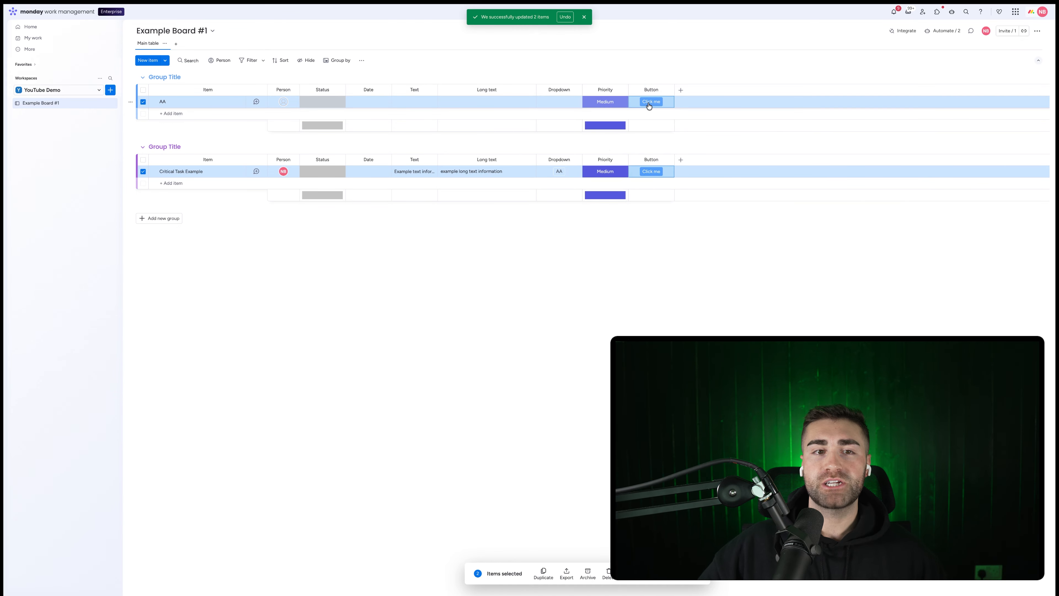
pyautogui.click(203, 127)
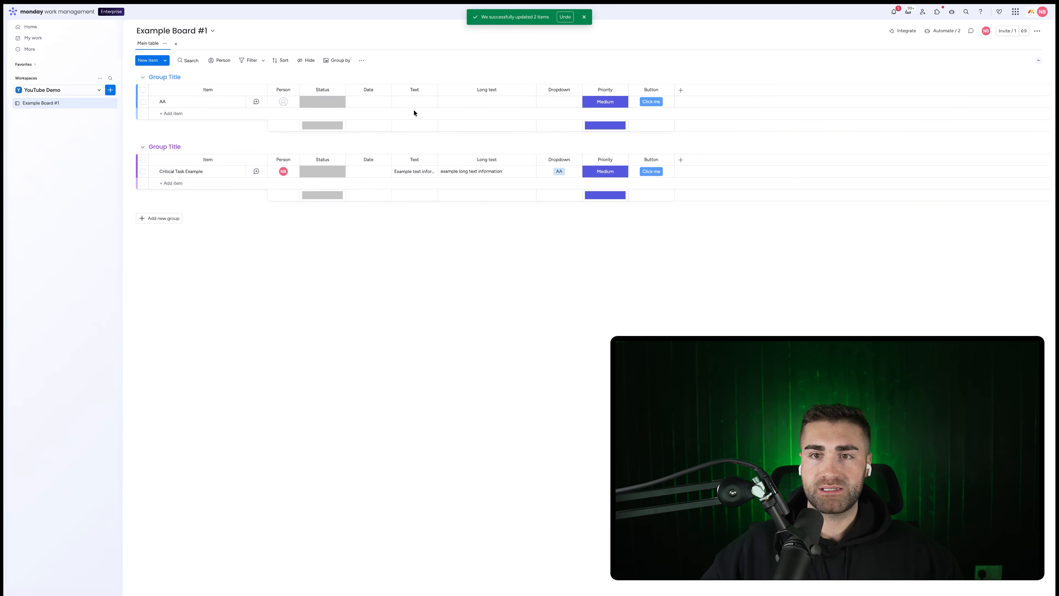
# Step: Set the Critical Task Example item's Priority to Critical to trigger the status automation
pyautogui.click(605, 171)
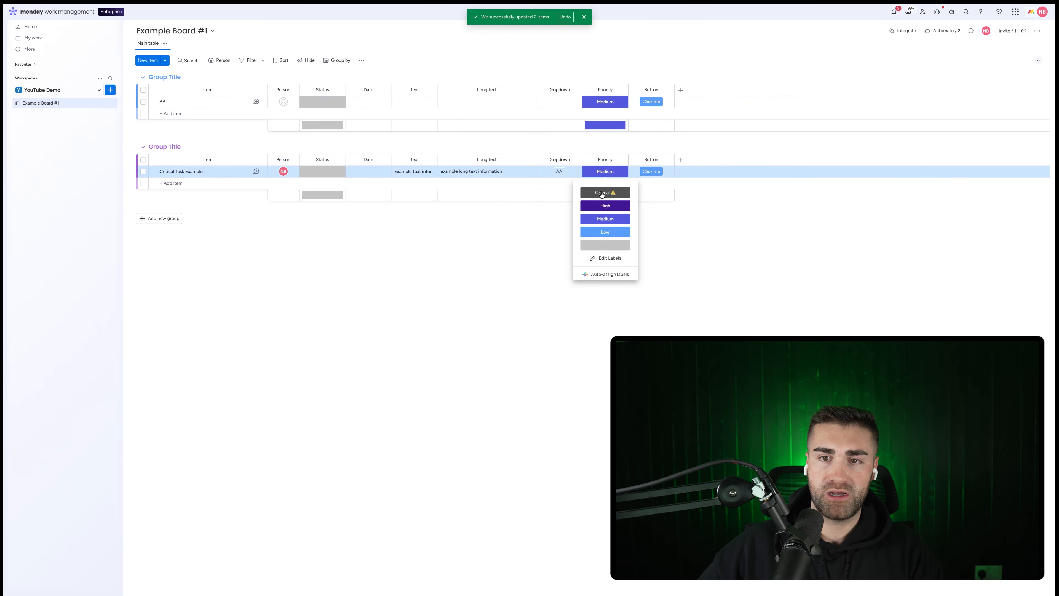
pyautogui.click(606, 193)
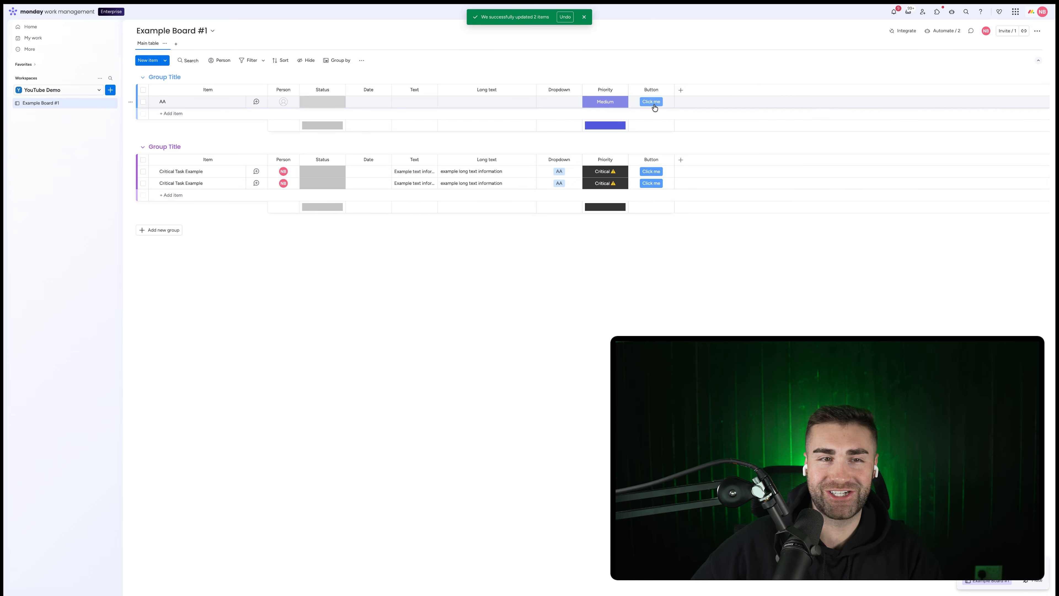
pyautogui.click(584, 17)
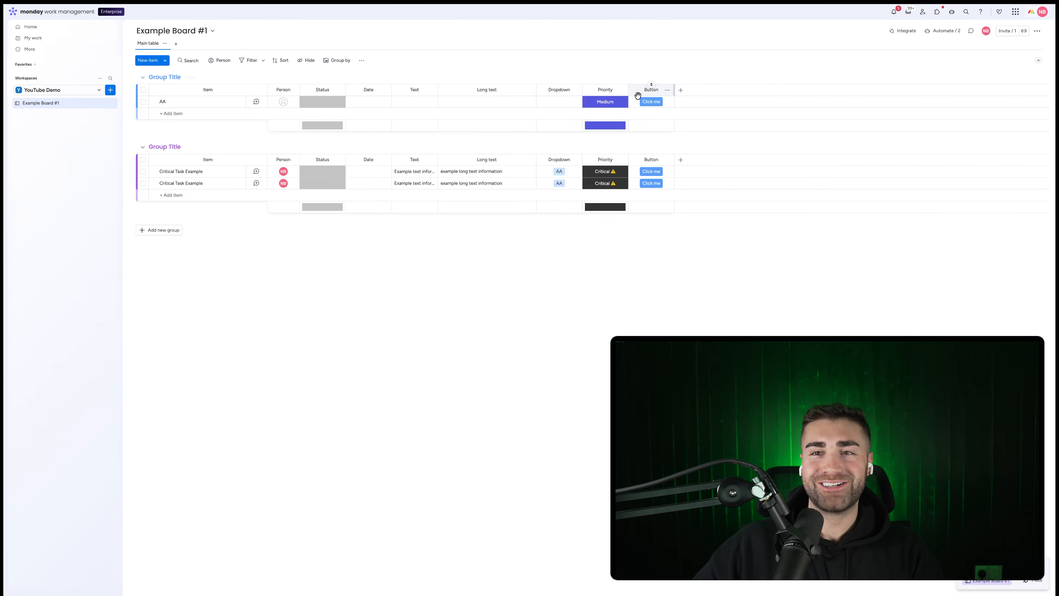
# Step: Open the button automation to review its trigger, condition and action, and return to the board
pyautogui.click(945, 30)
pyautogui.click(173, 137)
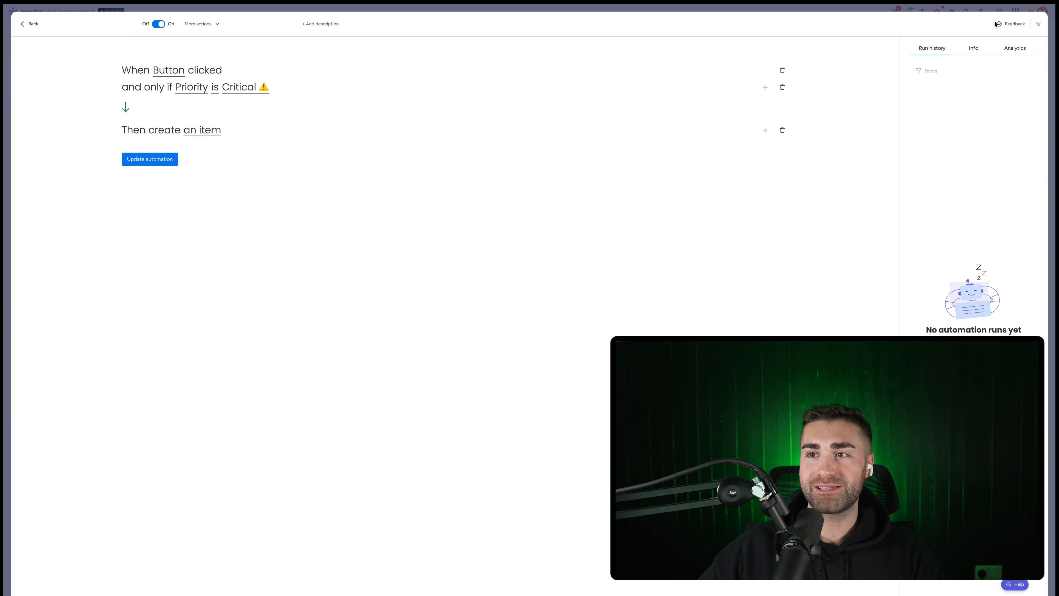
pyautogui.click(1040, 24)
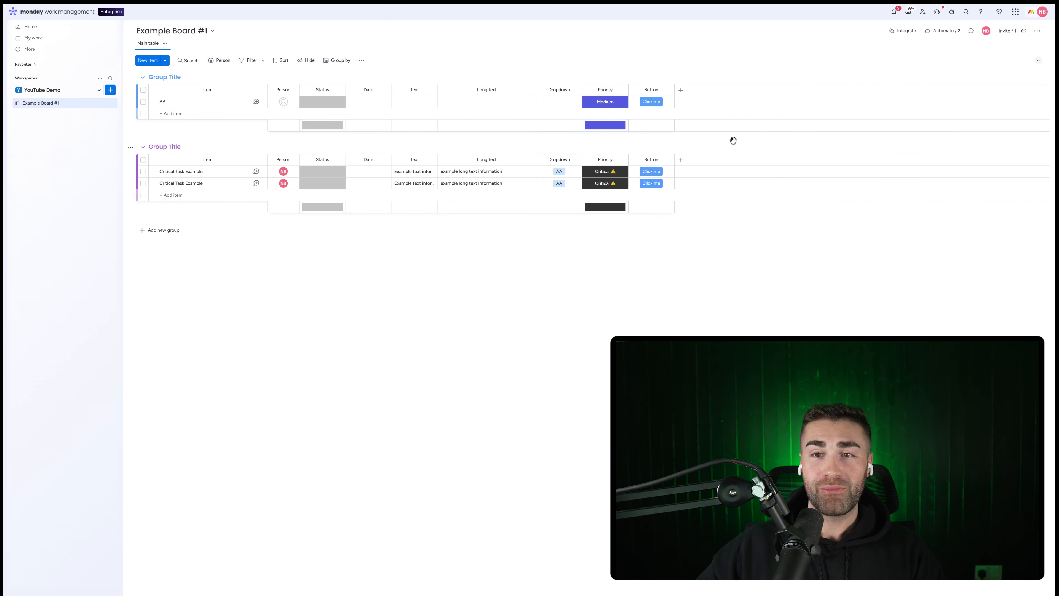
# Step: Test the button on the Medium-priority AA item and reload the board
pyautogui.click(647, 104)
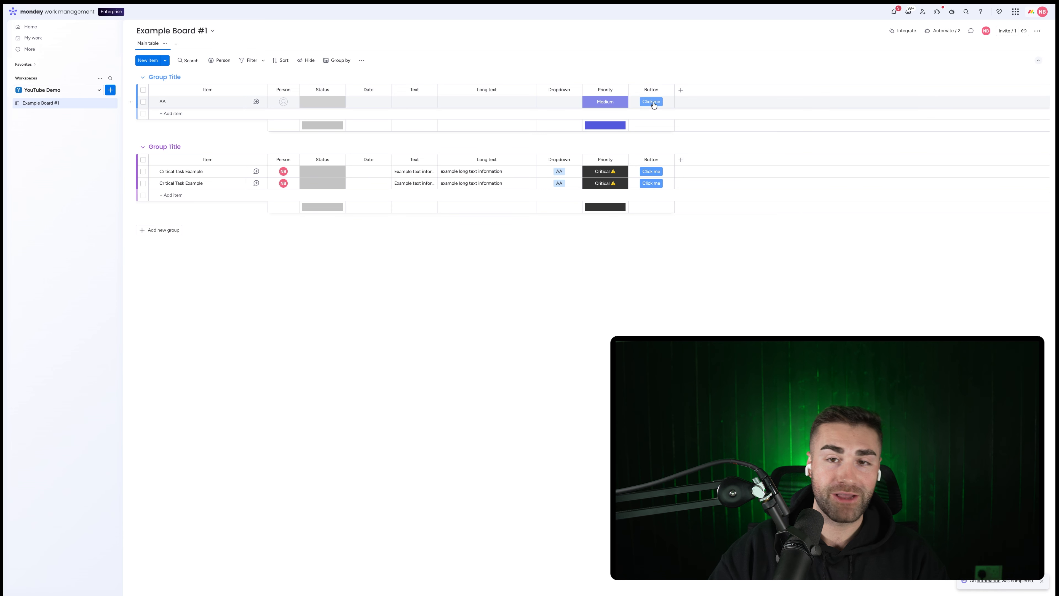
pyautogui.press('super+r')
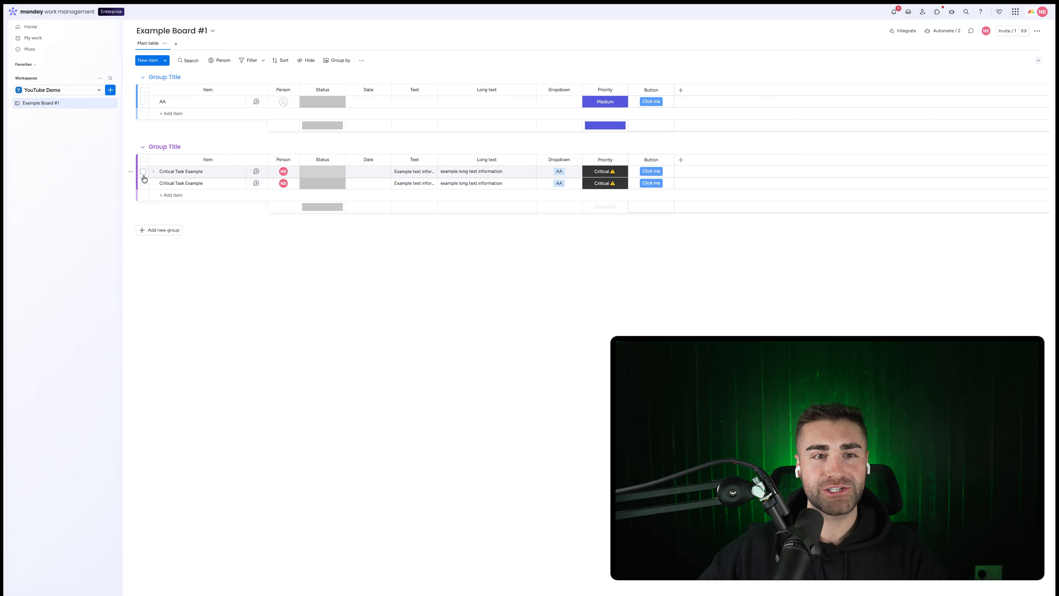
# Step: Delete both Critical Task Example items from the second group
pyautogui.click(144, 160)
pyautogui.click(608, 574)
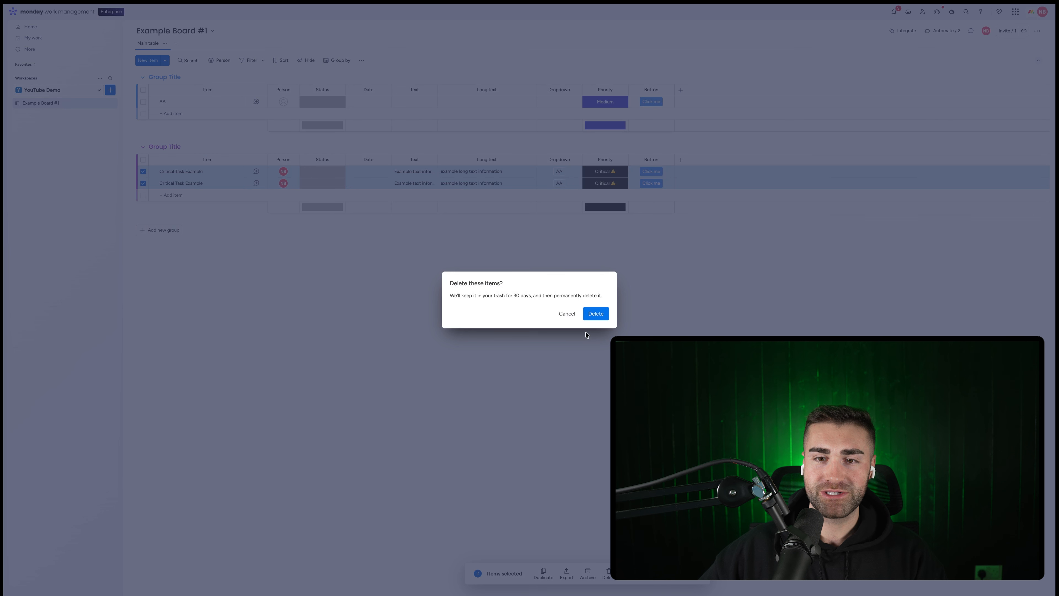
pyautogui.click(596, 313)
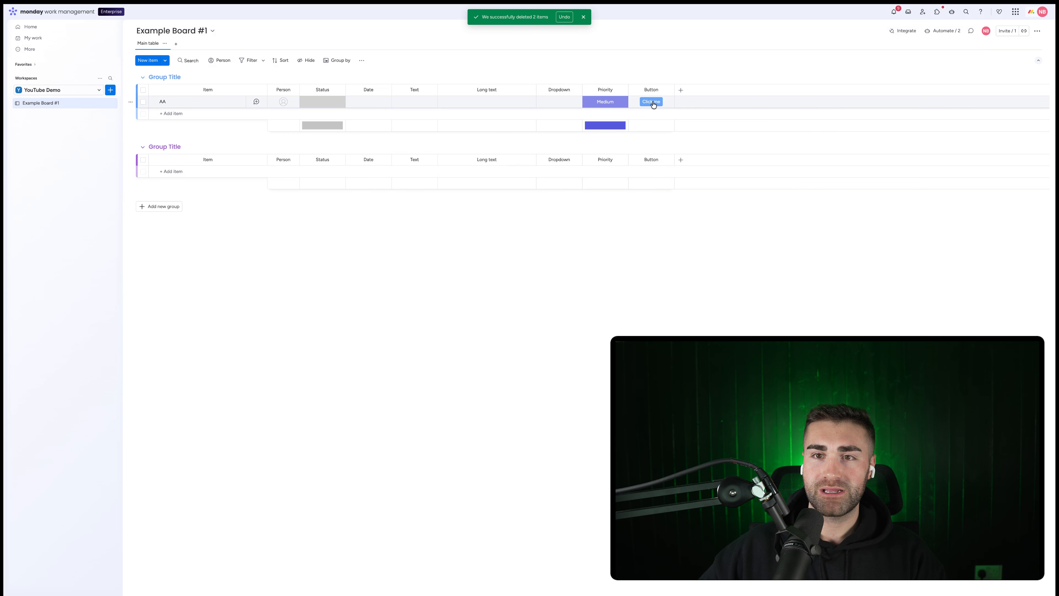
# Step: Set the button automation's created item to go into the second group, update the automation and return to the board
pyautogui.click(946, 31)
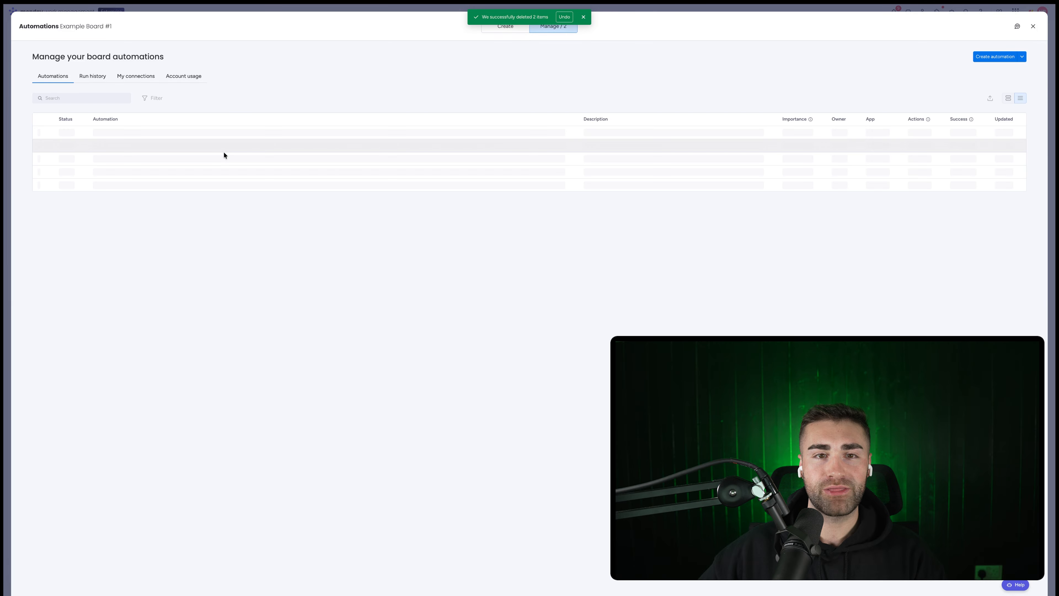
pyautogui.click(144, 145)
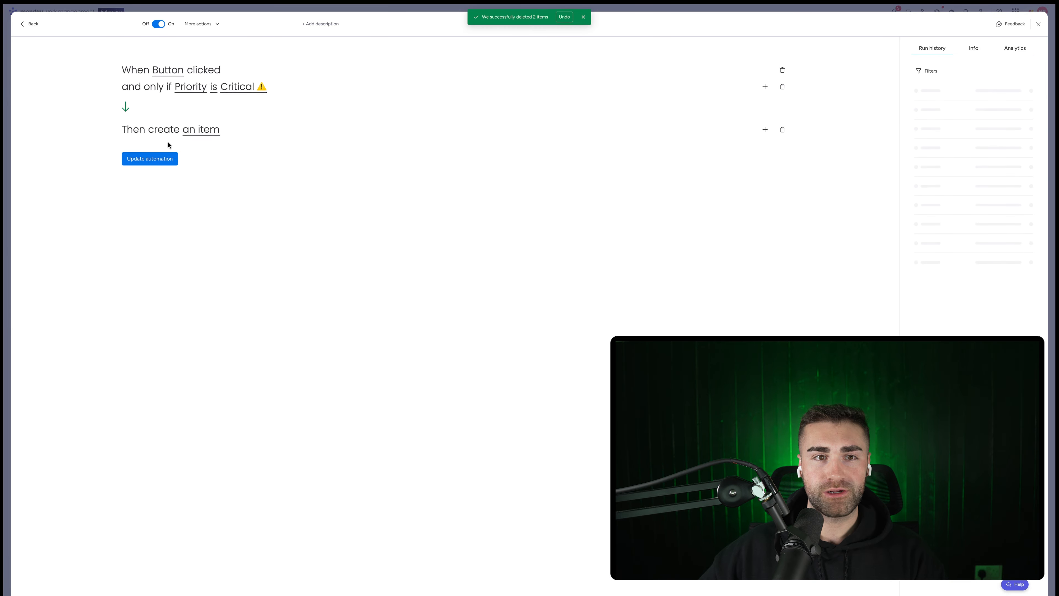
pyautogui.click(189, 130)
pyautogui.click(511, 241)
pyautogui.click(469, 290)
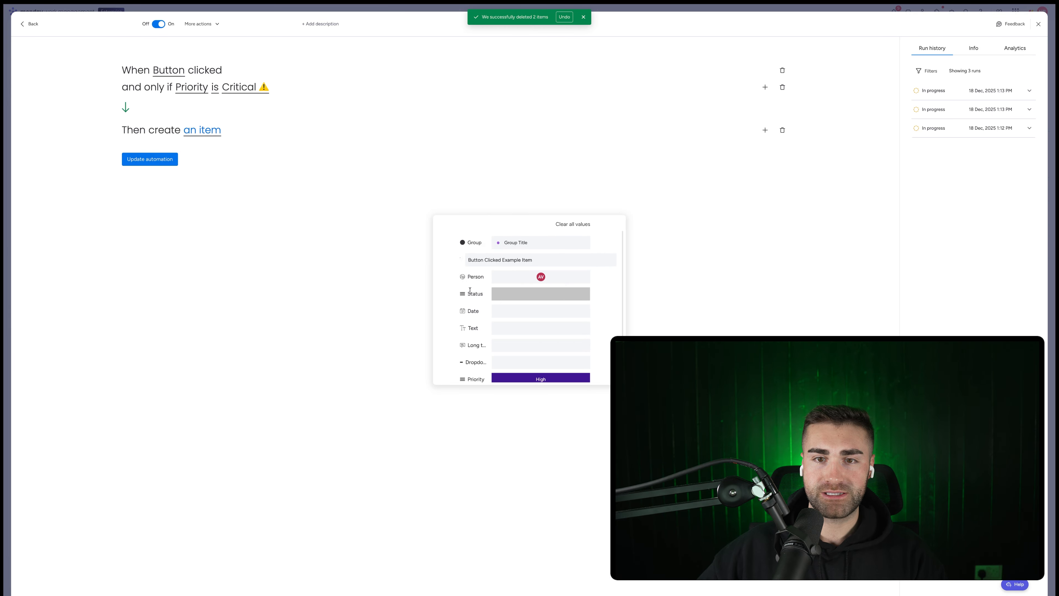
pyautogui.click(342, 269)
pyautogui.click(140, 159)
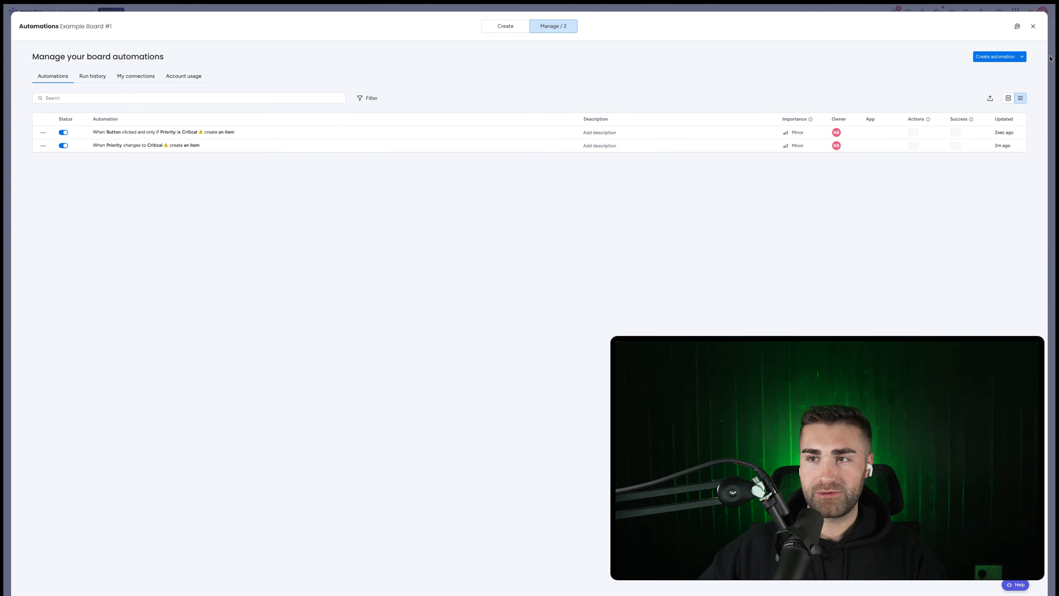
pyautogui.click(1033, 26)
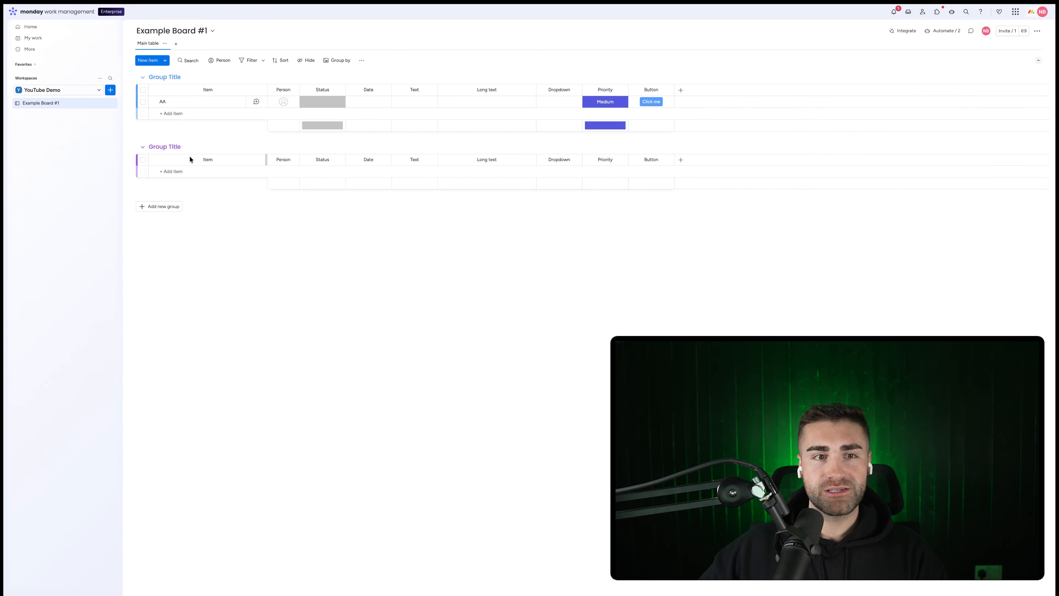
# Step: Test the AA item's button at Medium priority, set its Priority to Critical and test the button again
pyautogui.click(649, 102)
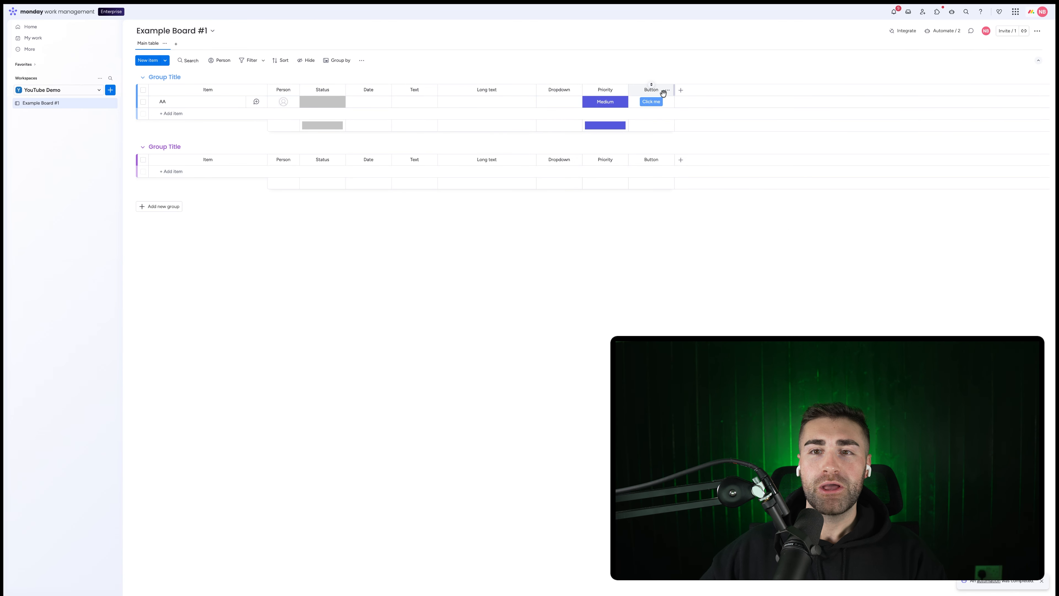
pyautogui.click(613, 104)
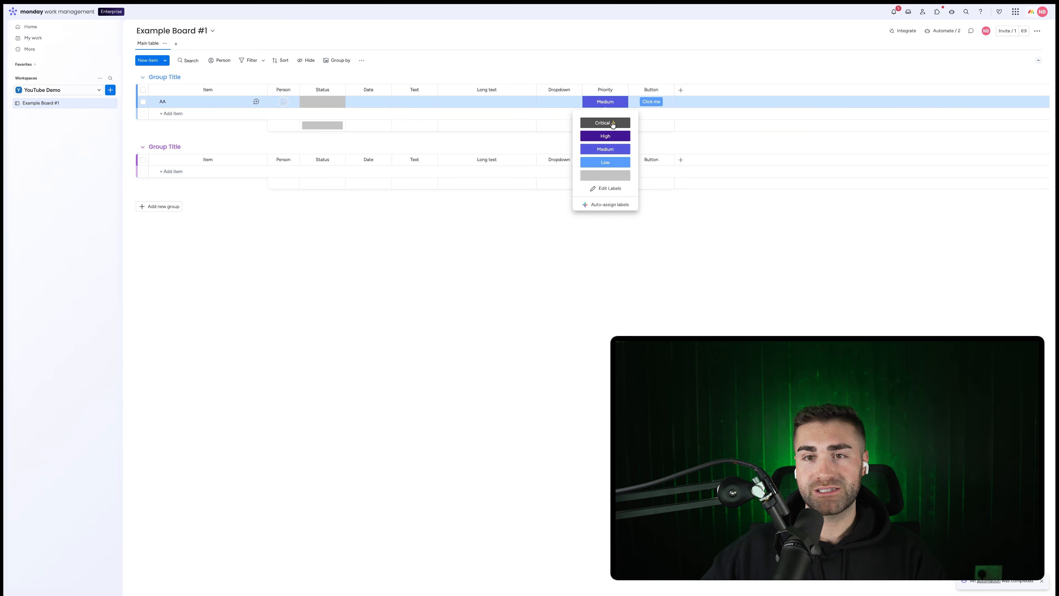
pyautogui.click(612, 124)
pyautogui.click(651, 102)
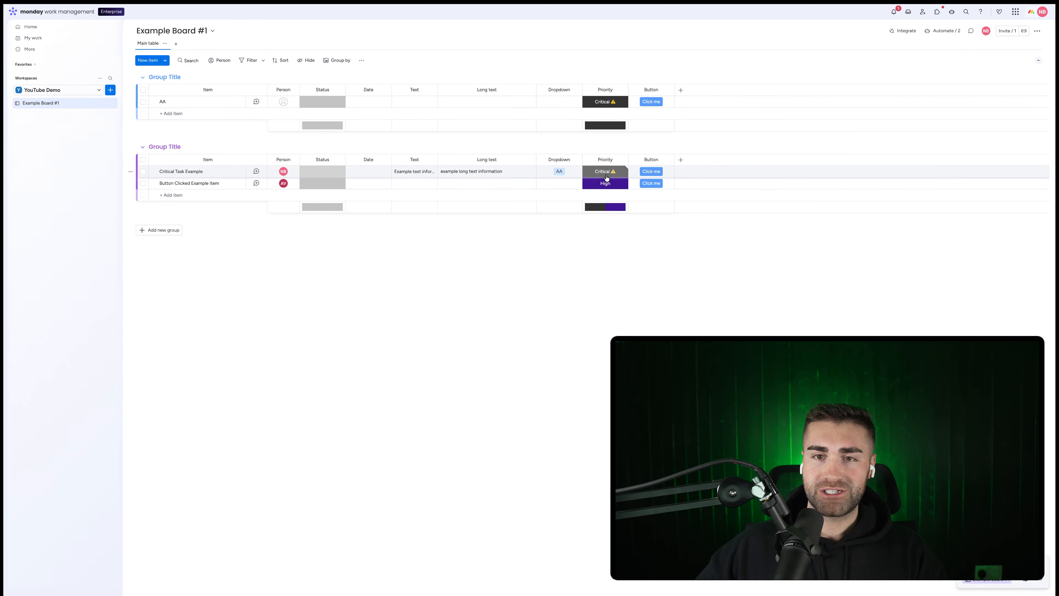
pyautogui.moveTo(597, 134)
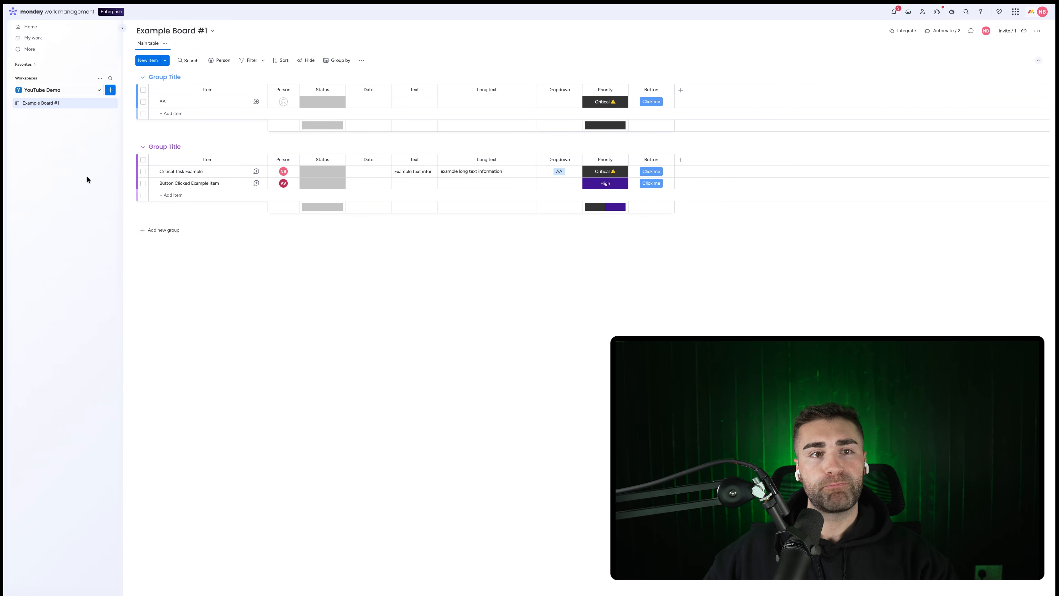
# Step: Create a Main board named Example Board #2 for managing items and go back to Example Board #1
pyautogui.click(110, 89)
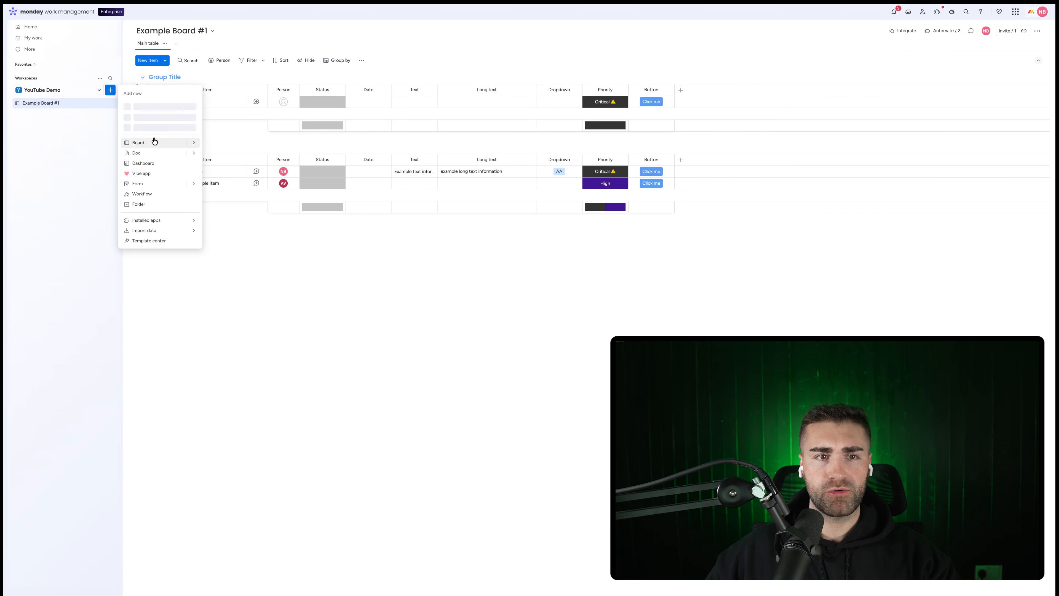
pyautogui.click(150, 143)
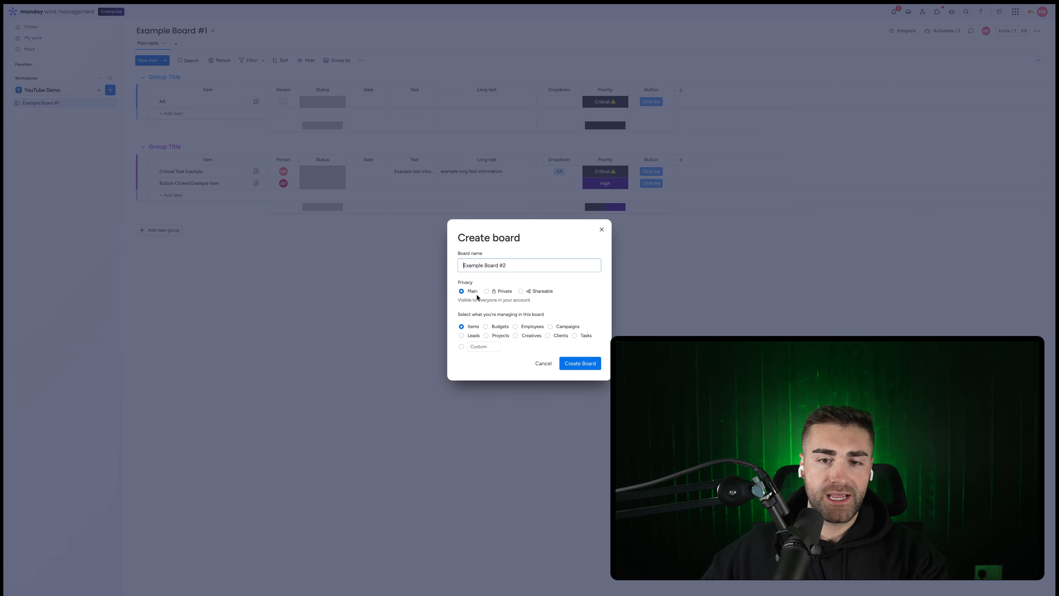
pyautogui.click(595, 363)
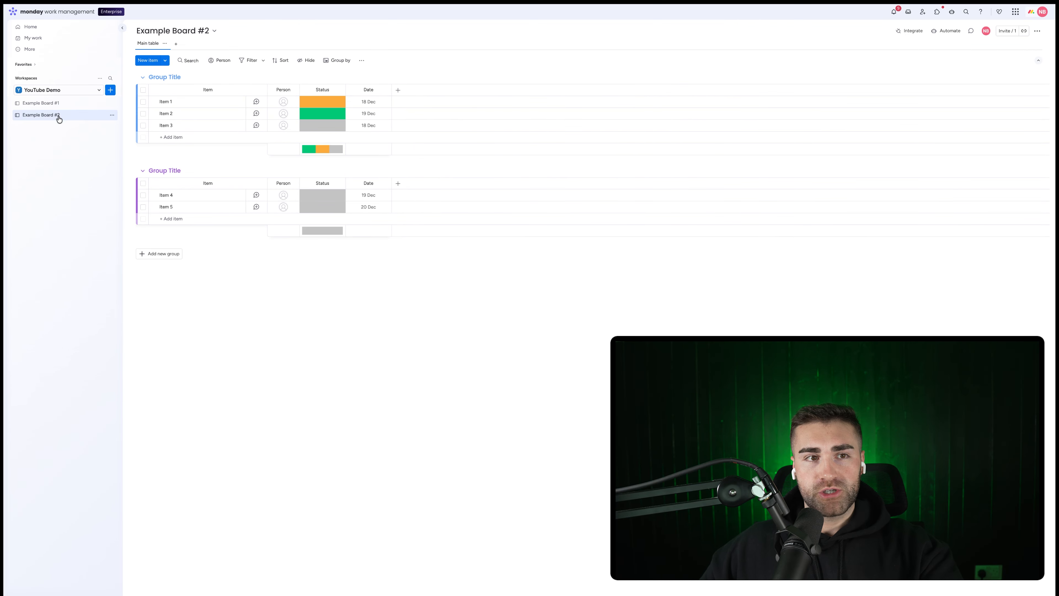
pyautogui.click(48, 104)
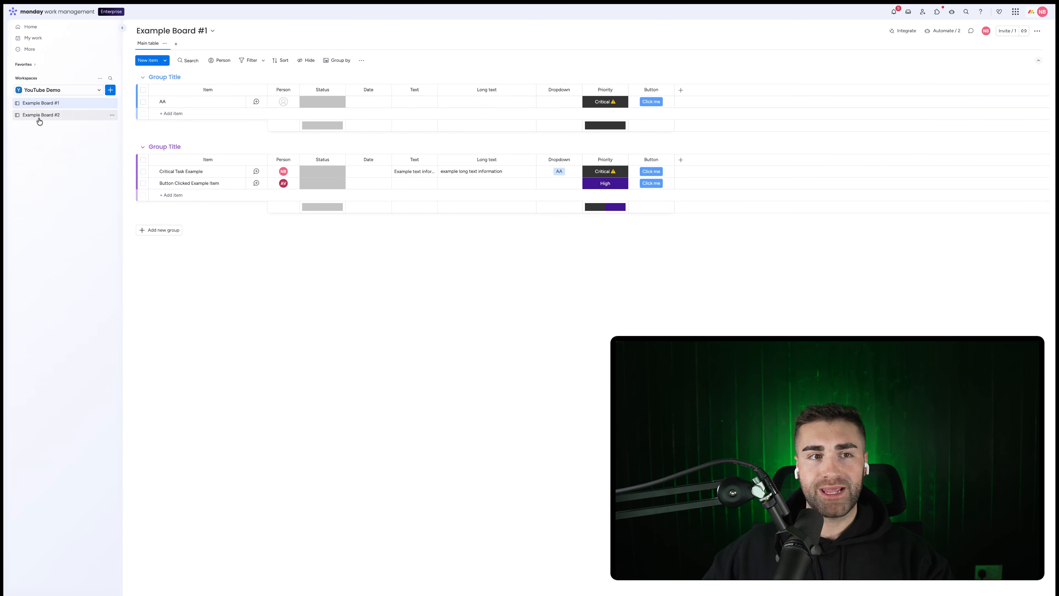
pyautogui.click(38, 114)
pyautogui.click(38, 103)
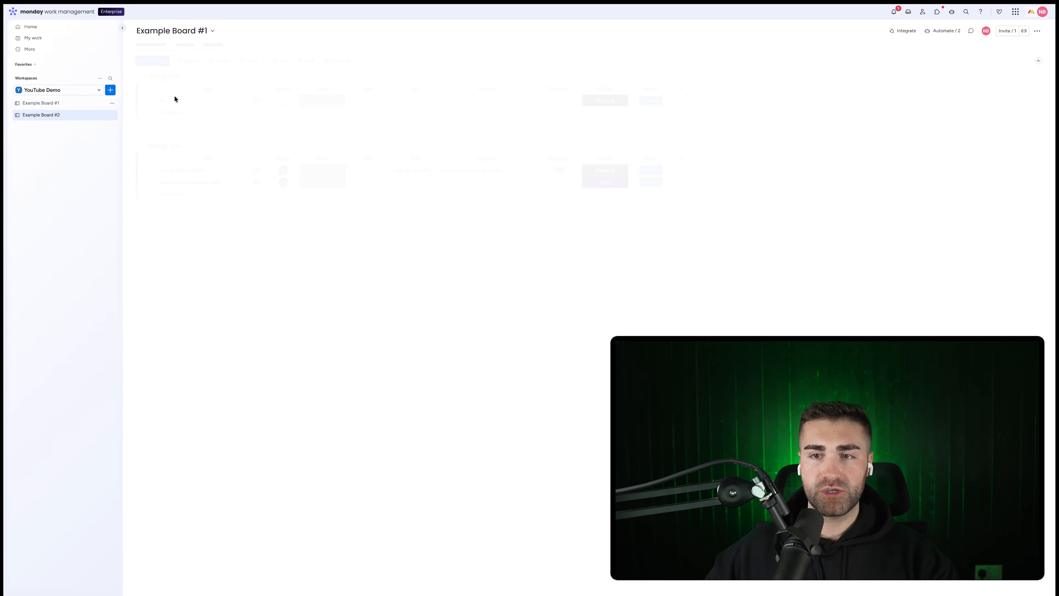
# Step: Turn off both existing automations on Example Board #1
pyautogui.click(936, 32)
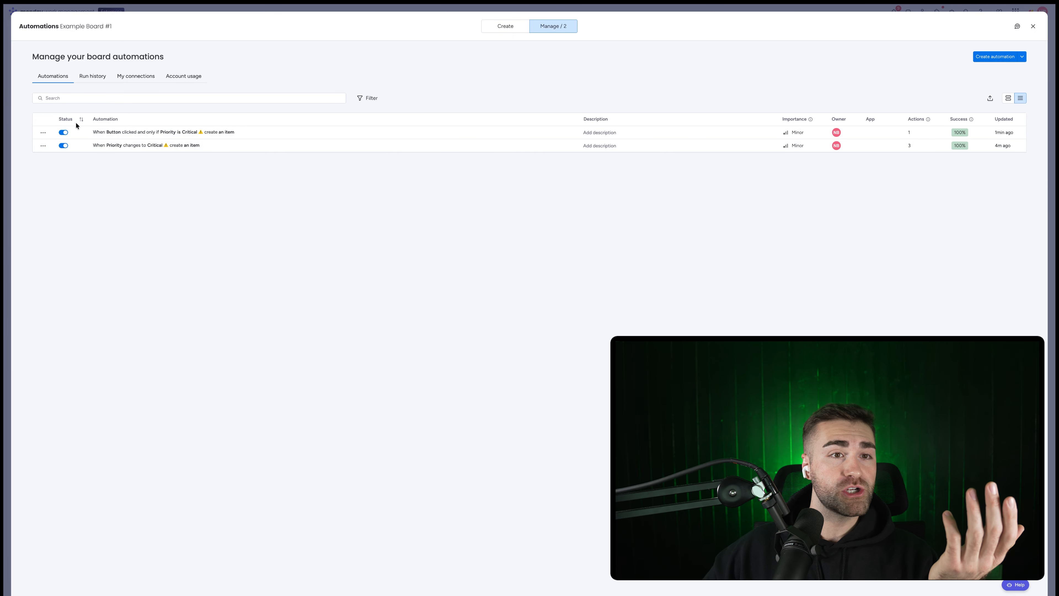
pyautogui.click(63, 133)
pyautogui.click(64, 146)
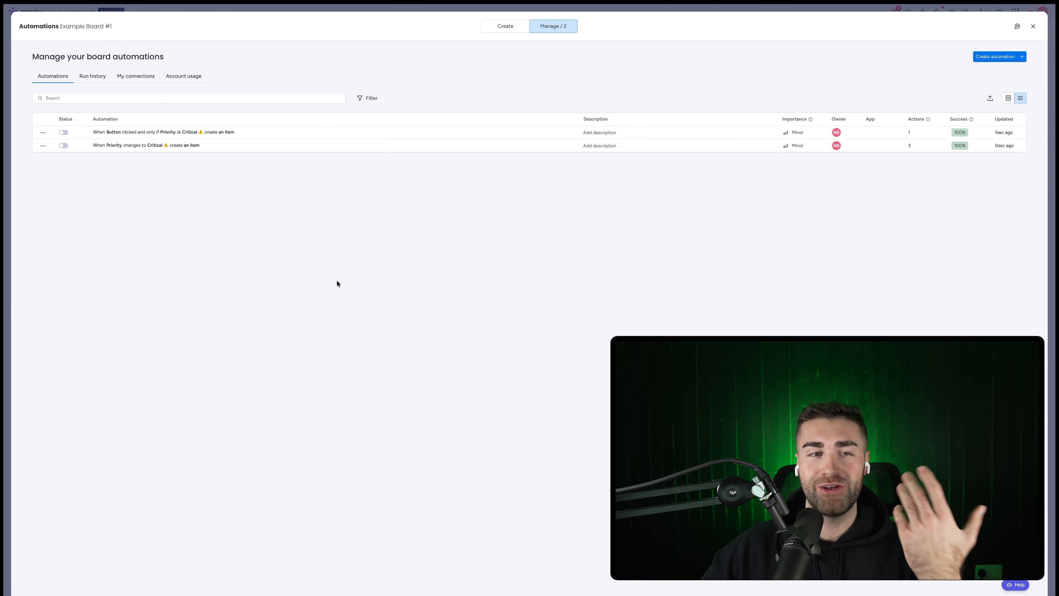
# Step: Start a new automation triggered when the Button column is clicked
pyautogui.click(994, 56)
pyautogui.click(239, 75)
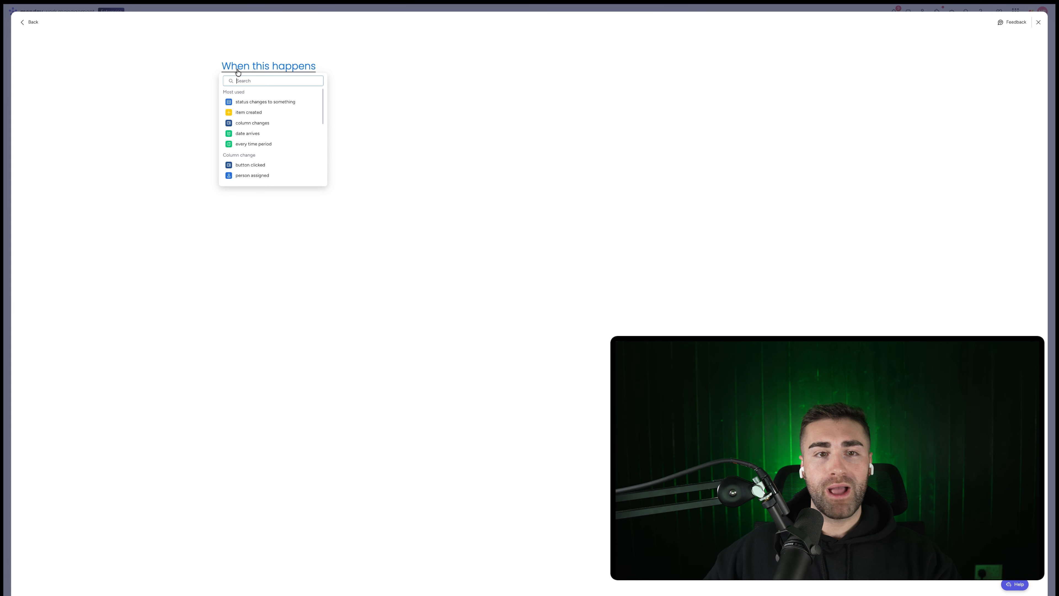
pyautogui.write('butto')
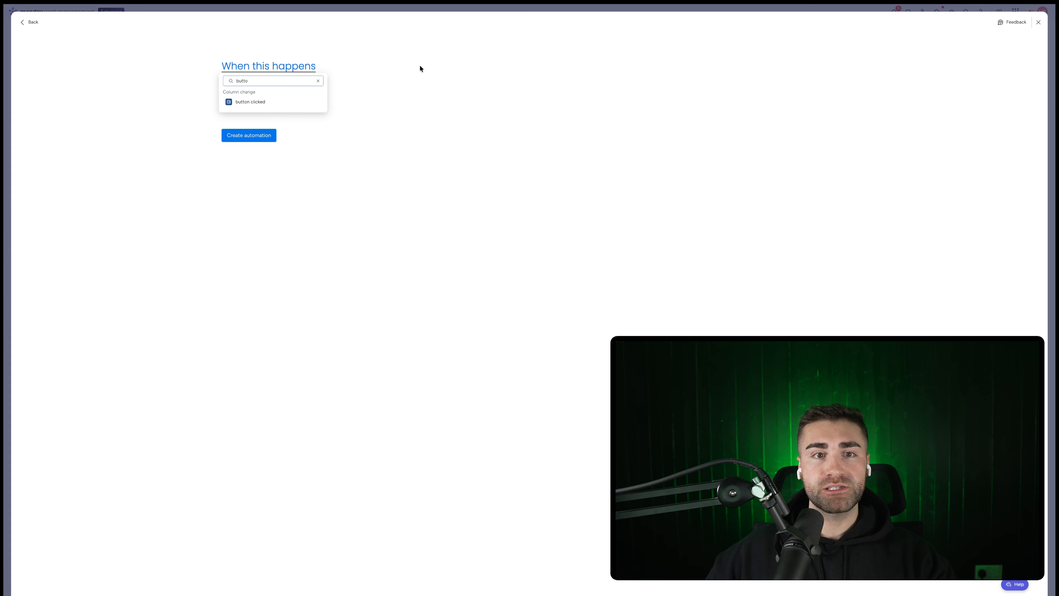
pyautogui.click(305, 102)
pyautogui.click(277, 71)
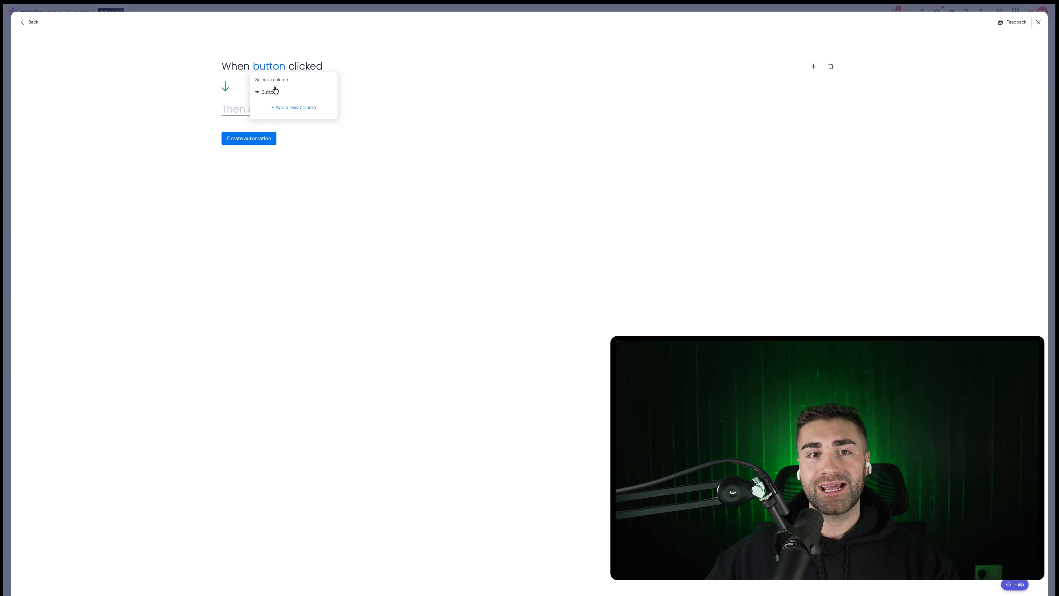
pyautogui.click(273, 92)
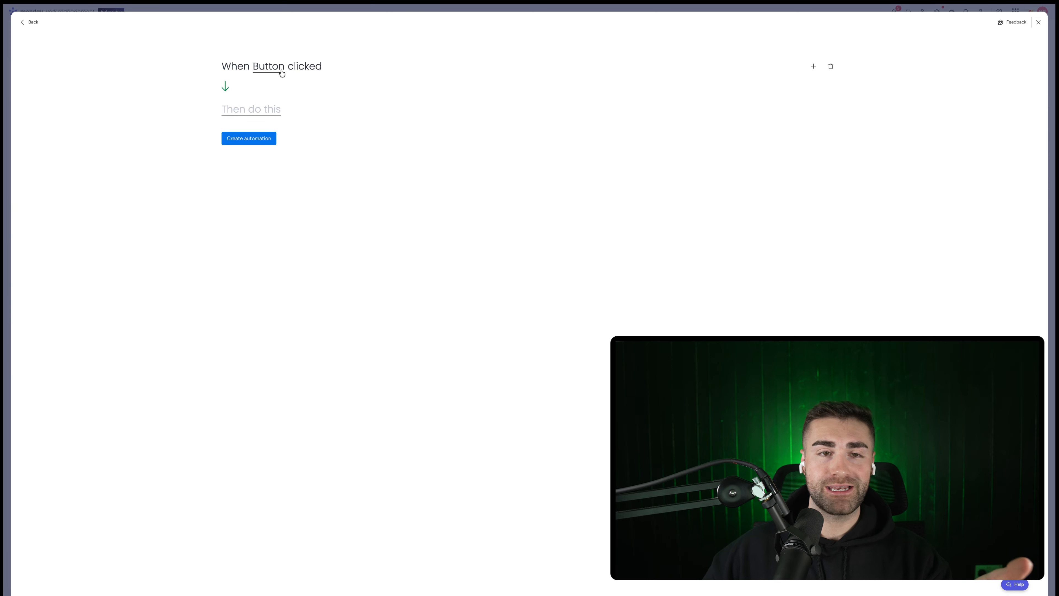
# Step: Add the create item in board action and choose Example Board #2 as the target board
pyautogui.click(262, 110)
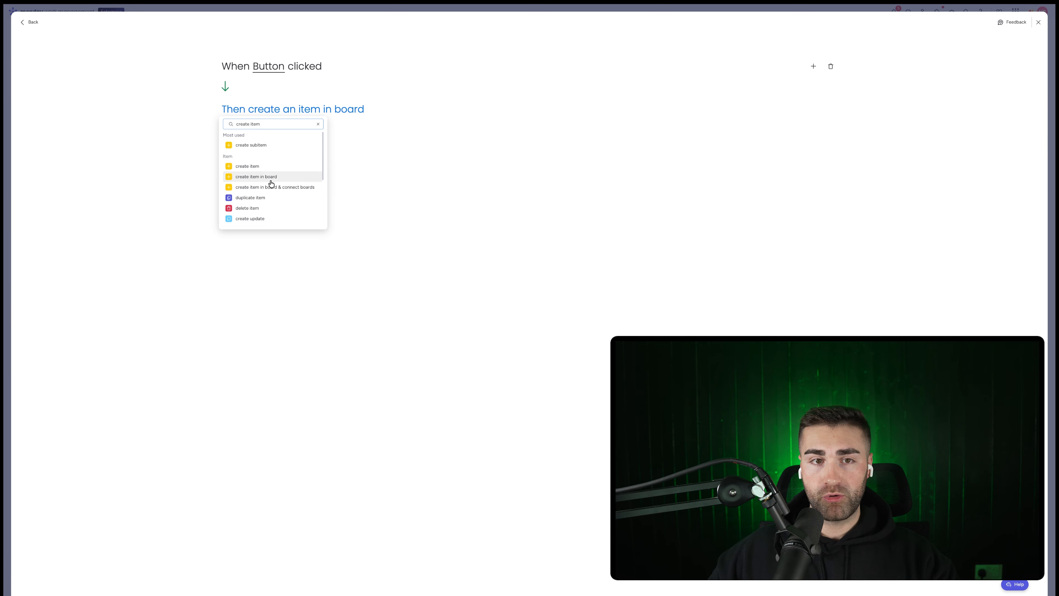
pyautogui.click(268, 180)
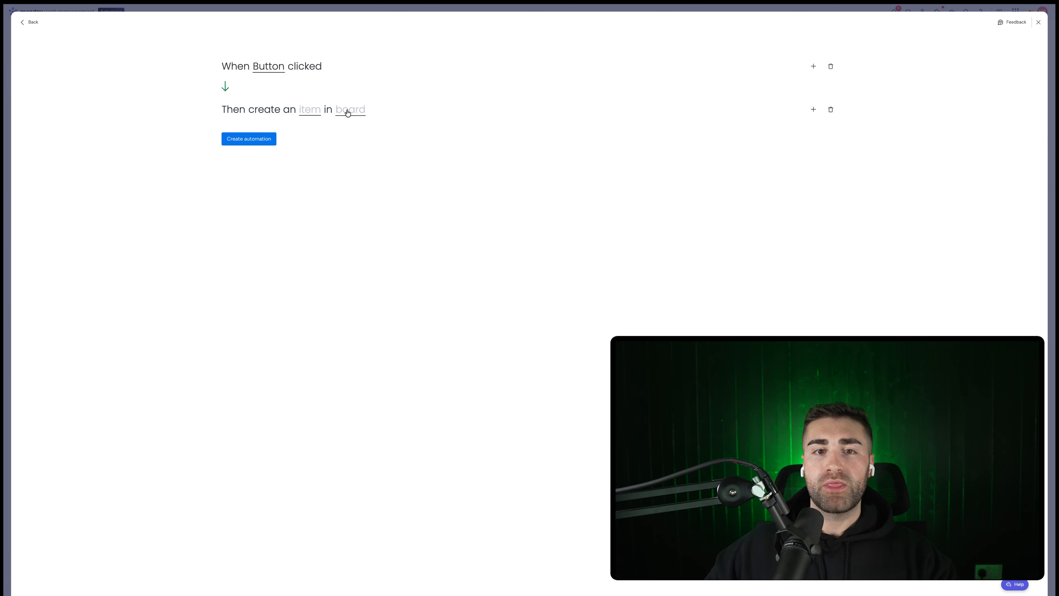
pyautogui.click(348, 111)
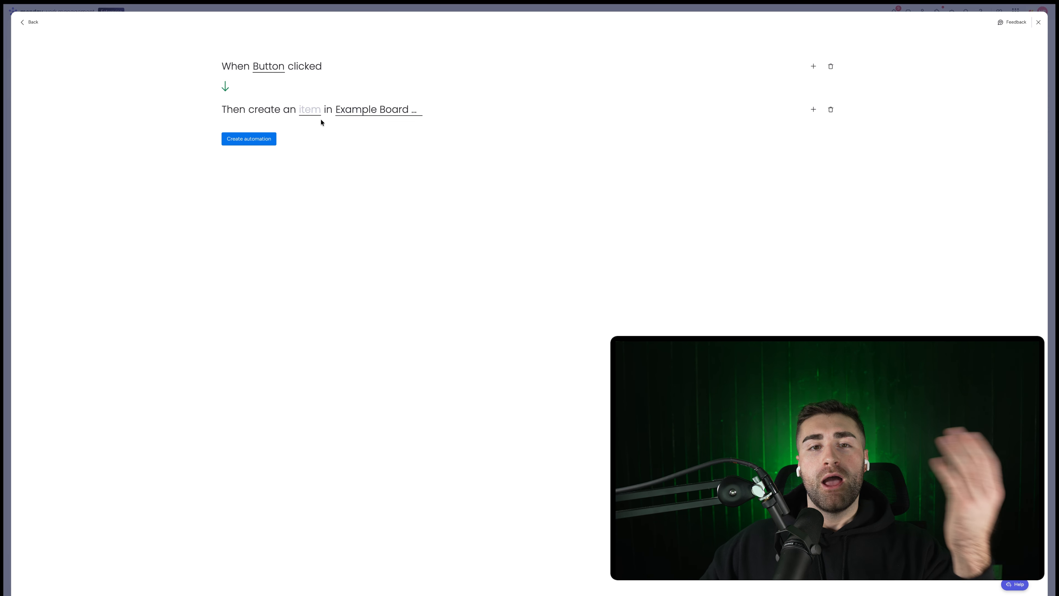
# Step: Name the created item "Example New Item In Board" and clear the Person, Status and Date mappings
pyautogui.click(303, 110)
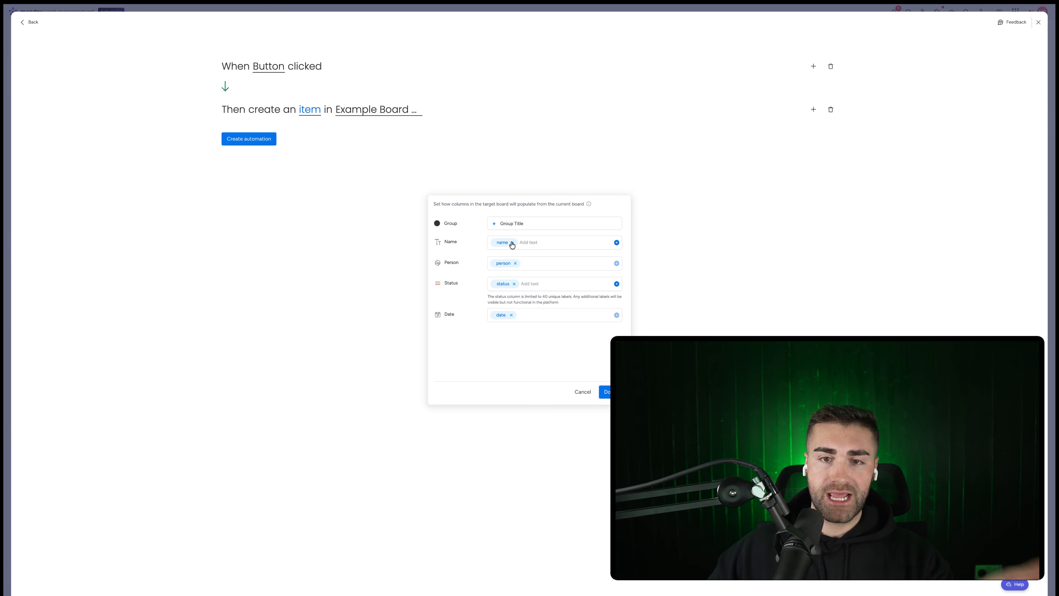
pyautogui.click(511, 315)
pyautogui.click(514, 284)
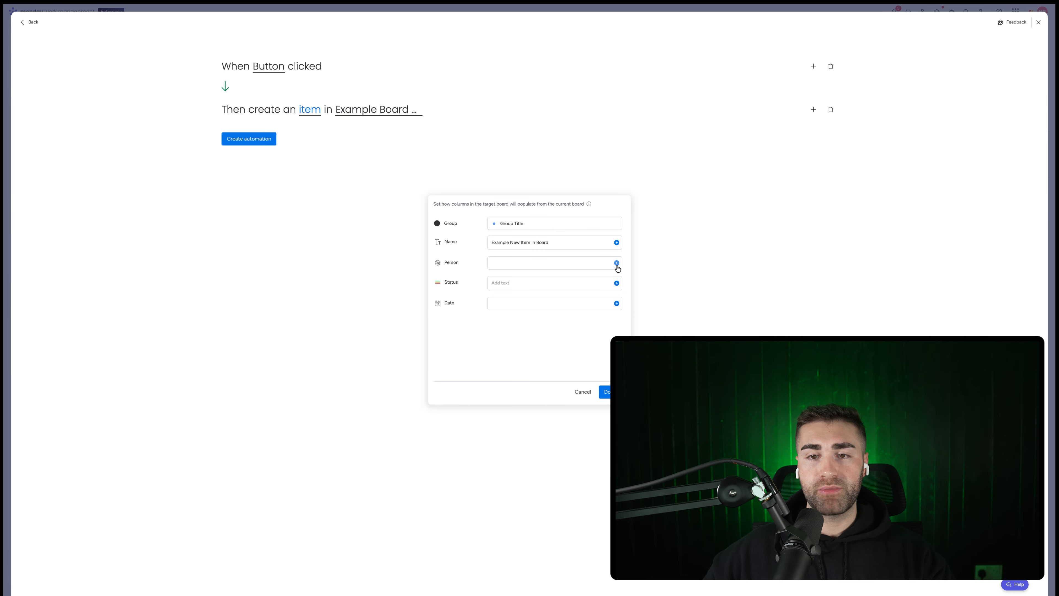
pyautogui.click(617, 264)
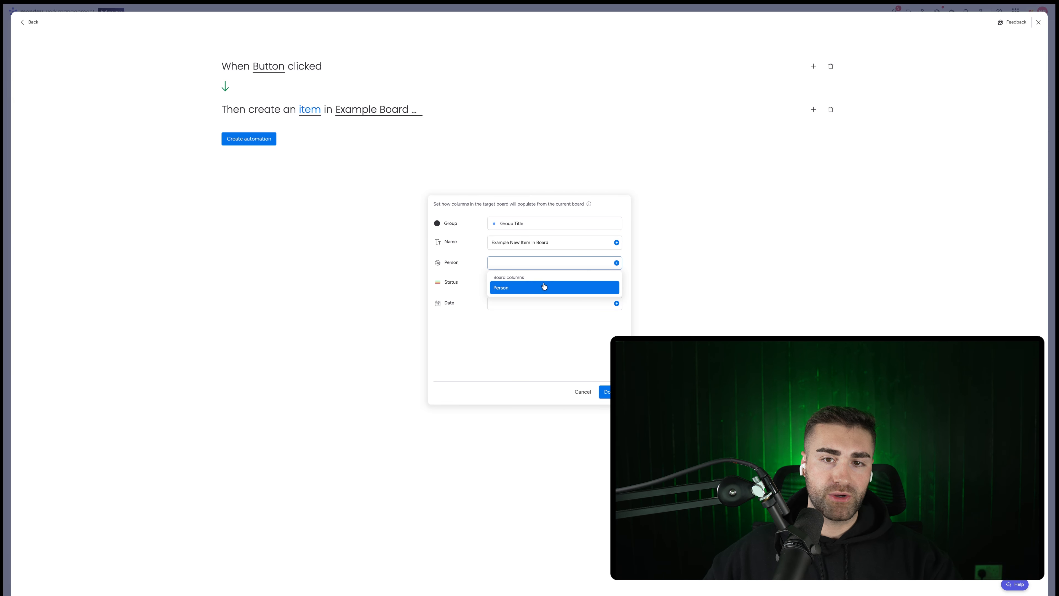
pyautogui.click(527, 264)
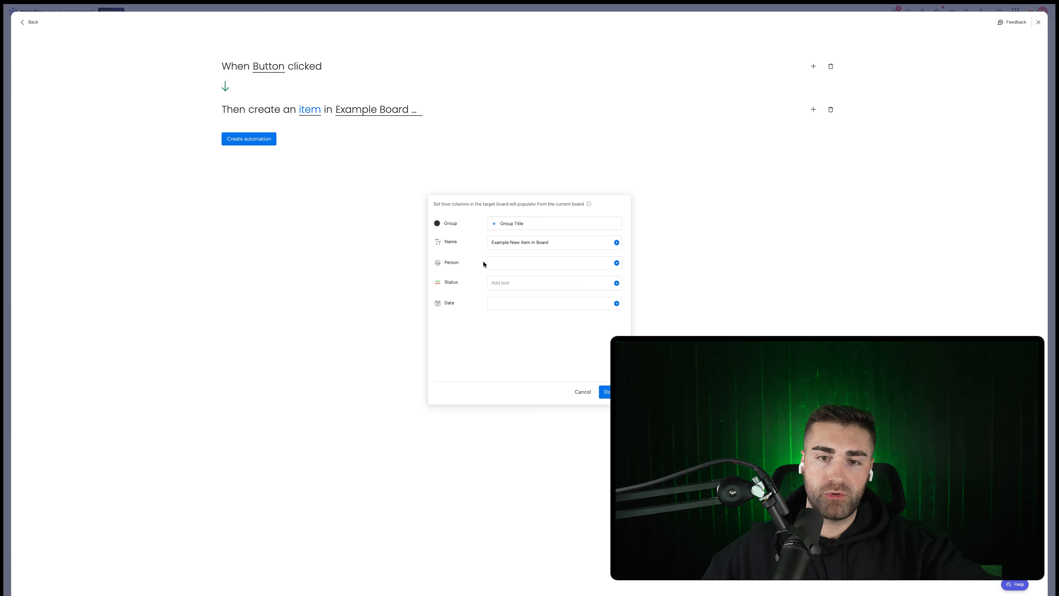
# Step: Set the created item's Status to AA, confirm the column mapping and create the automation
pyautogui.click(589, 286)
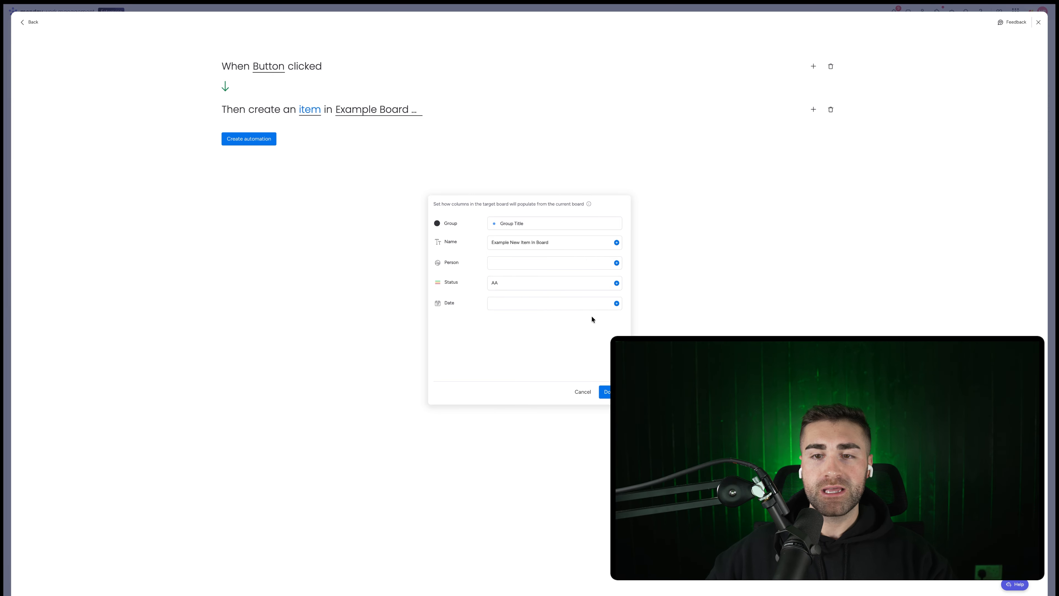
pyautogui.click(617, 303)
pyautogui.click(479, 321)
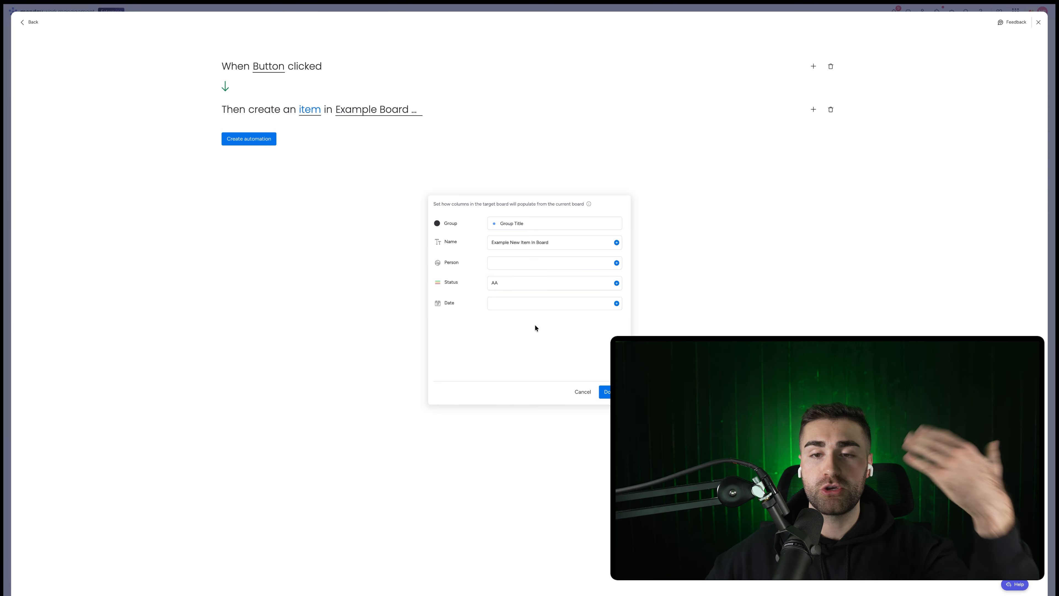
pyautogui.click(605, 391)
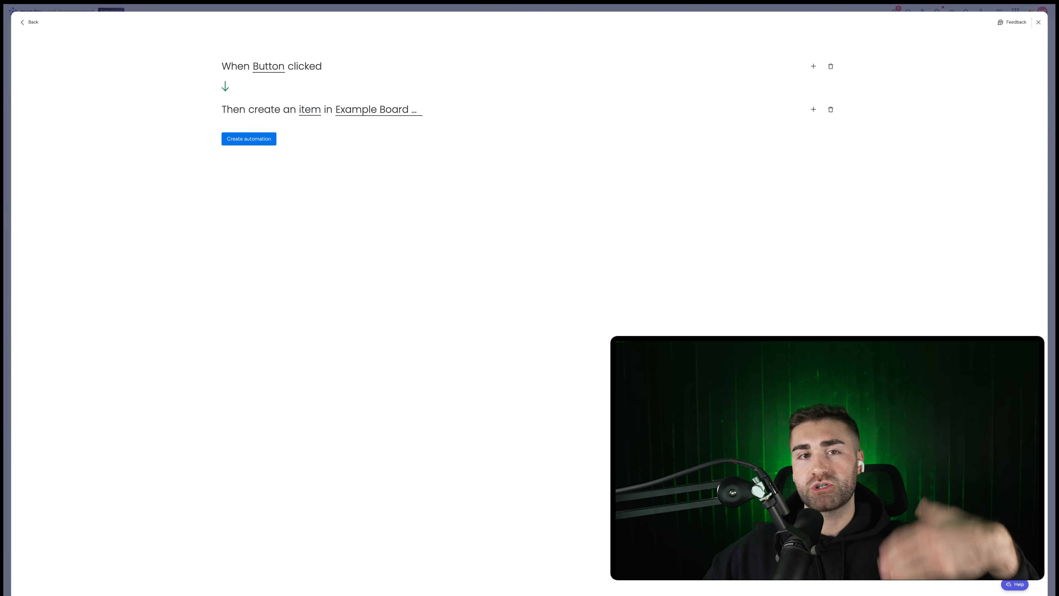
pyautogui.click(257, 143)
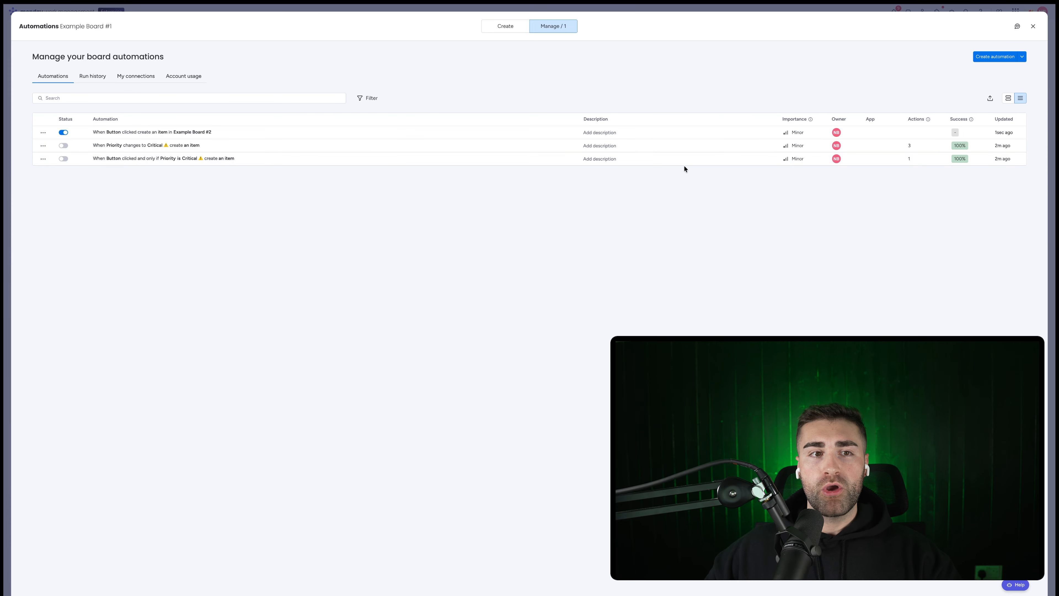
# Step: Return to the board and reload it, trigger the AA item's button, and open Example Board #2 to check the result
pyautogui.press('Escape')
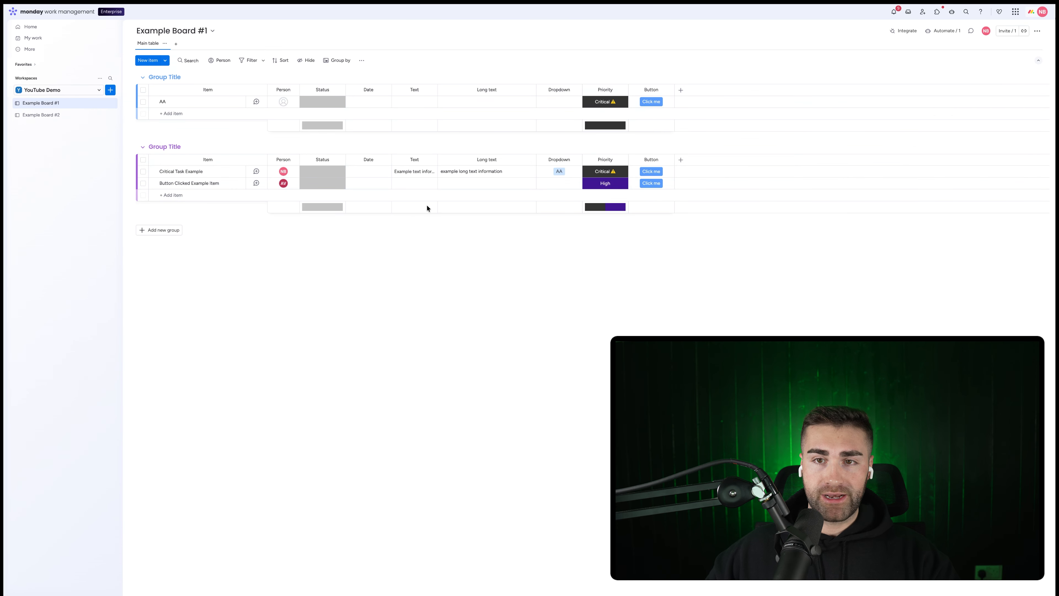
pyautogui.press('super+r')
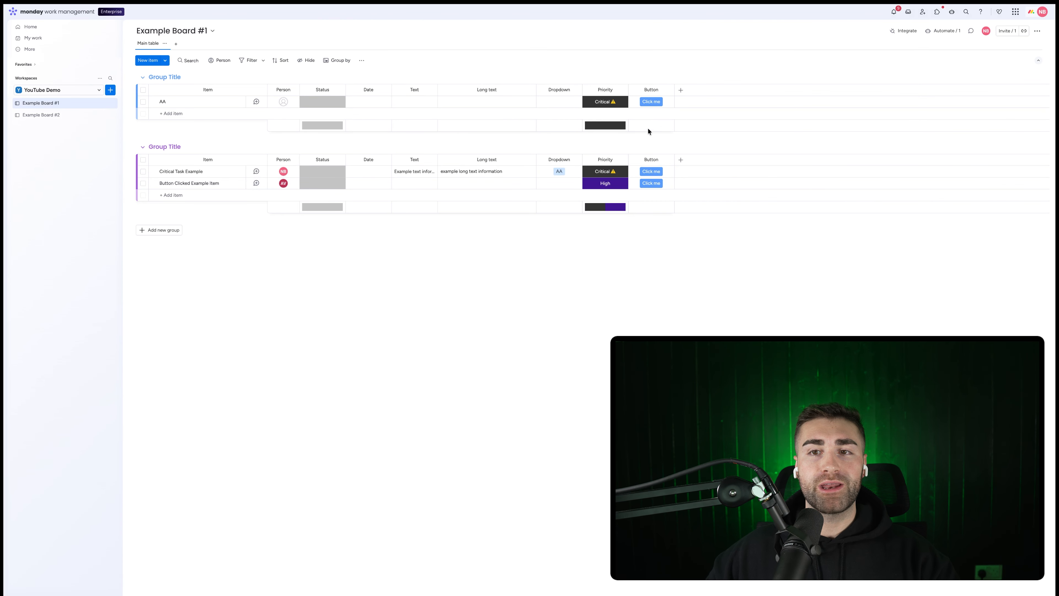
pyautogui.click(645, 102)
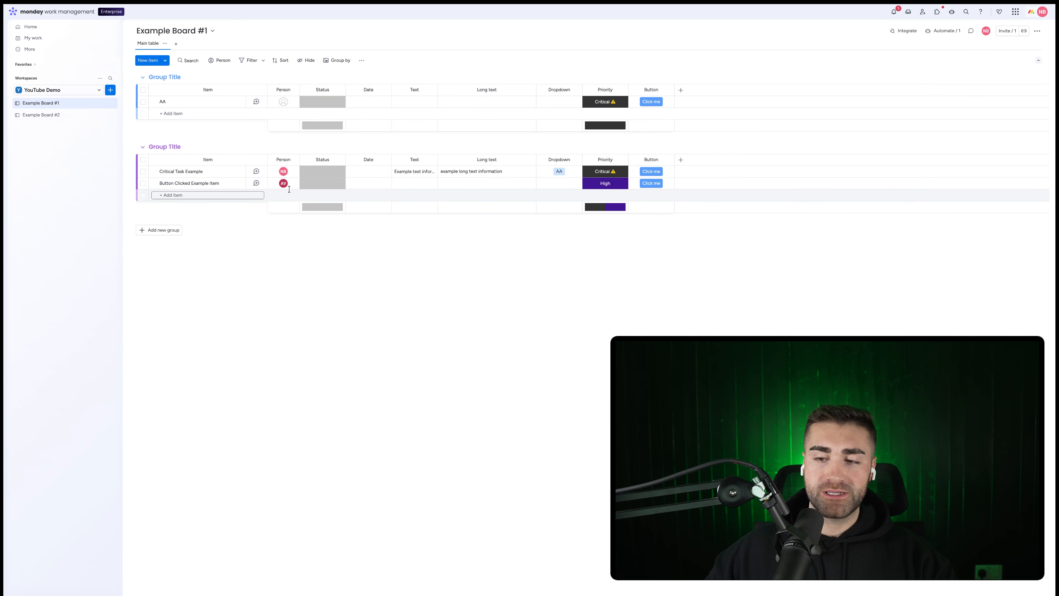
pyautogui.click(70, 115)
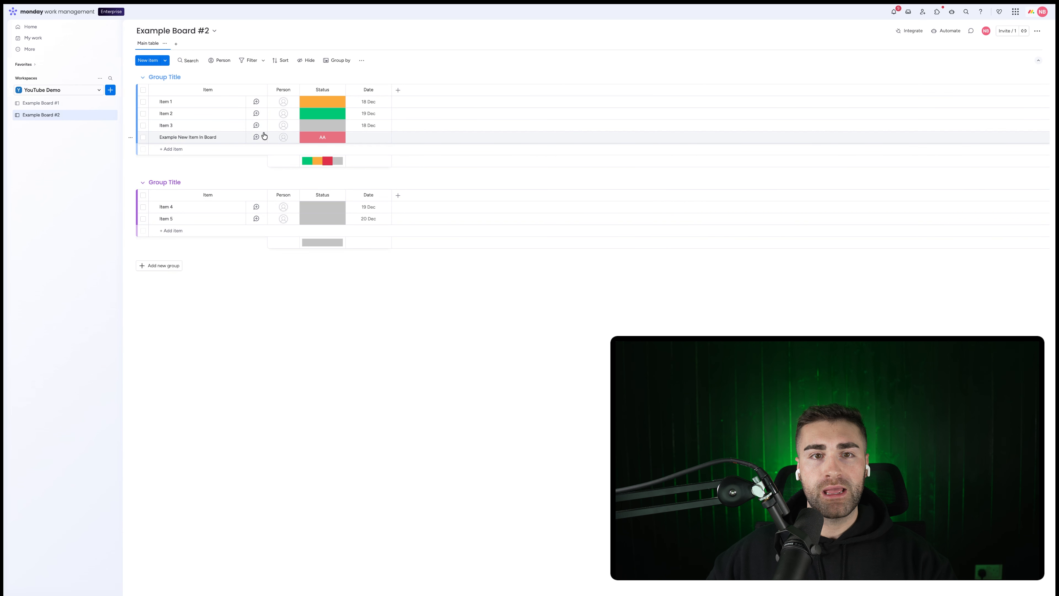
# Step: Select Item 1 through Item 5 across both groups of Example Board #2 and delete them
pyautogui.click(326, 138)
pyautogui.click(327, 142)
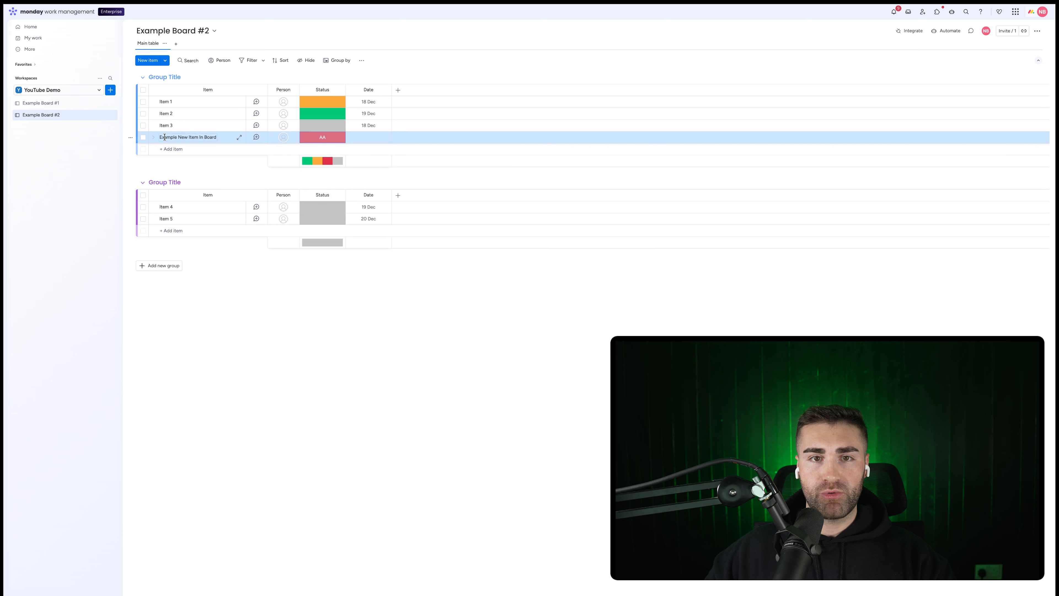
pyautogui.click(143, 126)
pyautogui.keyDown('shift'); pyautogui.click(143, 102); pyautogui.keyUp('shift')
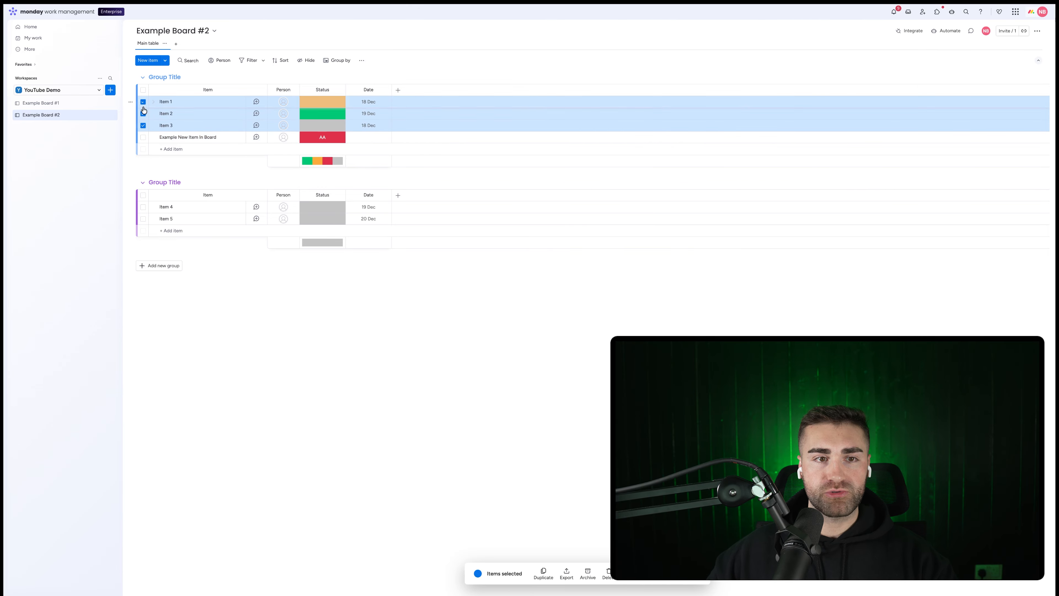
pyautogui.click(143, 207)
pyautogui.click(143, 218)
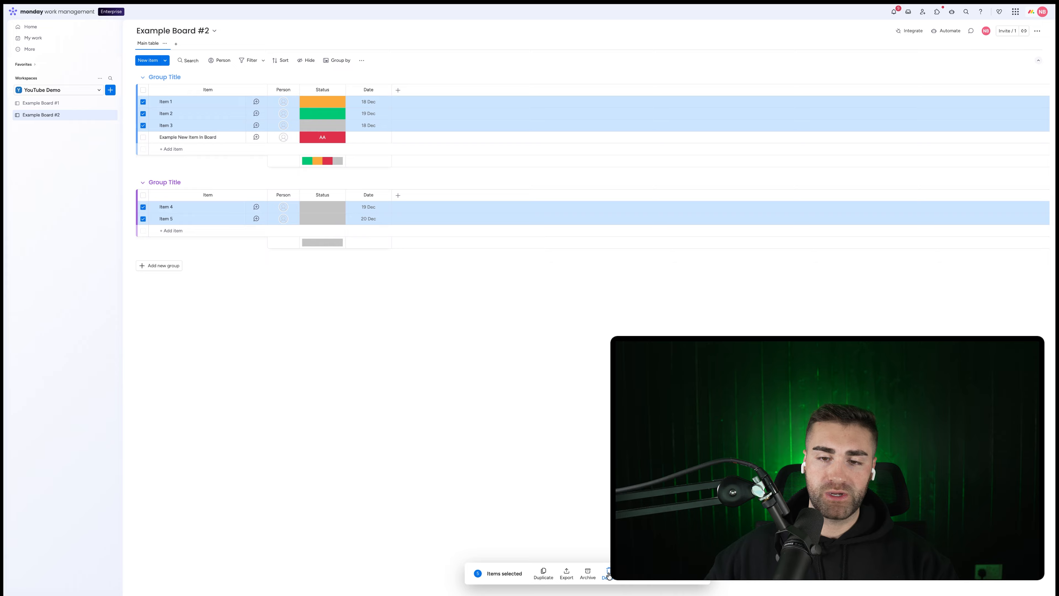
pyautogui.click(608, 575)
pyautogui.click(596, 313)
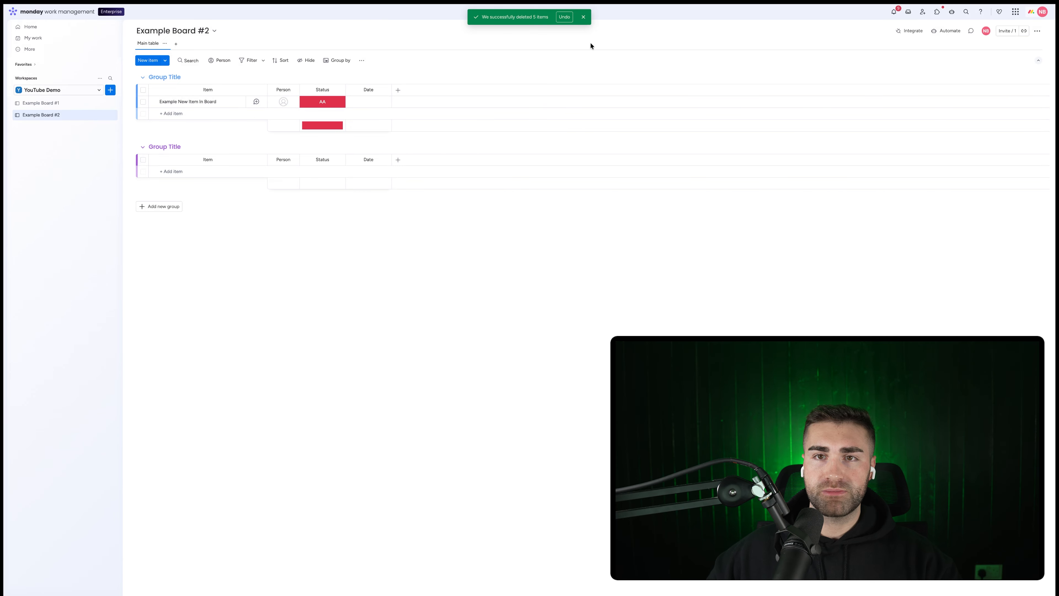
pyautogui.click(583, 17)
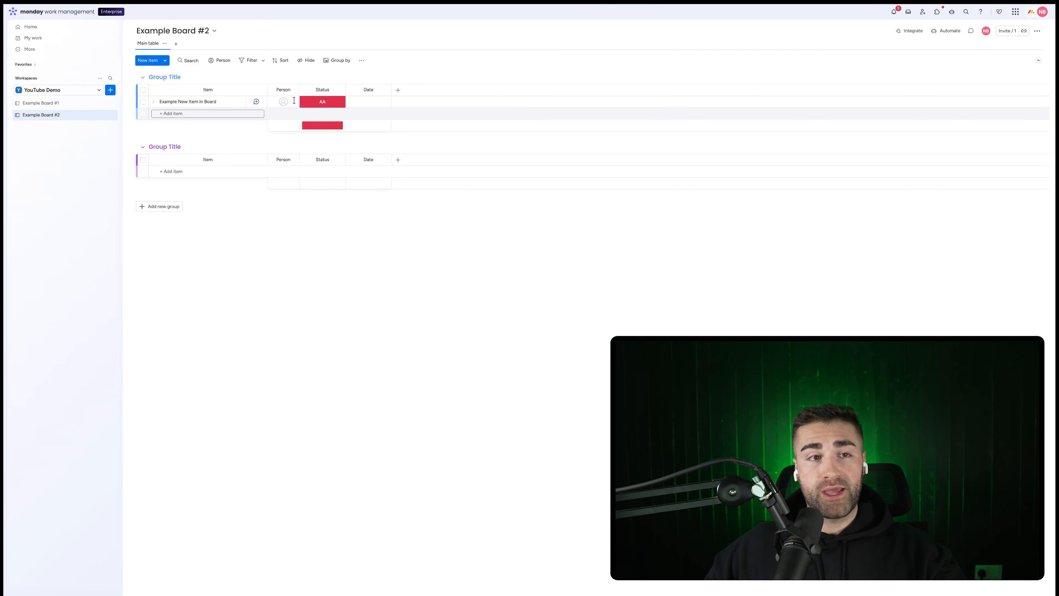
# Step: Add a Priority column and a Dropdown column to Example Board #2
pyautogui.click(398, 90)
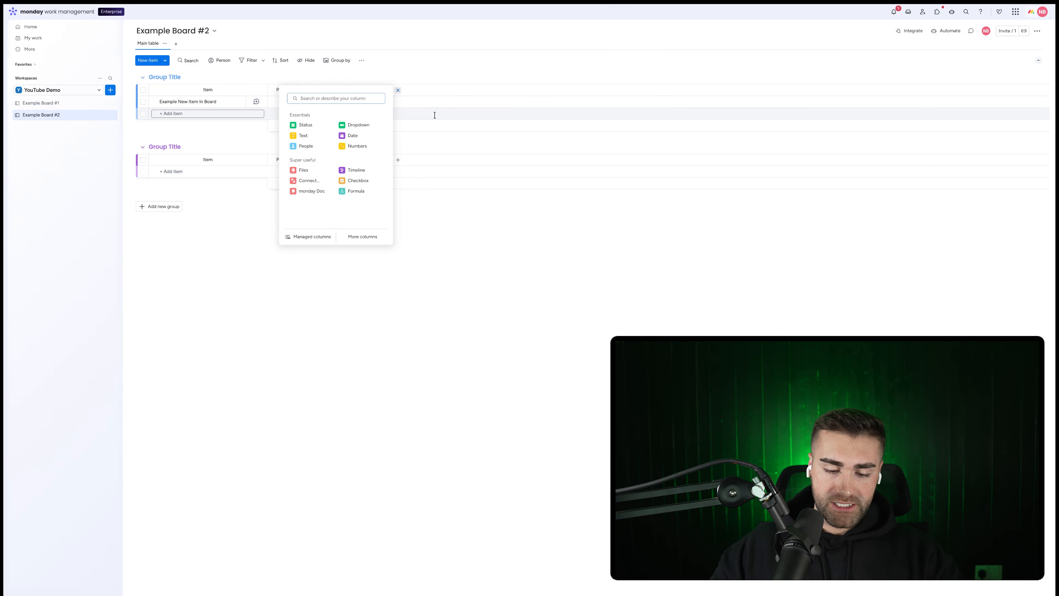
pyautogui.write('prio')
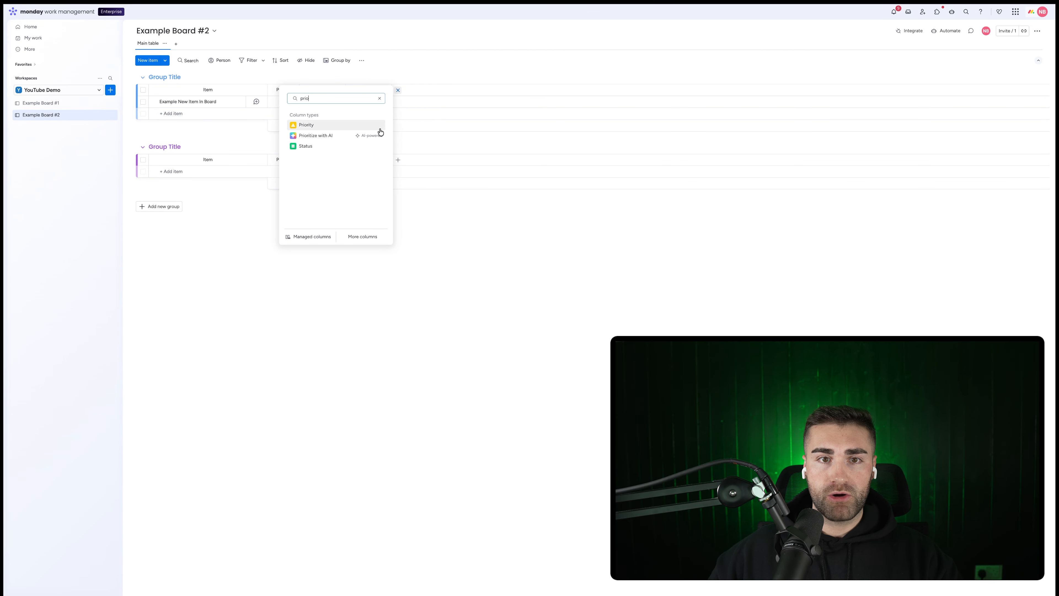
pyautogui.click(374, 127)
pyautogui.click(444, 91)
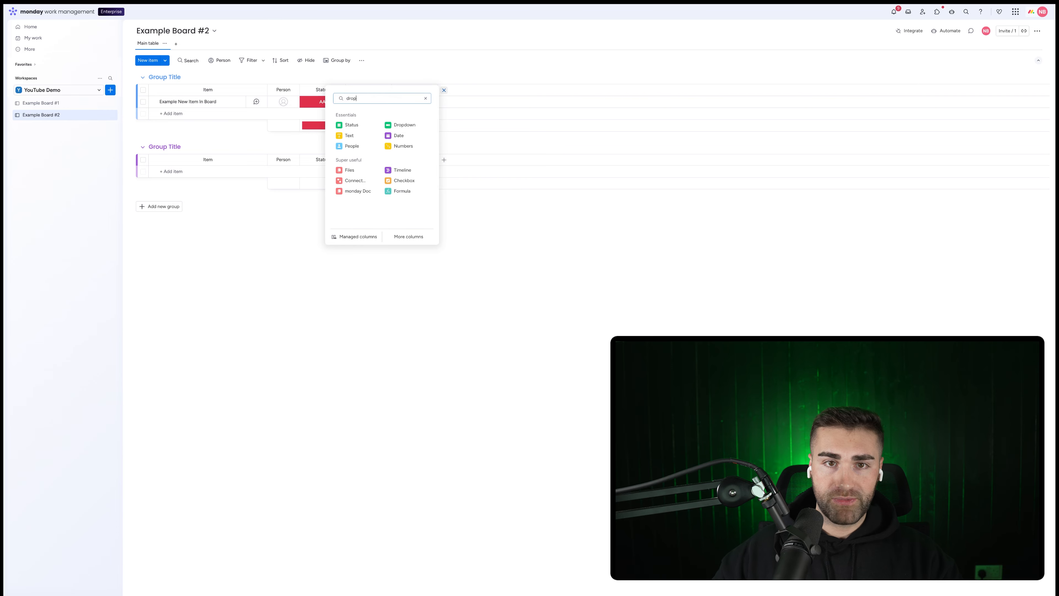
pyautogui.click(388, 136)
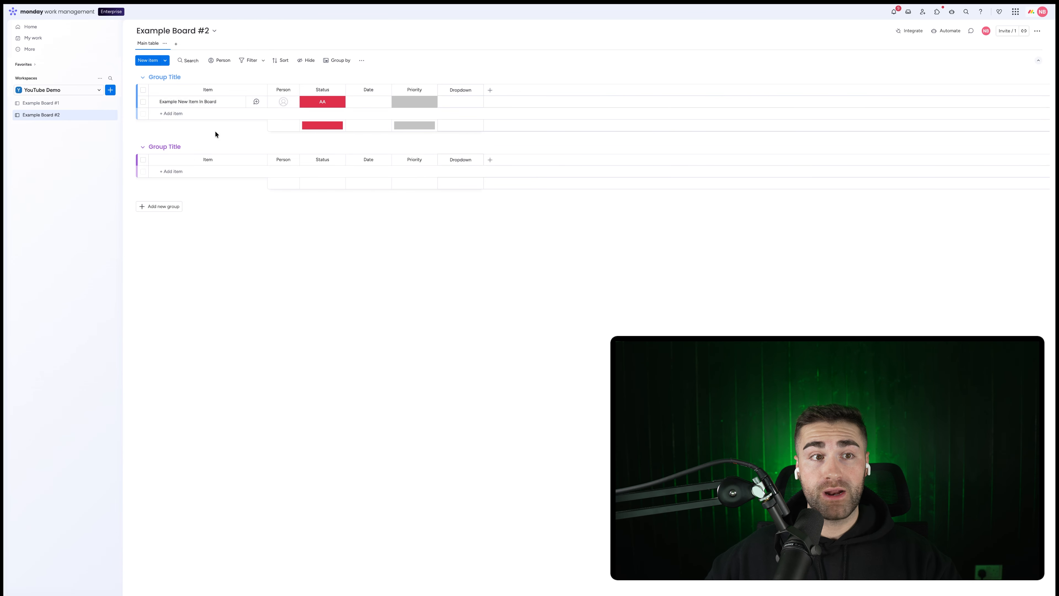
# Step: Reopen Example Board #1's button automation and set the created item's Priority to High and Dropdown to Example Option
pyautogui.click(72, 108)
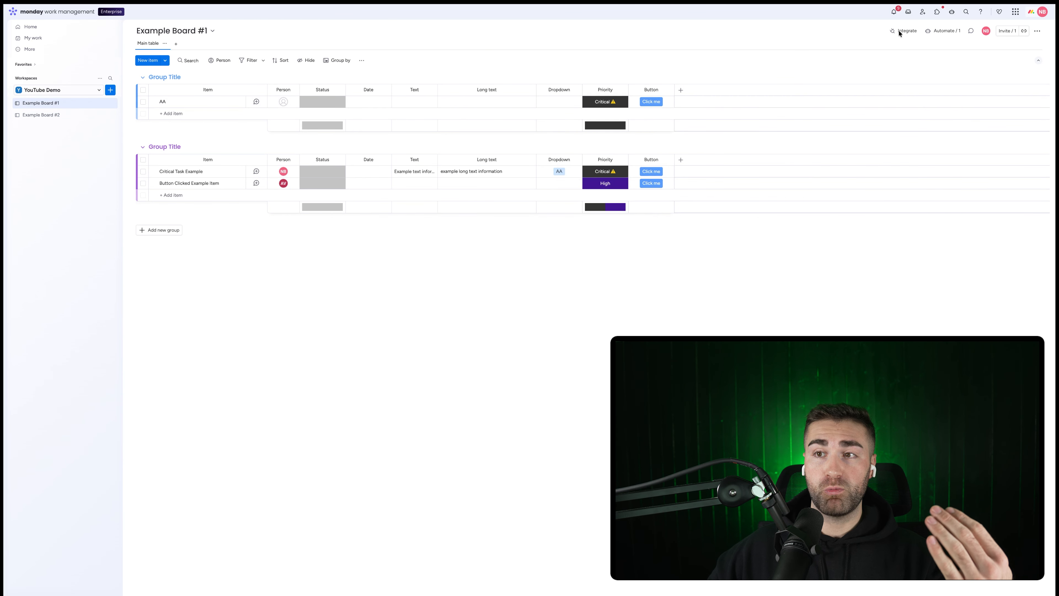
pyautogui.click(942, 31)
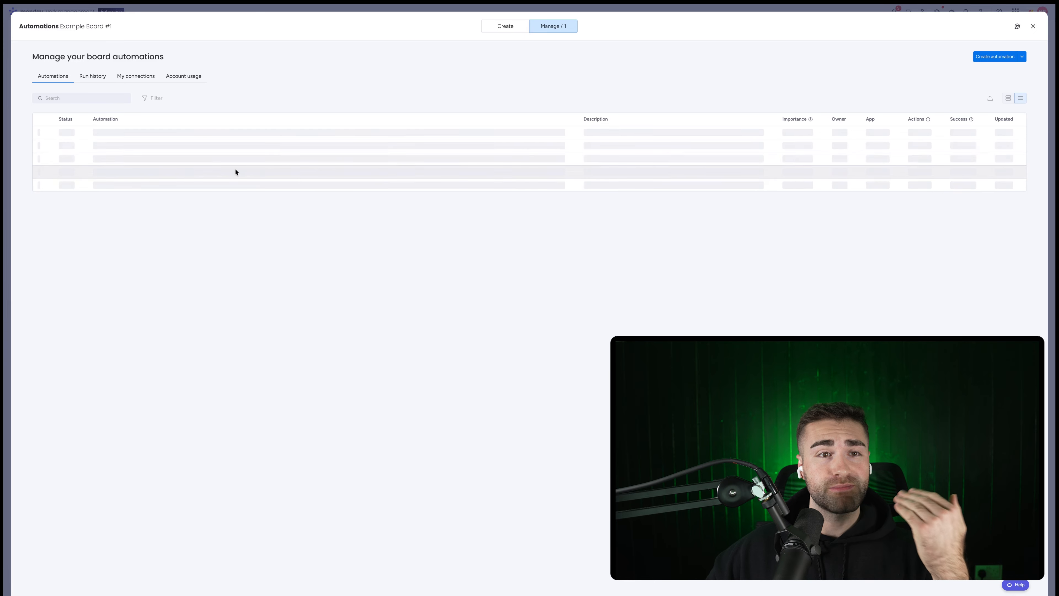
pyautogui.click(186, 138)
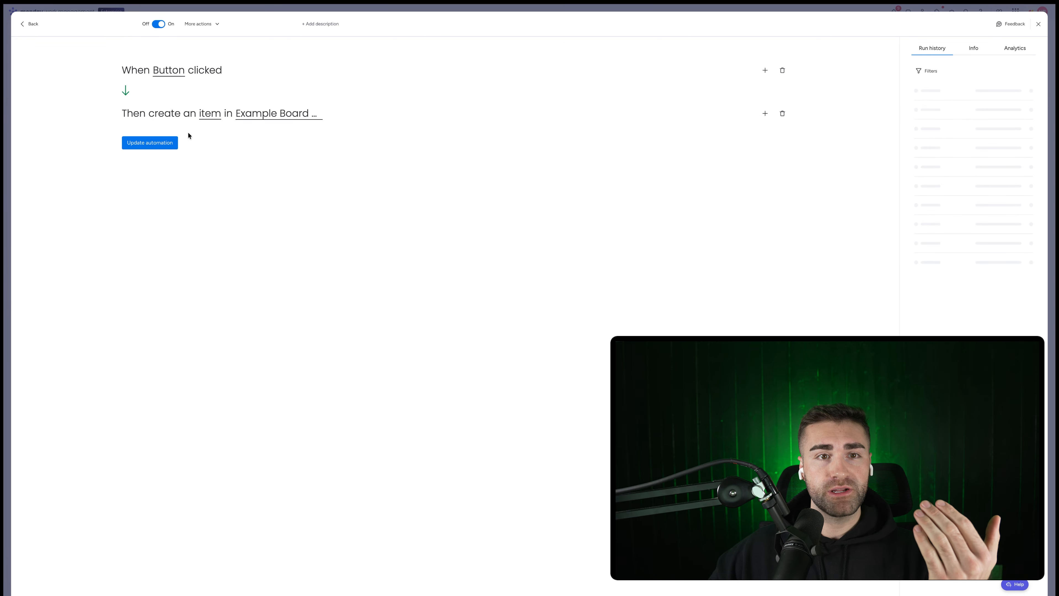
pyautogui.click(210, 113)
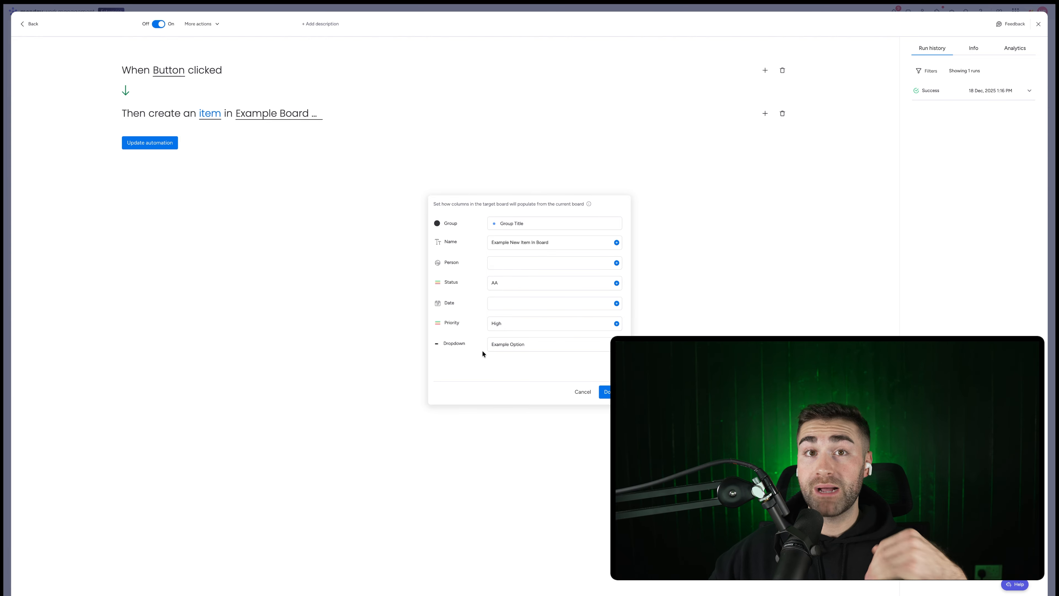
# Step: Replace the created item's Dropdown text with the source board's Dropdown column, confirm the mapping and update the automation
pyautogui.click(513, 345)
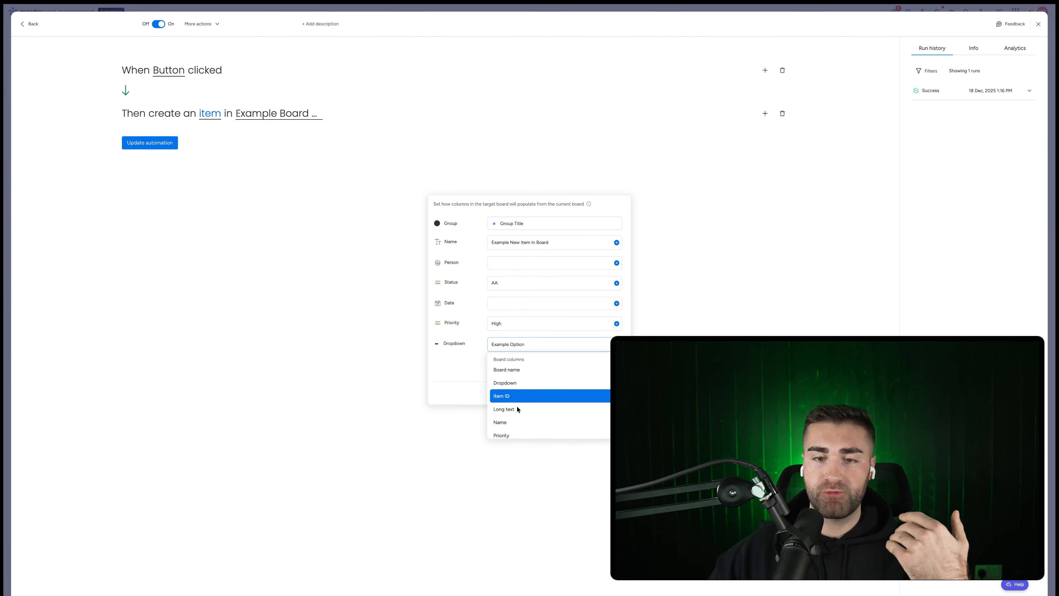
pyautogui.click(555, 351)
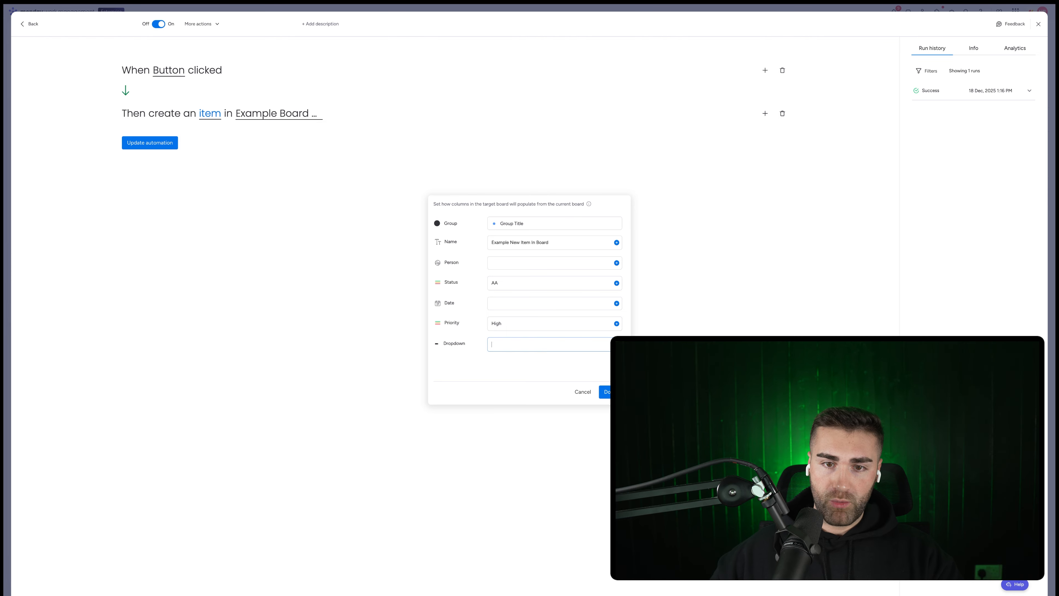
pyautogui.click(617, 344)
pyautogui.scroll(-2, 577, 391)
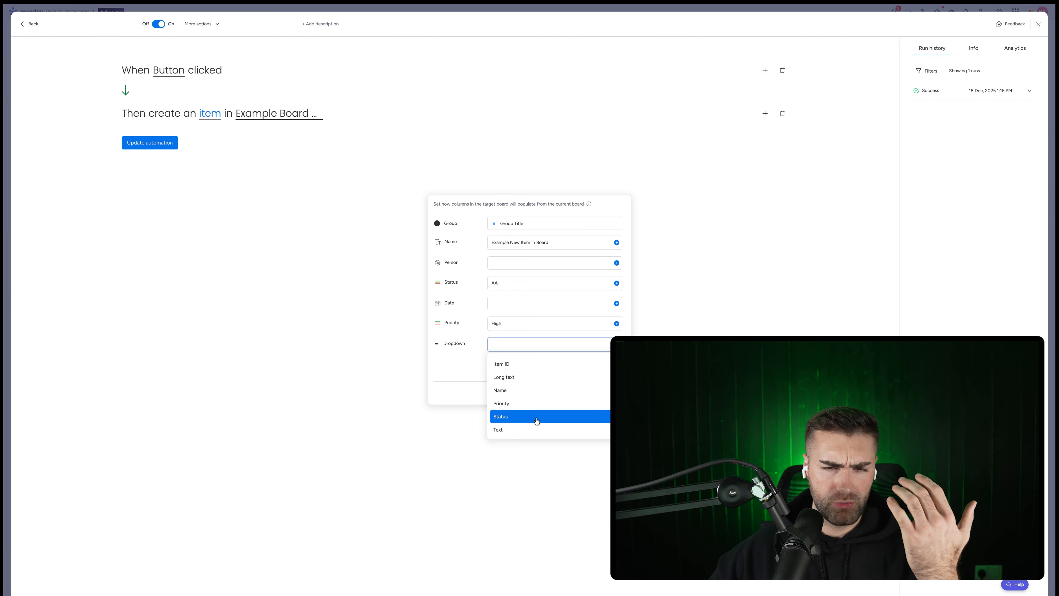
pyautogui.scroll(2, 535, 419)
pyautogui.click(520, 384)
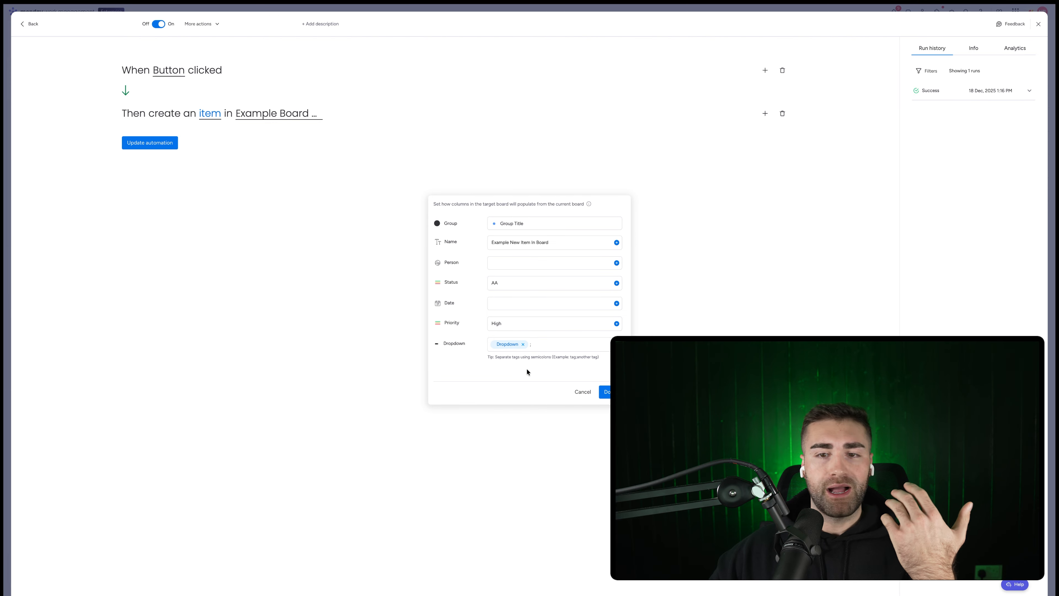
pyautogui.click(613, 392)
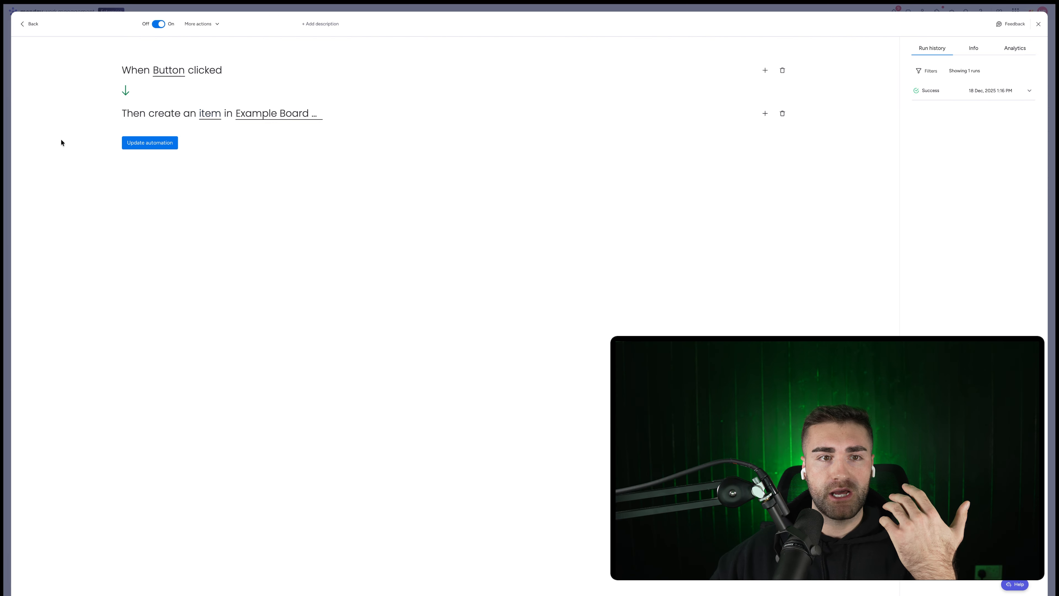
pyautogui.click(134, 145)
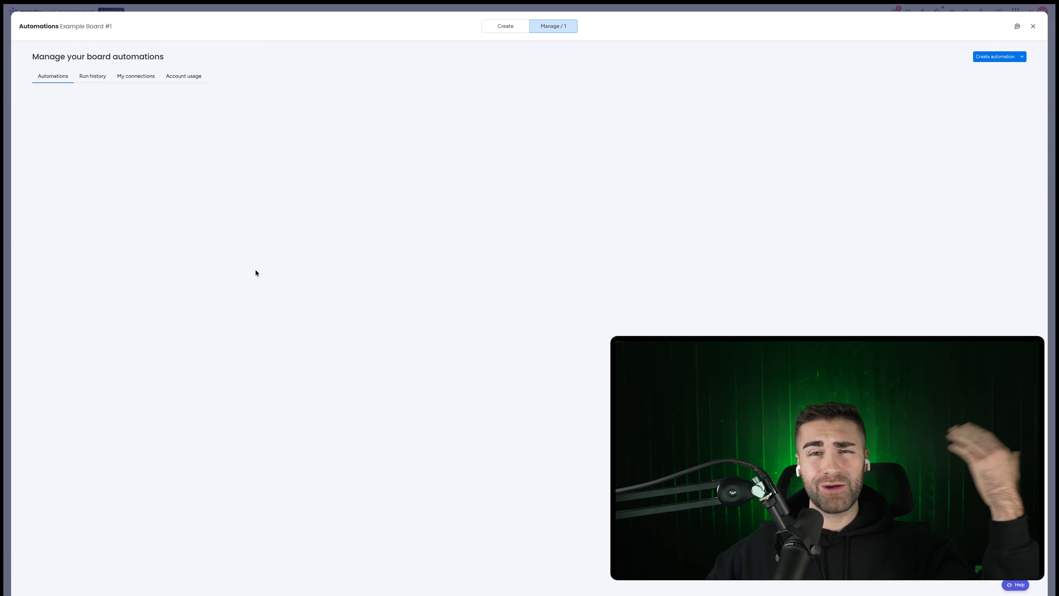
# Step: Leave the automations, trigger the AA item's button in Example Board #1 and check the new item in Example Board #2
pyautogui.press('Escape')
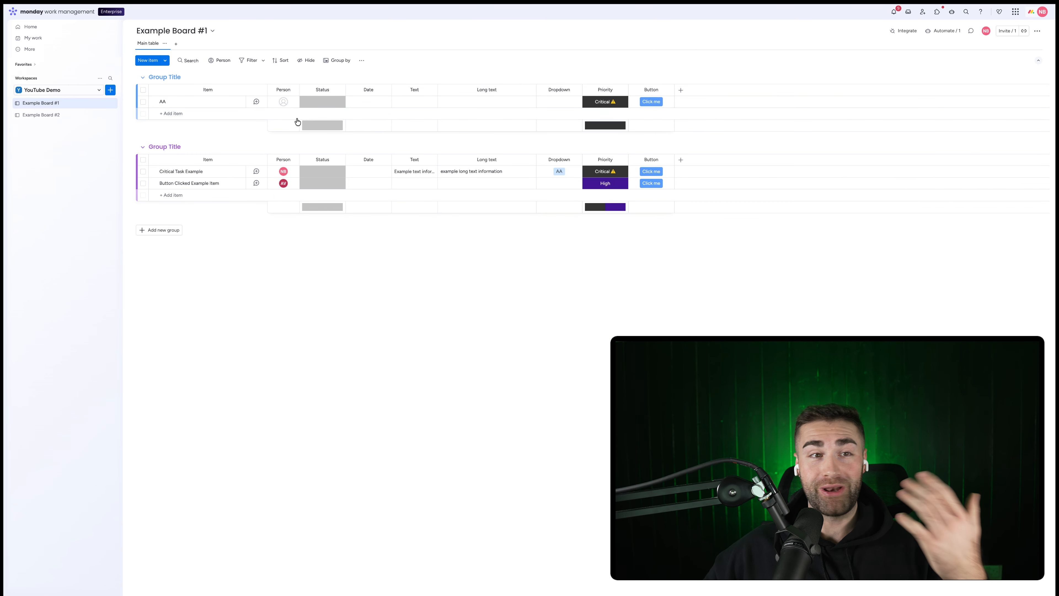
pyautogui.click(80, 118)
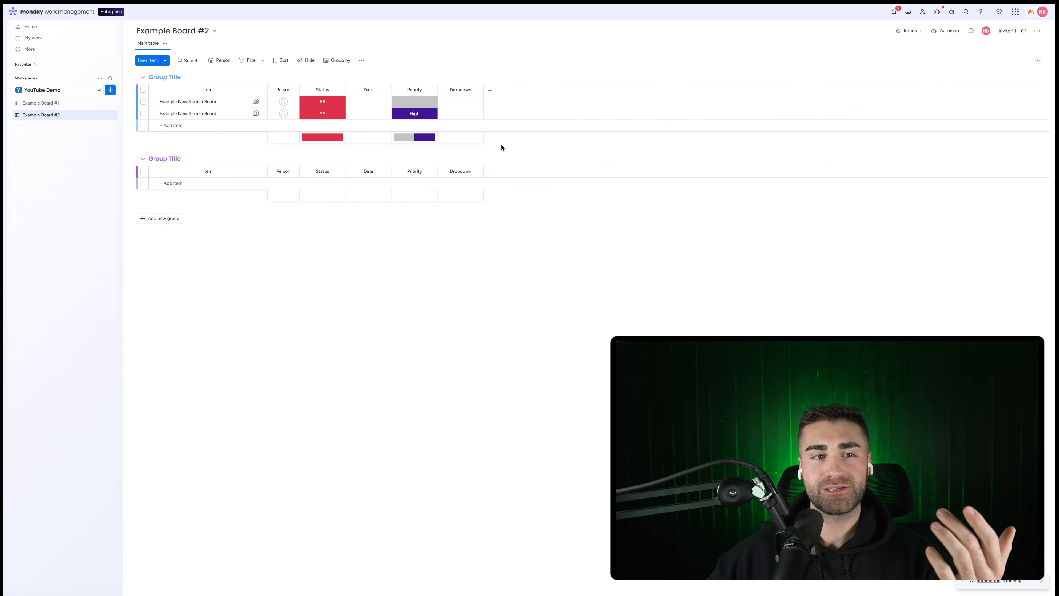
# Step: Return to Example Board #1 and set the AA item's Dropdown to the AA label
pyautogui.click(46, 103)
pyautogui.click(559, 102)
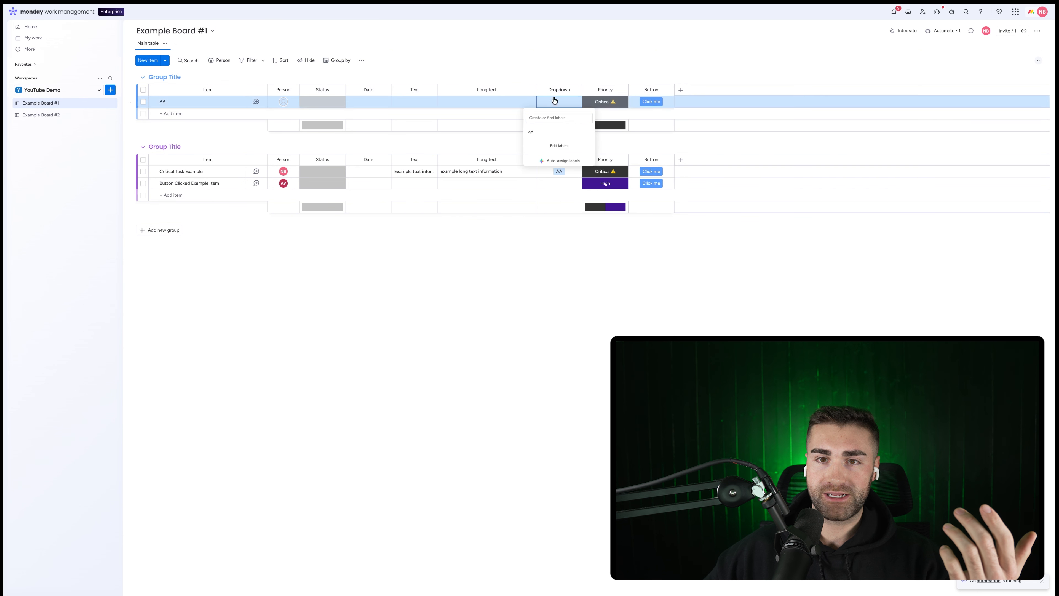
pyautogui.click(533, 138)
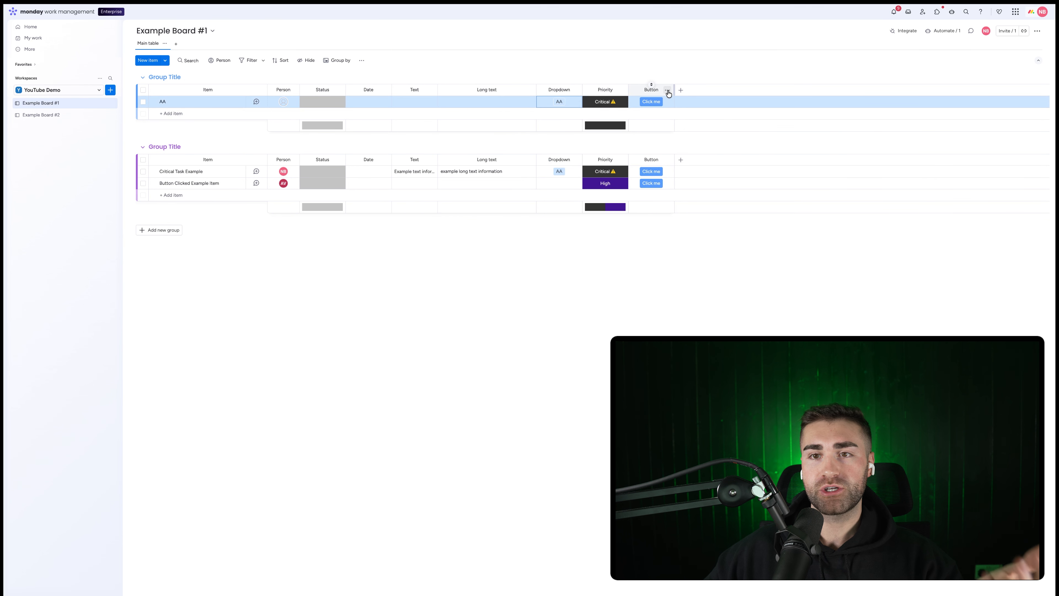
# Step: Review the Button column's customization settings, including its linked automation, and close them
pyautogui.click(667, 90)
pyautogui.moveTo(697, 111)
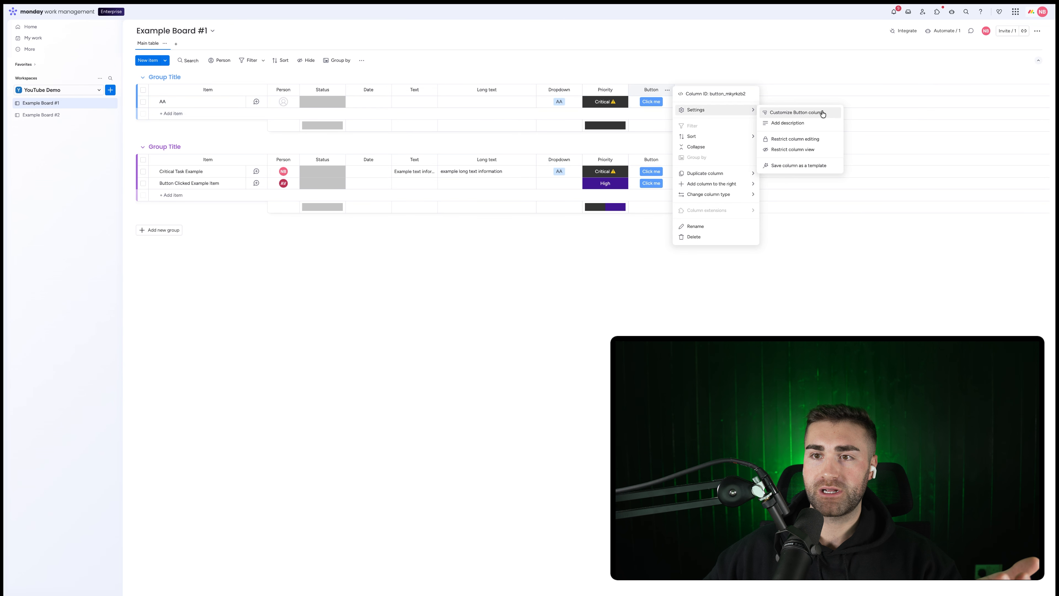
pyautogui.click(797, 113)
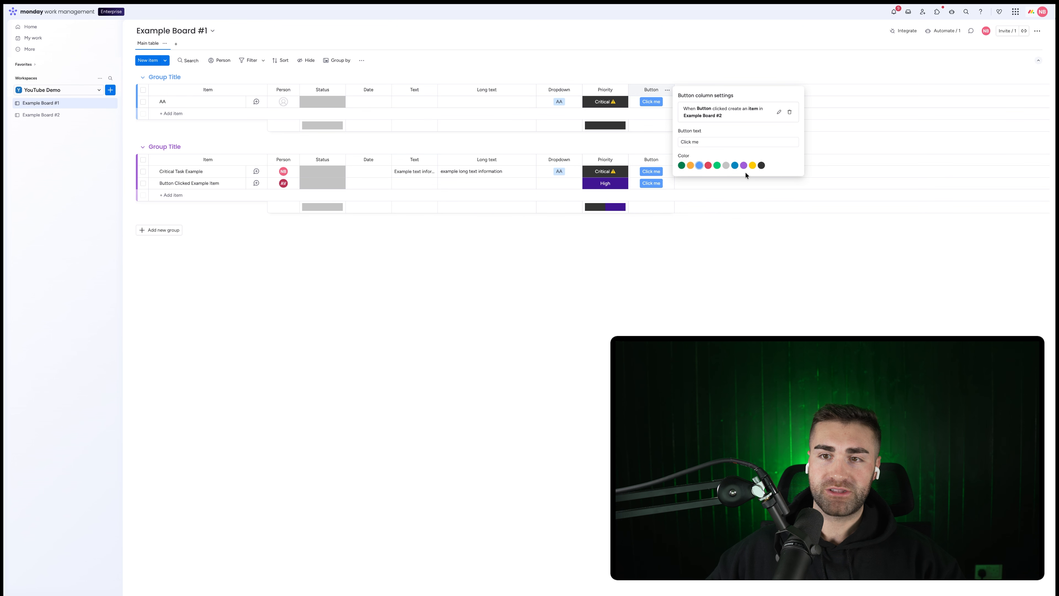
pyautogui.click(693, 191)
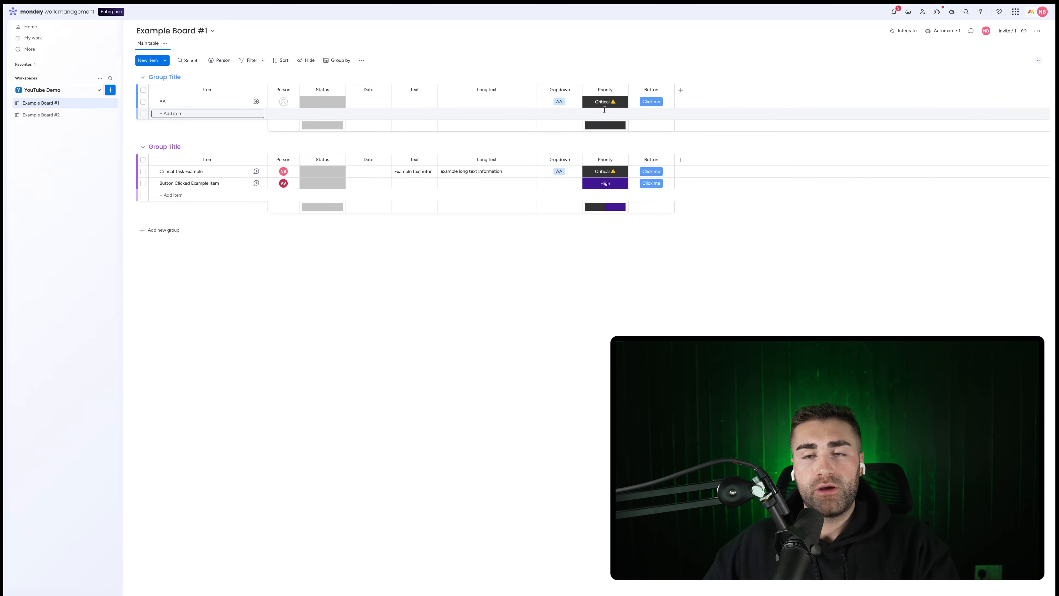
# Step: Start a new automation on Example Board #1 that triggers when Priority changes to Critical
pyautogui.click(948, 35)
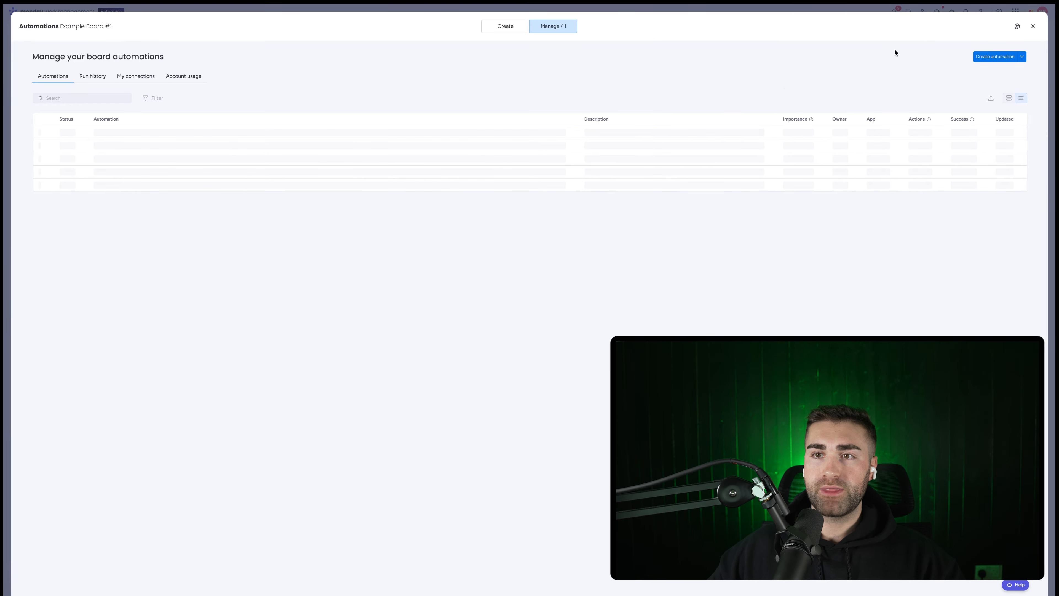
pyautogui.click(996, 56)
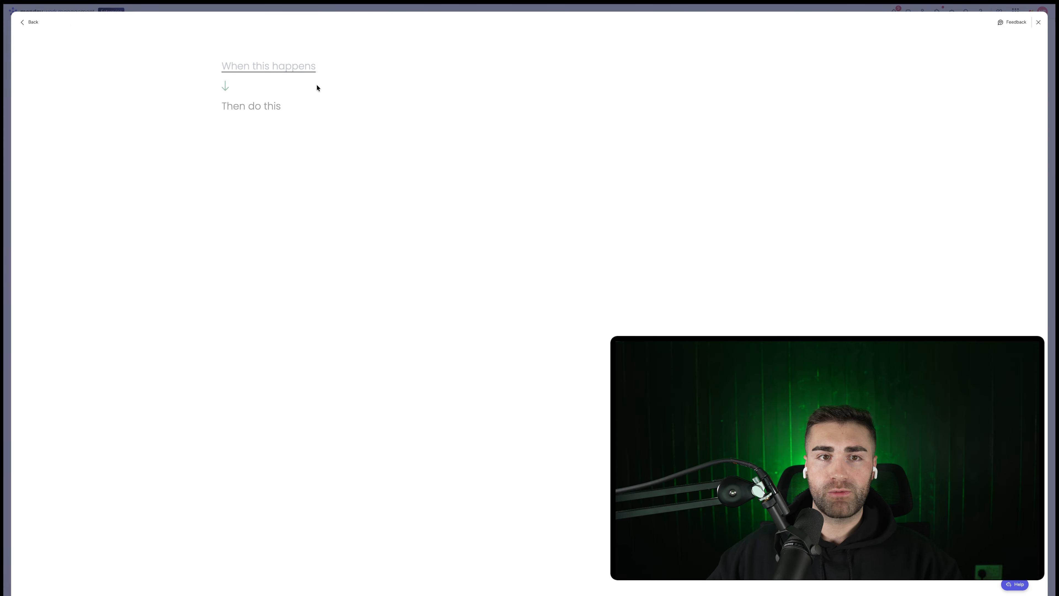
pyautogui.click(229, 70)
pyautogui.click(254, 98)
pyautogui.click(268, 67)
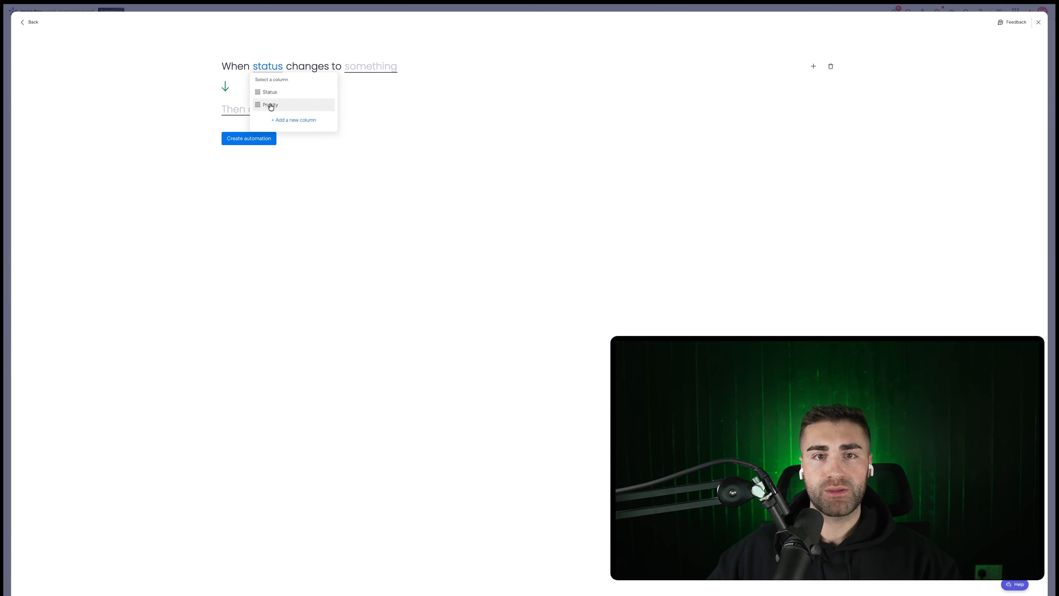
pyautogui.click(271, 107)
pyautogui.click(370, 67)
pyautogui.click(367, 86)
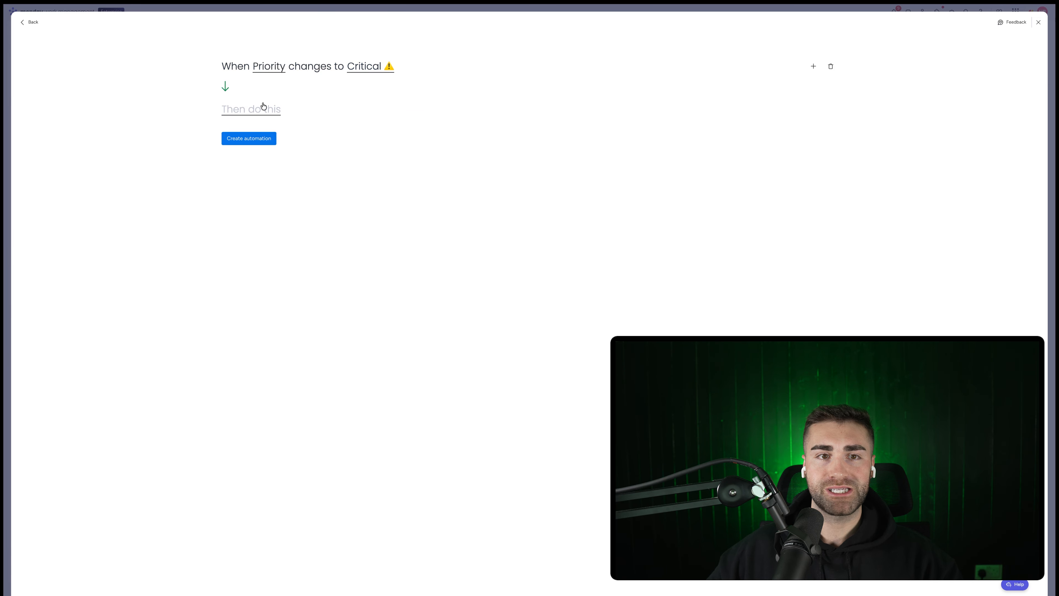
# Step: Add the create item in board action and choose Example Board #2 as its target
pyautogui.click(262, 108)
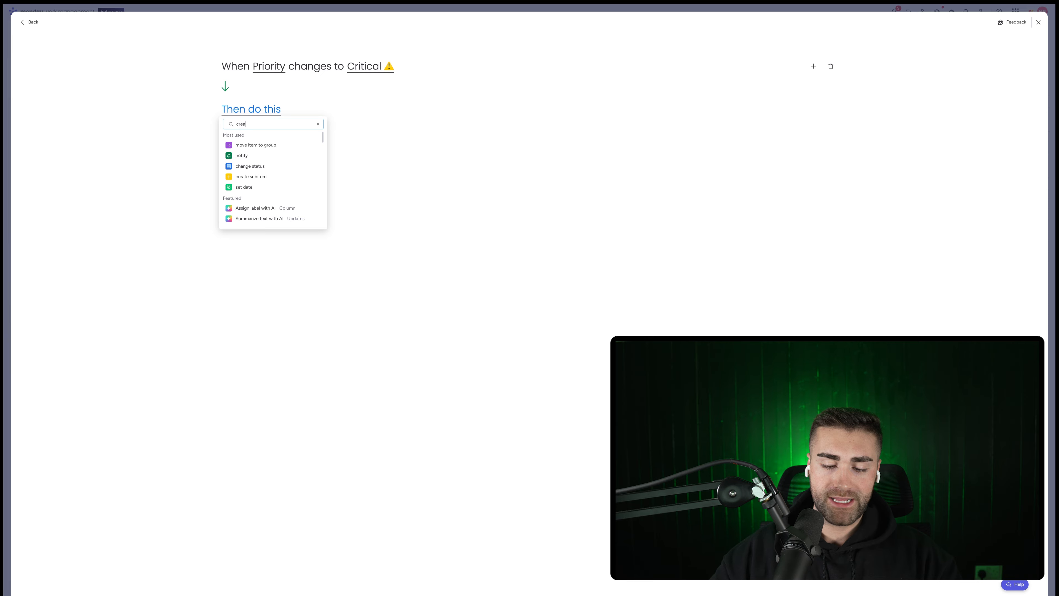
pyautogui.write('create iten')
pyautogui.press('BackSpace')
pyautogui.write('m in')
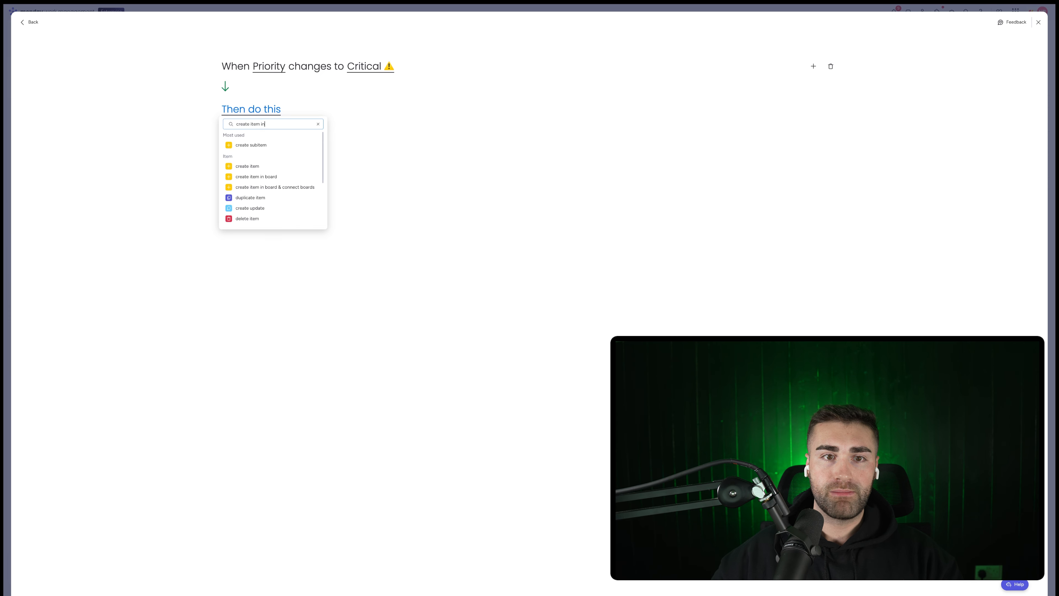
pyautogui.click(292, 145)
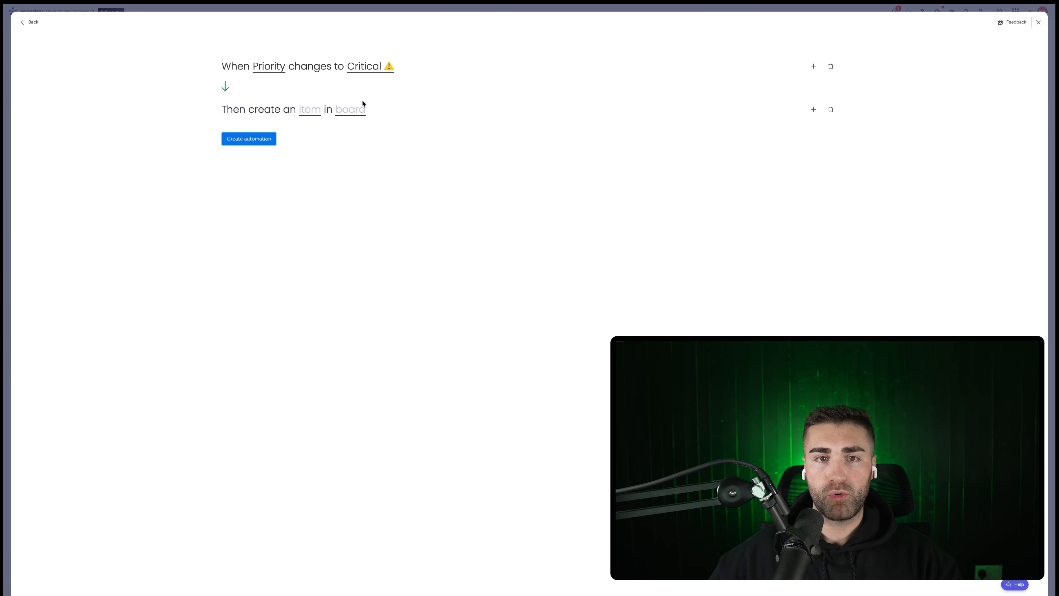
pyautogui.click(359, 109)
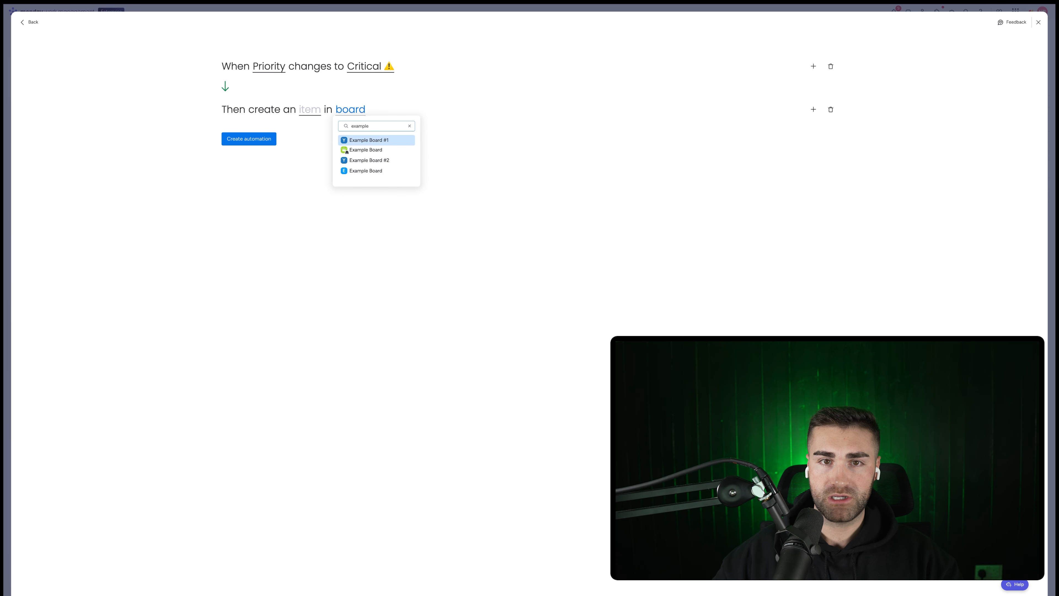
pyautogui.click(369, 160)
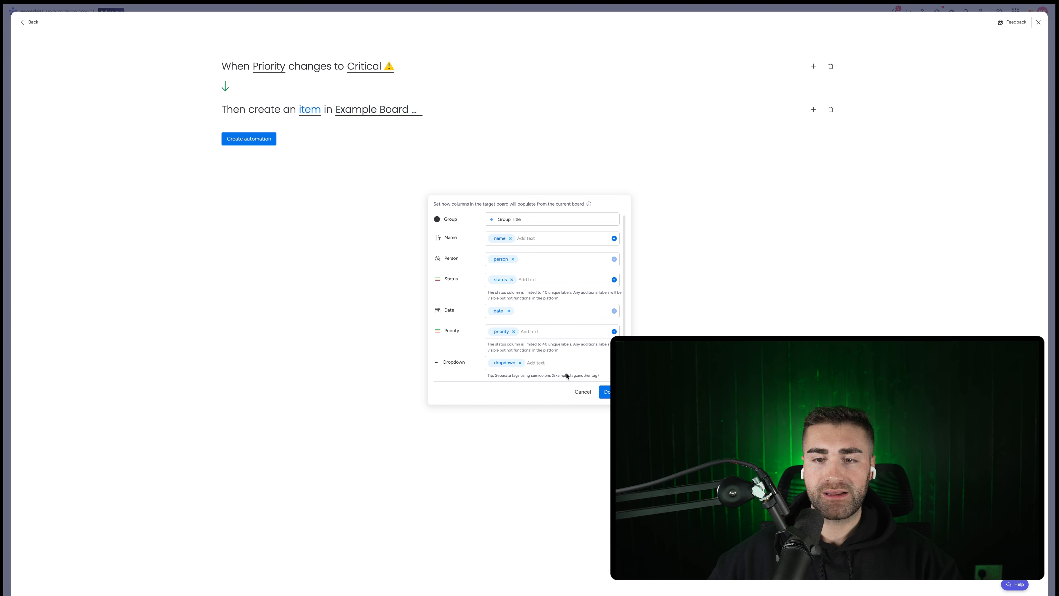
# Step: Create the Critical-priority automation with the mapped columns and return to Example Board #1
pyautogui.click(279, 161)
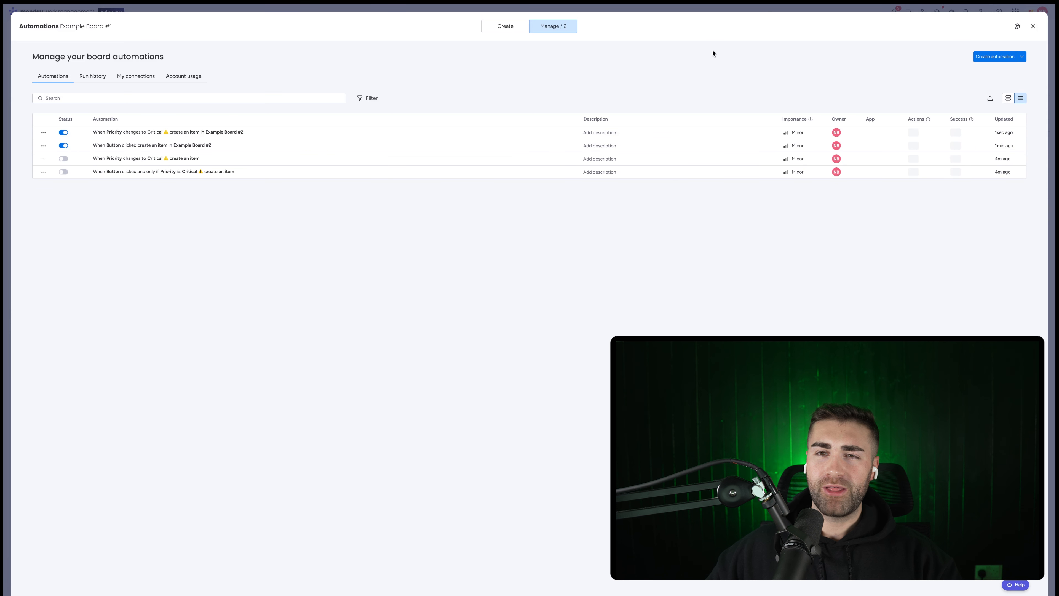
pyautogui.press('Escape')
# Step: Test the automation by setting the AA item's Priority to High and then back to Critical
pyautogui.click(606, 102)
pyautogui.click(607, 136)
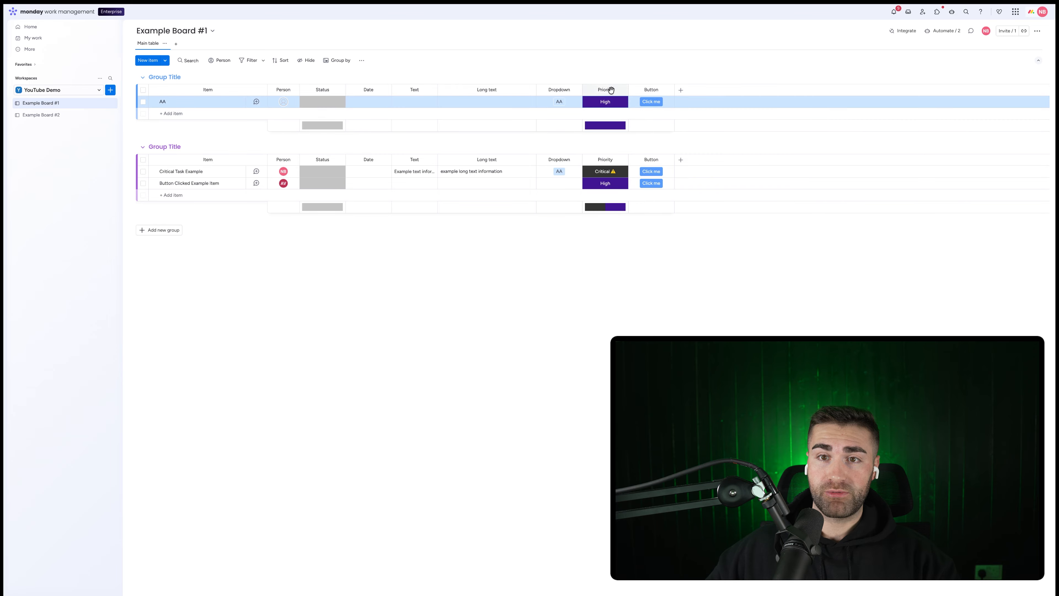
pyautogui.click(606, 102)
pyautogui.click(605, 122)
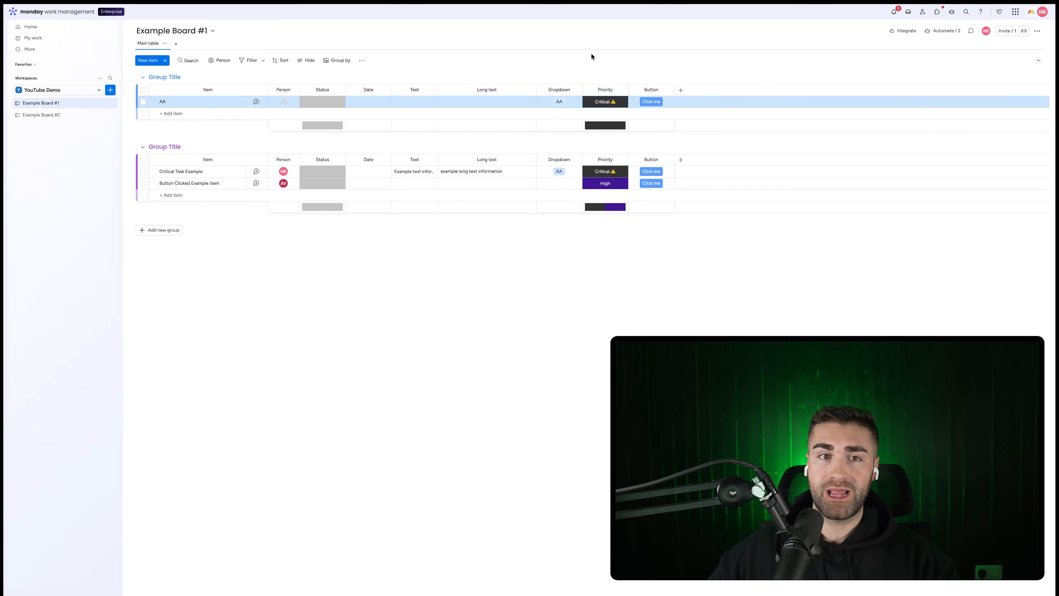
# Step: Compare the items in Example Board #2 with the AA item in Example Board #1
pyautogui.click(38, 114)
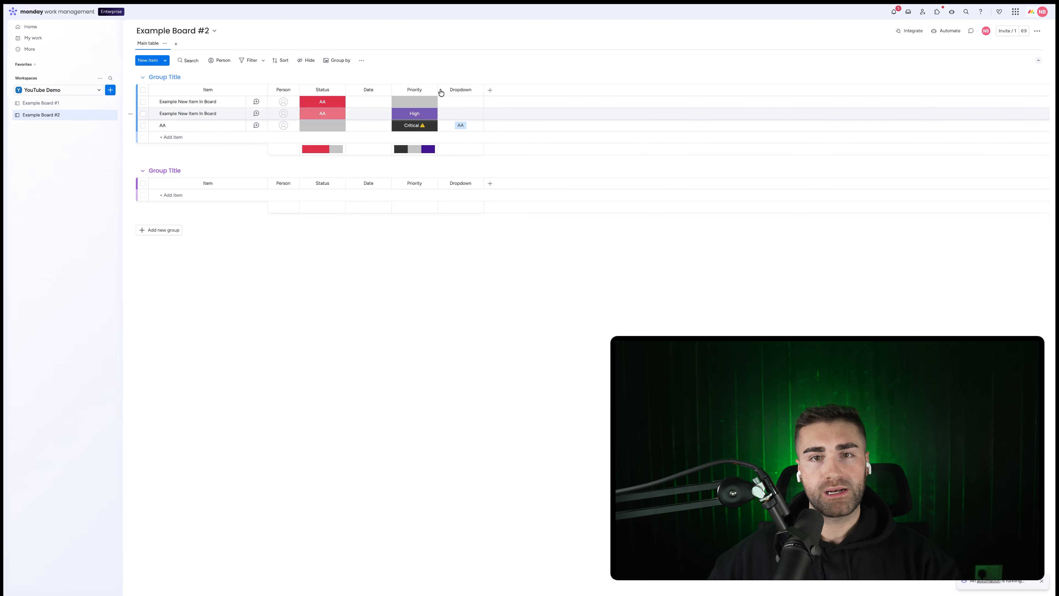
pyautogui.click(53, 104)
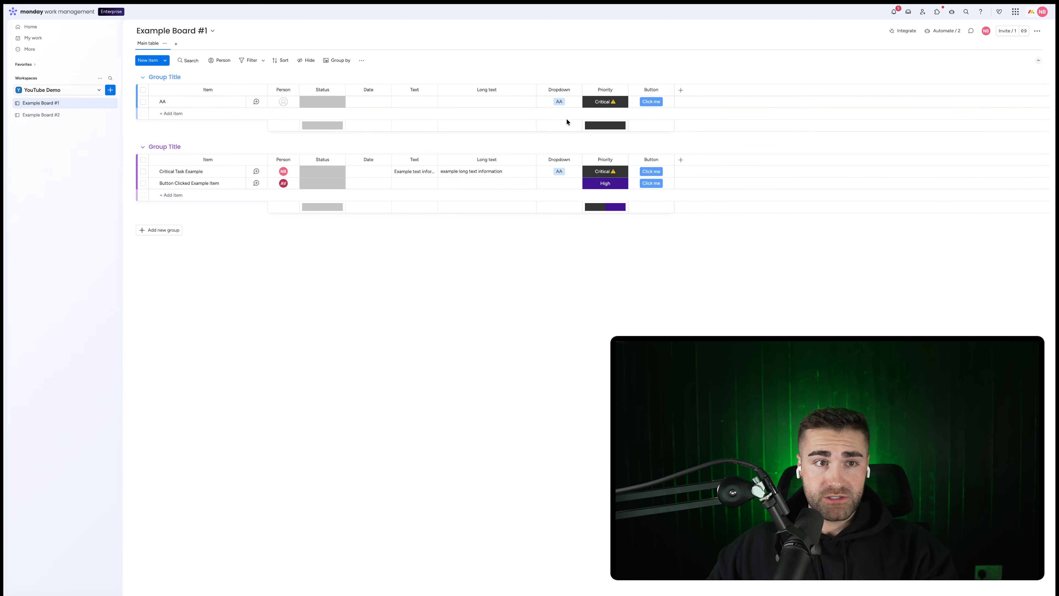
pyautogui.click(40, 116)
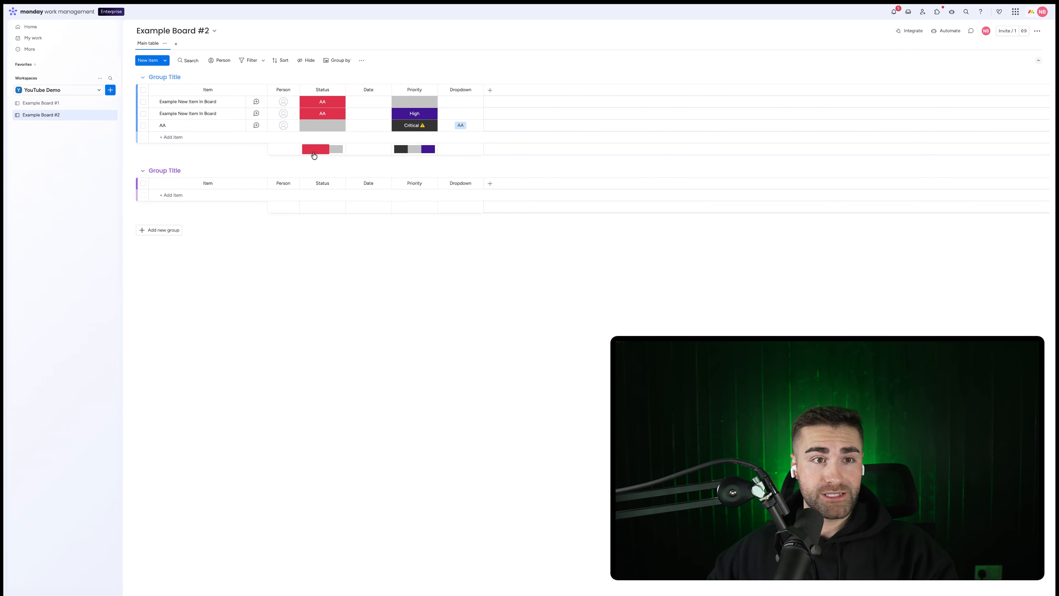
pyautogui.click(42, 105)
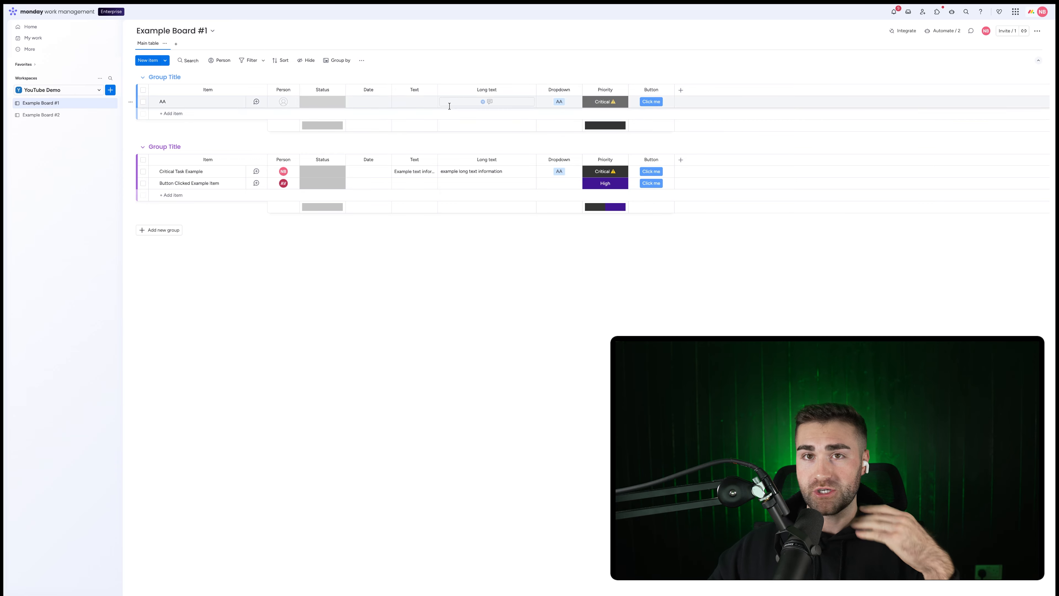
# Step: Add a connect boards column with a two-way connection to Example Board #2, skip the mirror column, and widen the new column
pyautogui.click(680, 90)
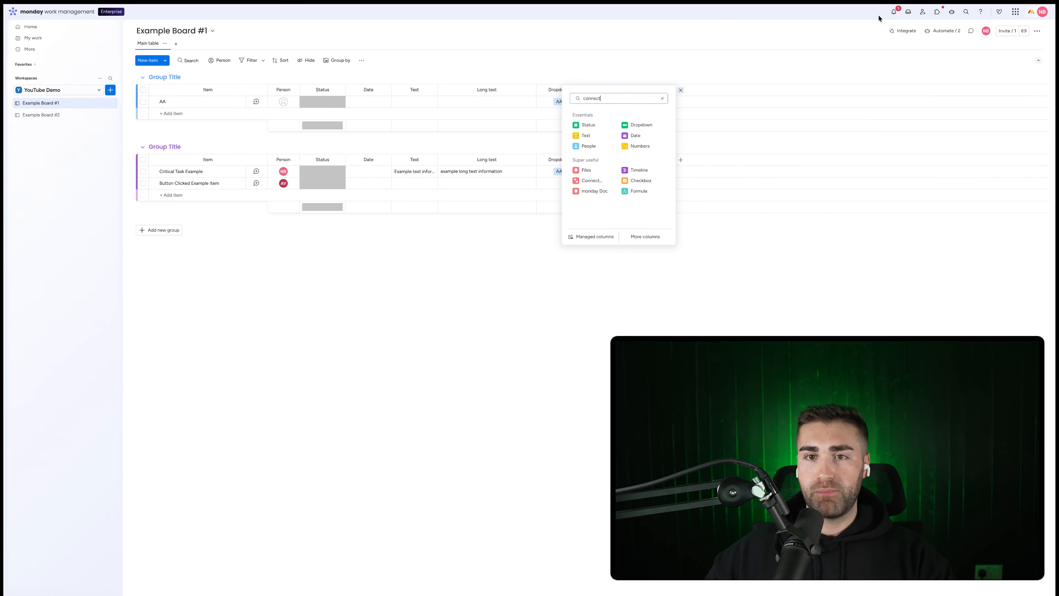
pyautogui.click(609, 125)
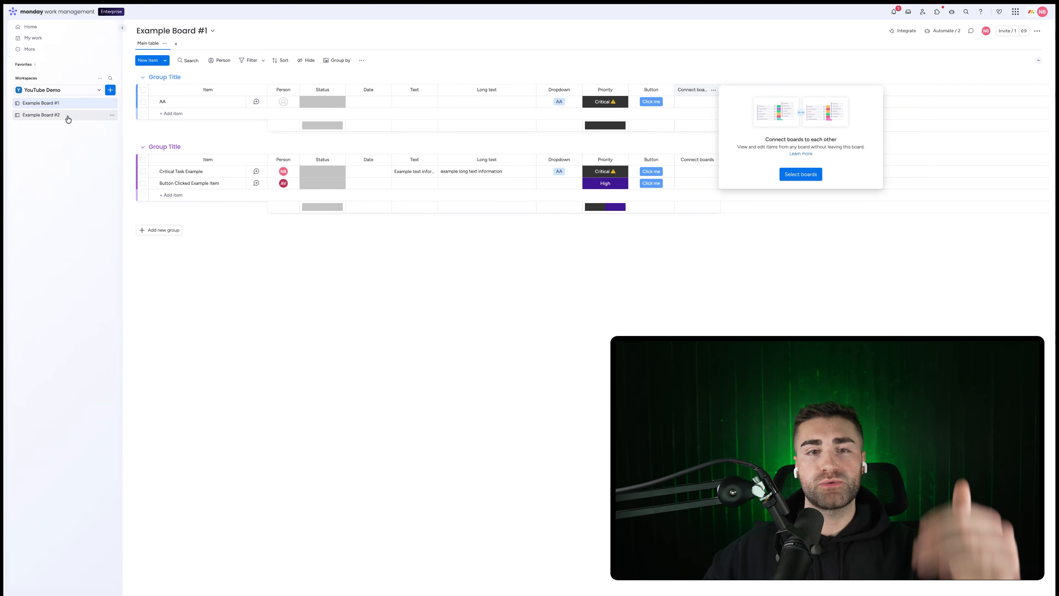
pyautogui.click(800, 175)
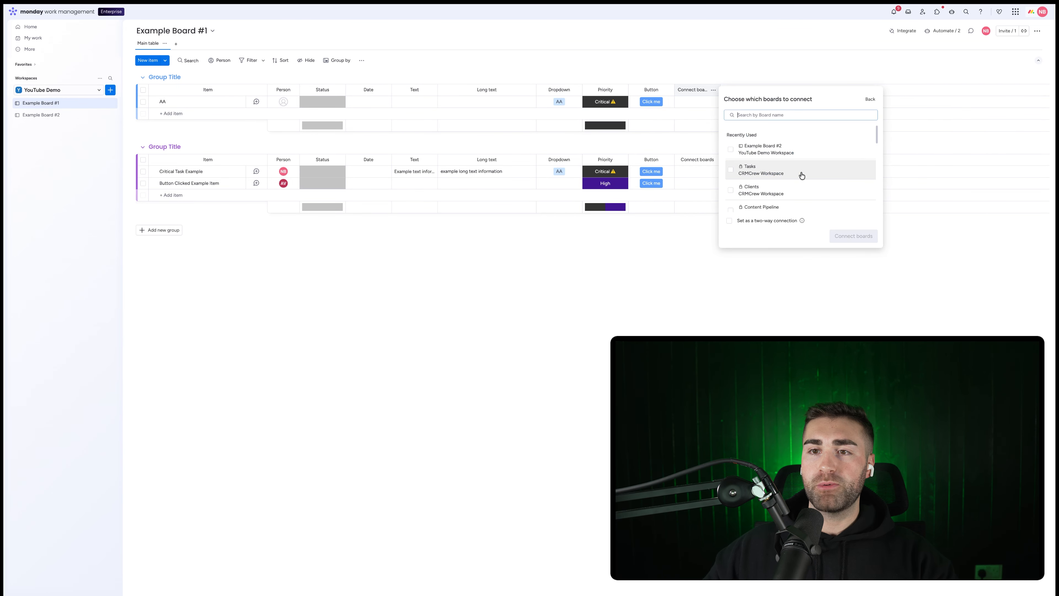
pyautogui.click(779, 148)
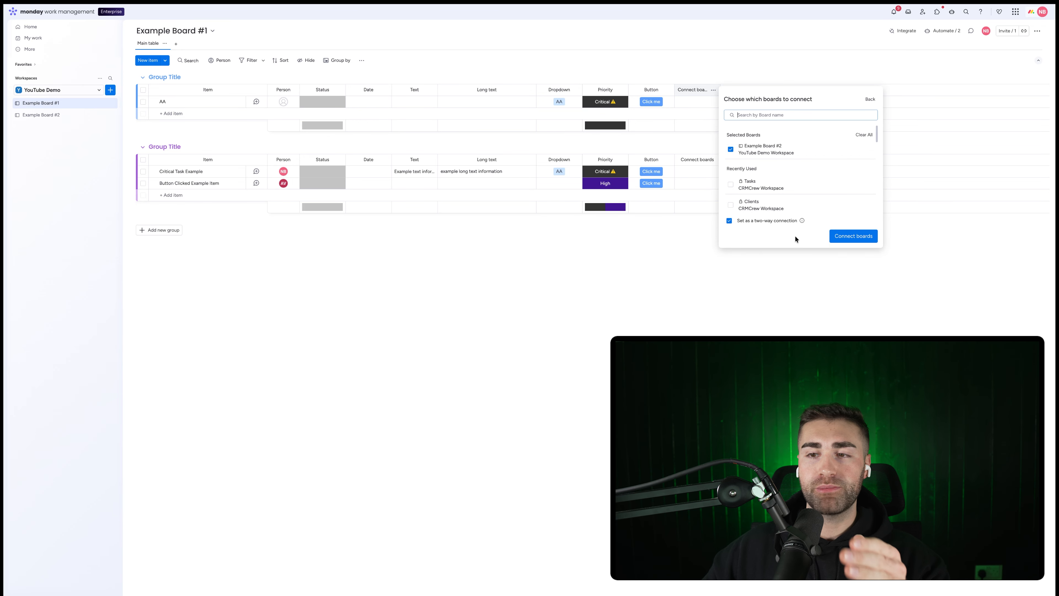
pyautogui.click(851, 239)
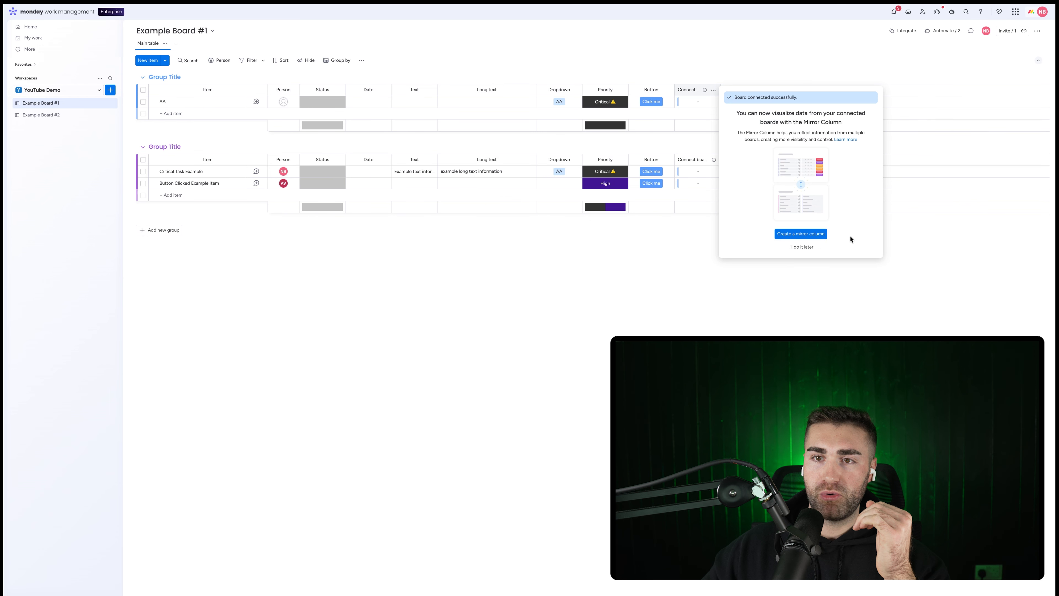
pyautogui.click(808, 247)
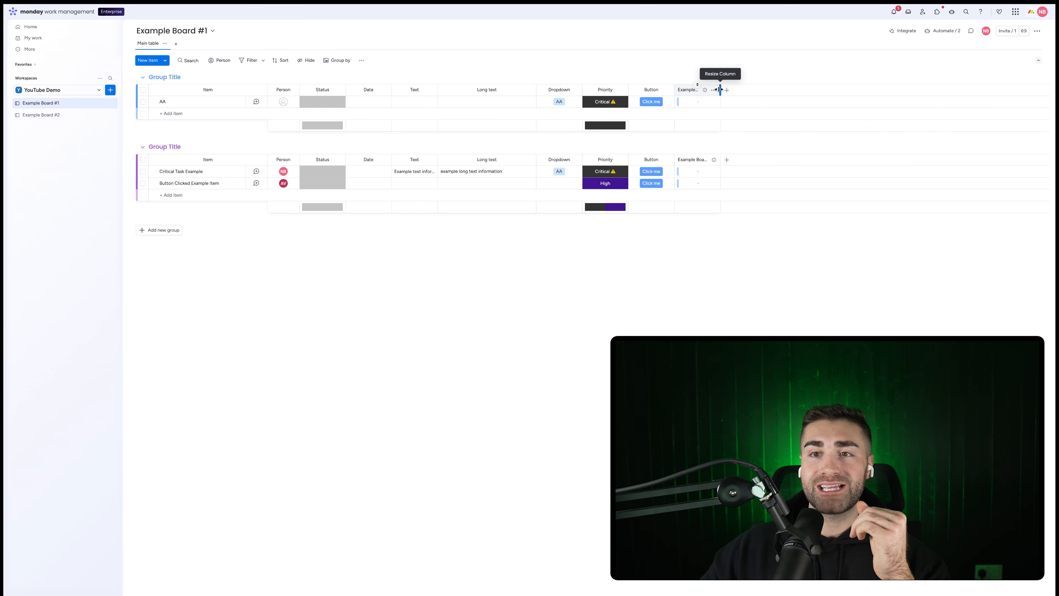
pyautogui.moveTo(720, 90); pyautogui.dragTo(750, 89)
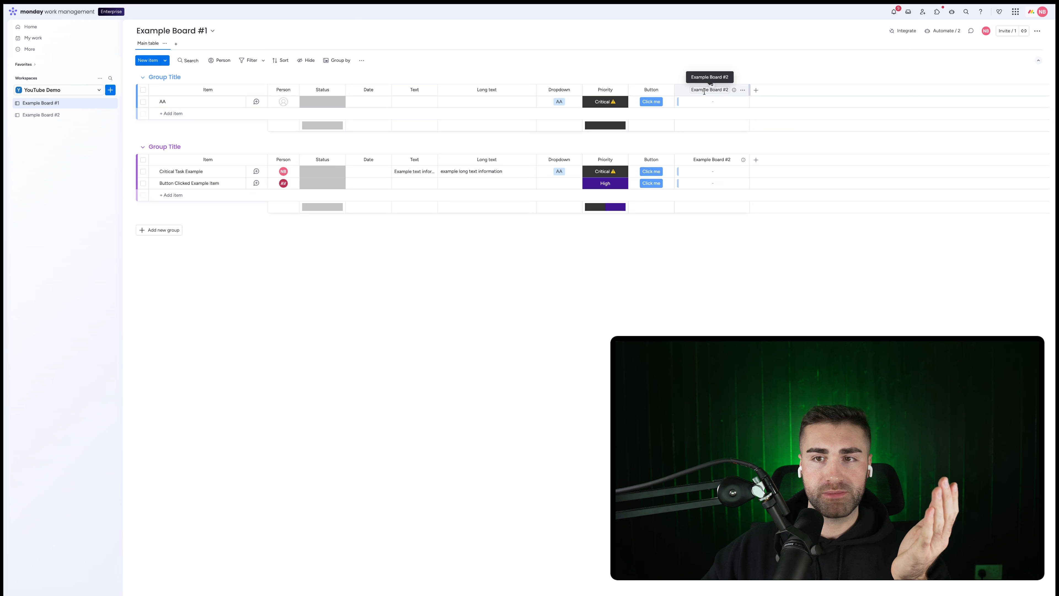
# Step: Connect an Example New Item In Board to the AA item, then remove that connection
pyautogui.click(683, 101)
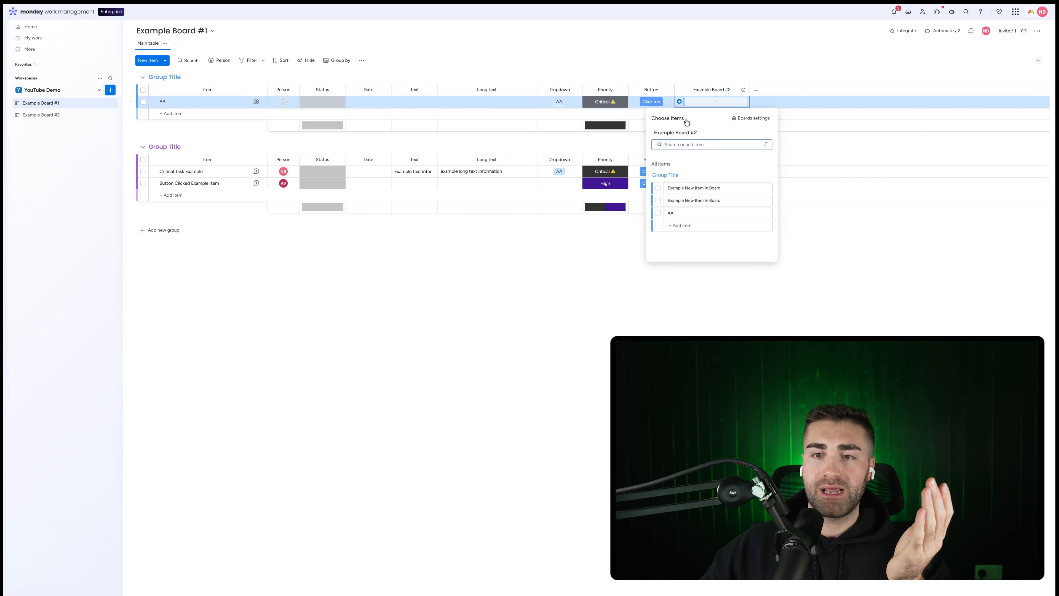
pyautogui.click(659, 200)
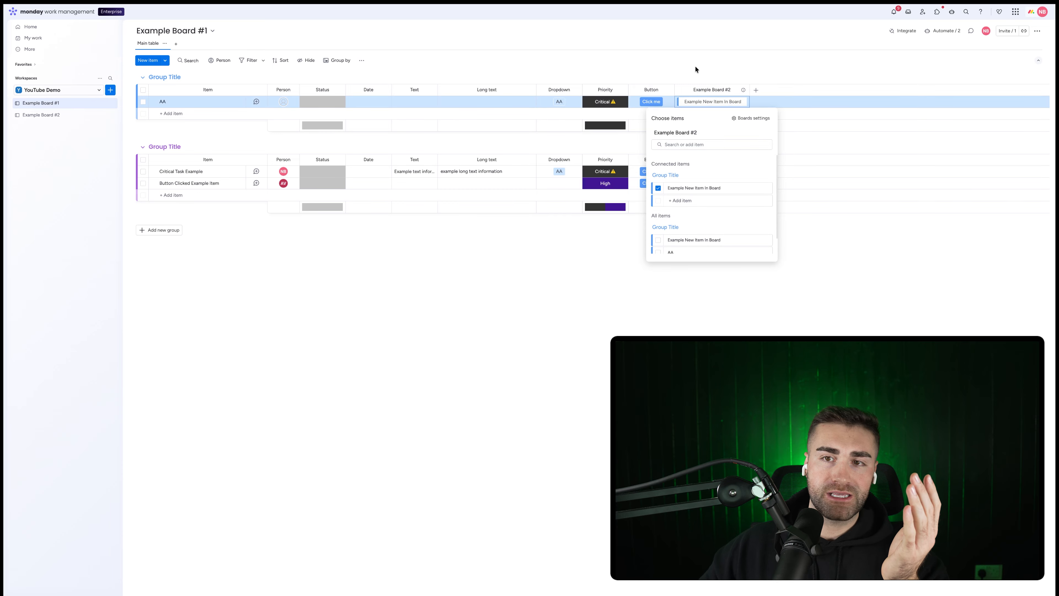
pyautogui.click(660, 189)
pyautogui.press('Escape')
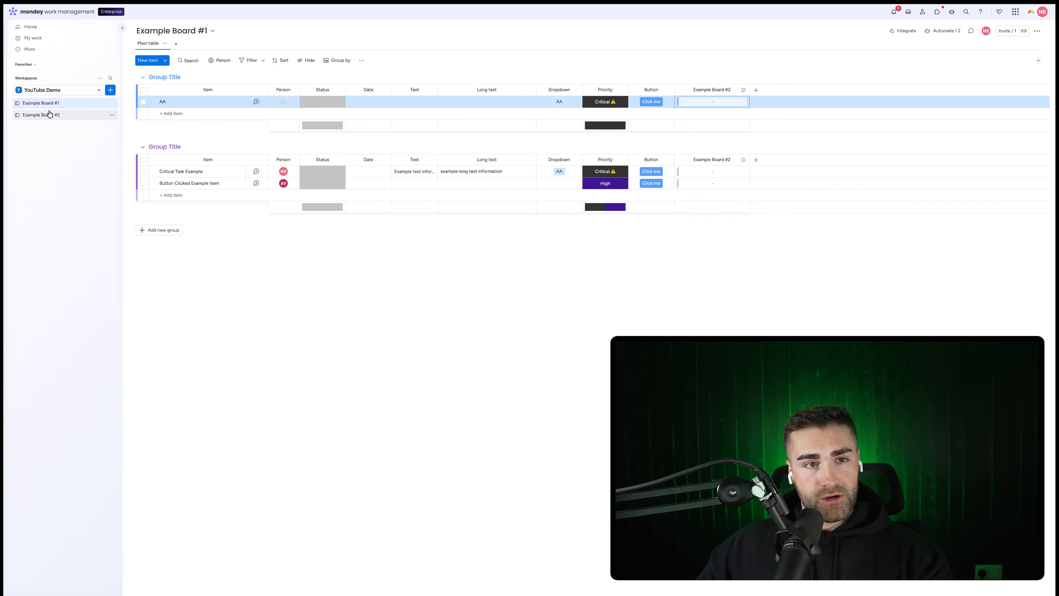
# Step: In Example Board #2, widen the linked board column and rename it Example Board #1
pyautogui.click(50, 114)
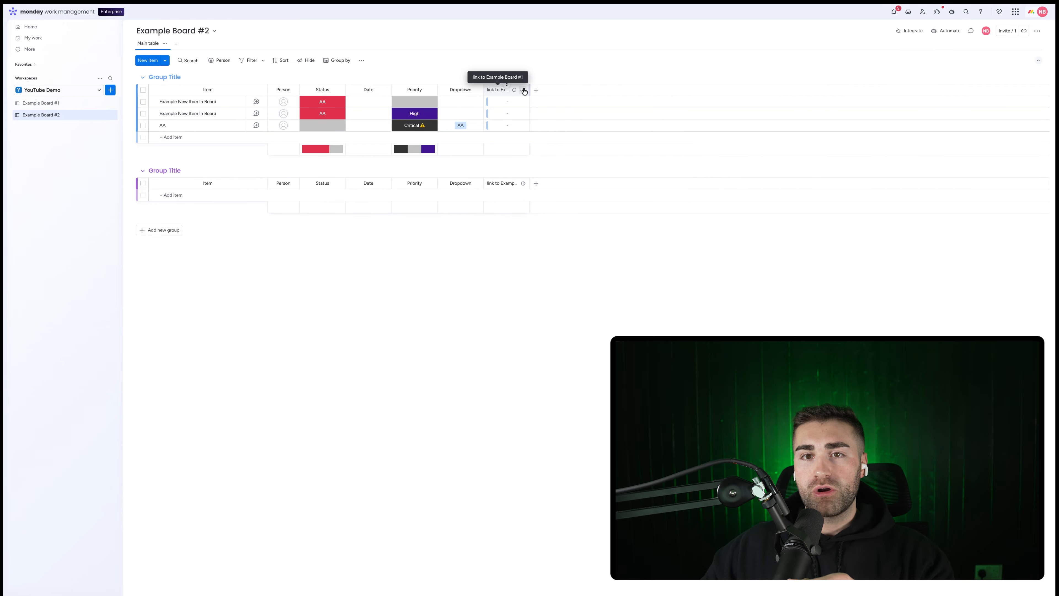
pyautogui.moveTo(530, 90); pyautogui.dragTo(556, 90)
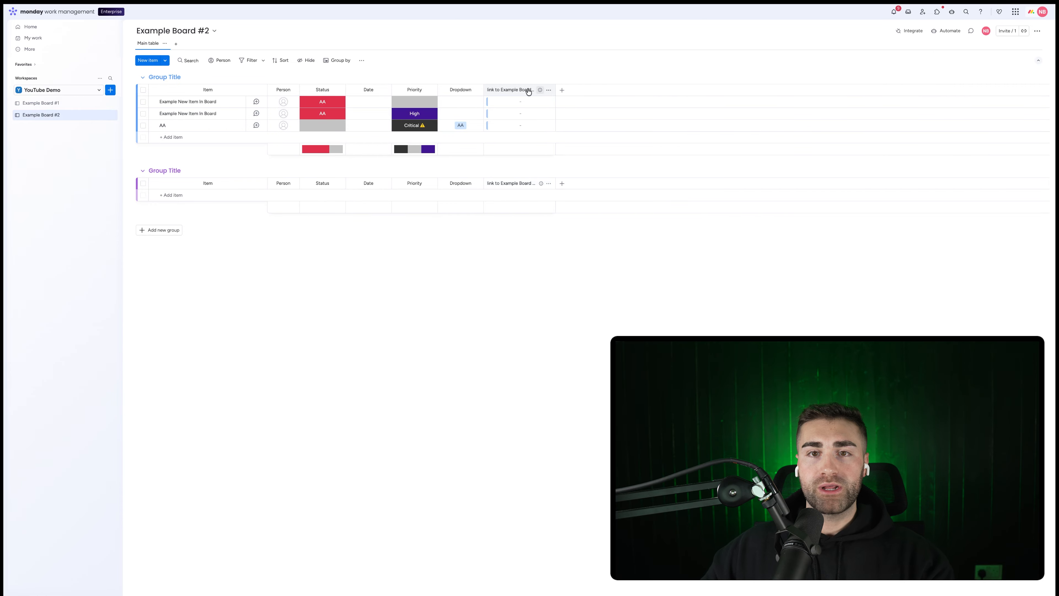
pyautogui.click(499, 89)
pyautogui.moveTo(501, 89); pyautogui.dragTo(487, 89)
pyautogui.press('BackSpace')
pyautogui.press('Return')
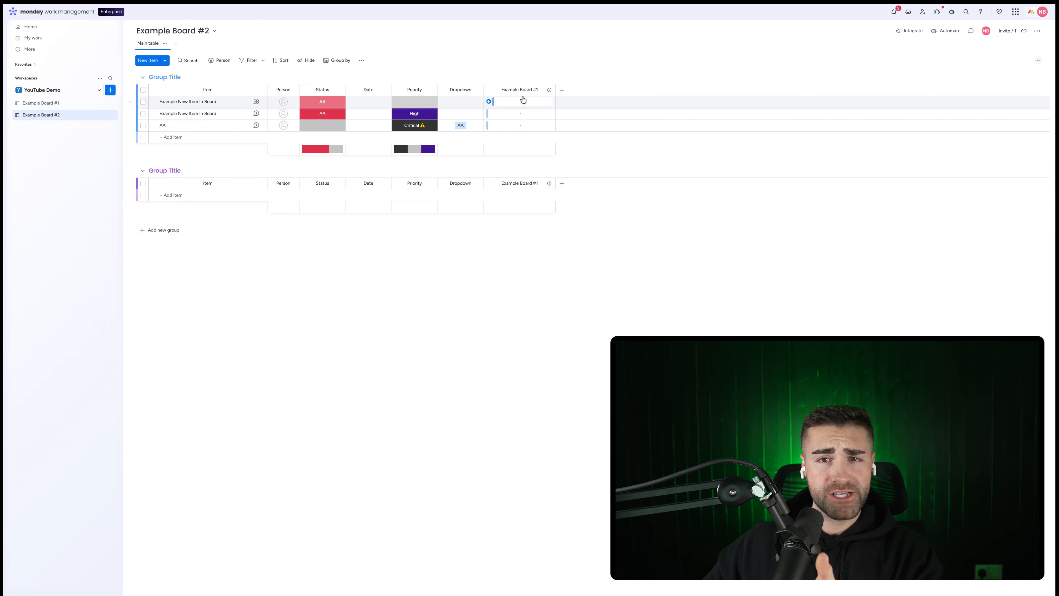
# Step: Start a new automation on Example Board #1 that triggers when the Button column is clicked
pyautogui.click(56, 108)
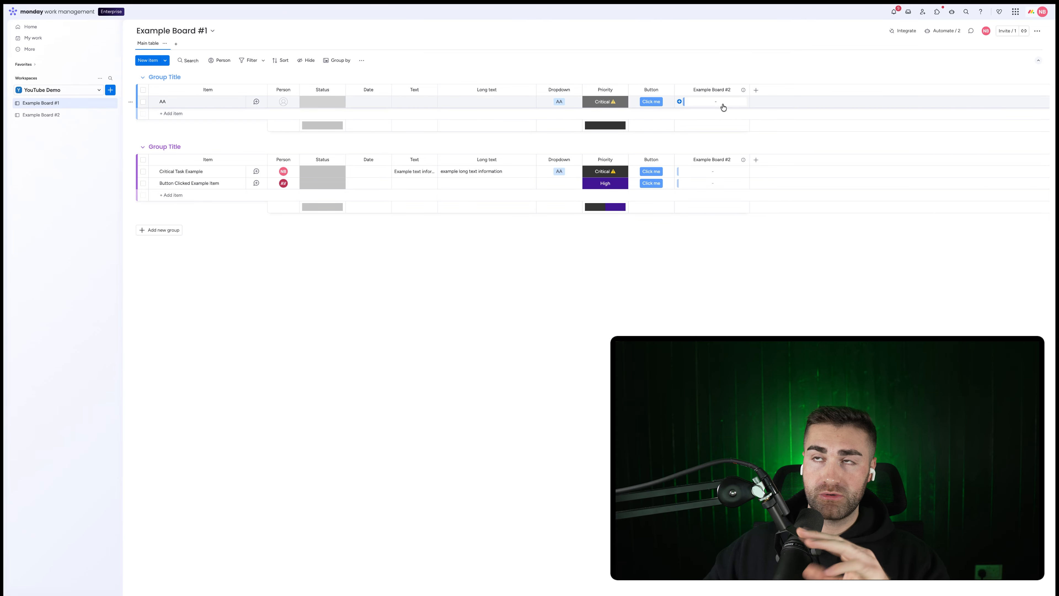
pyautogui.click(956, 32)
pyautogui.click(992, 60)
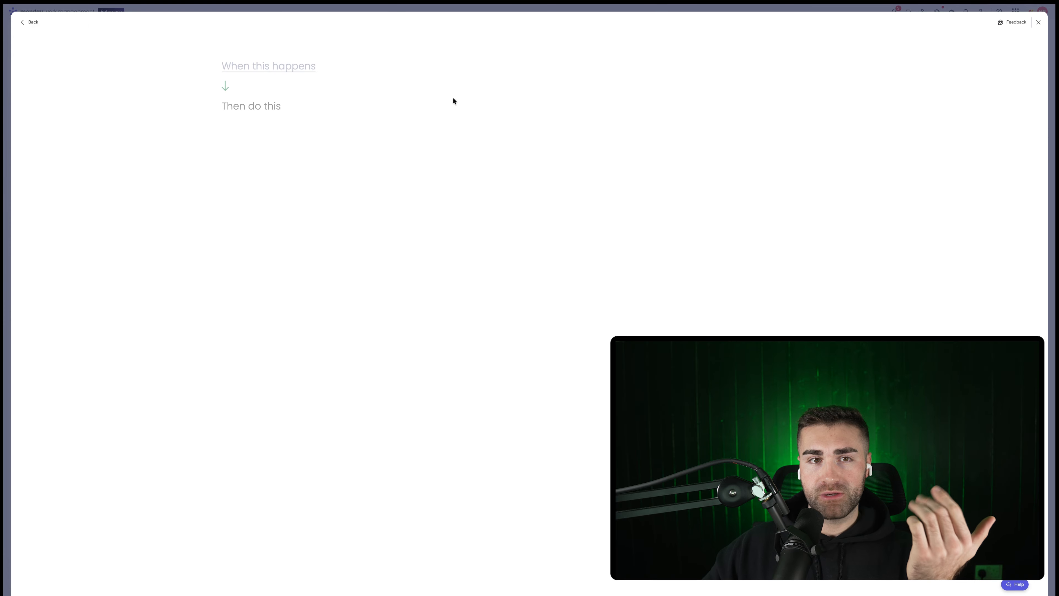
pyautogui.click(243, 67)
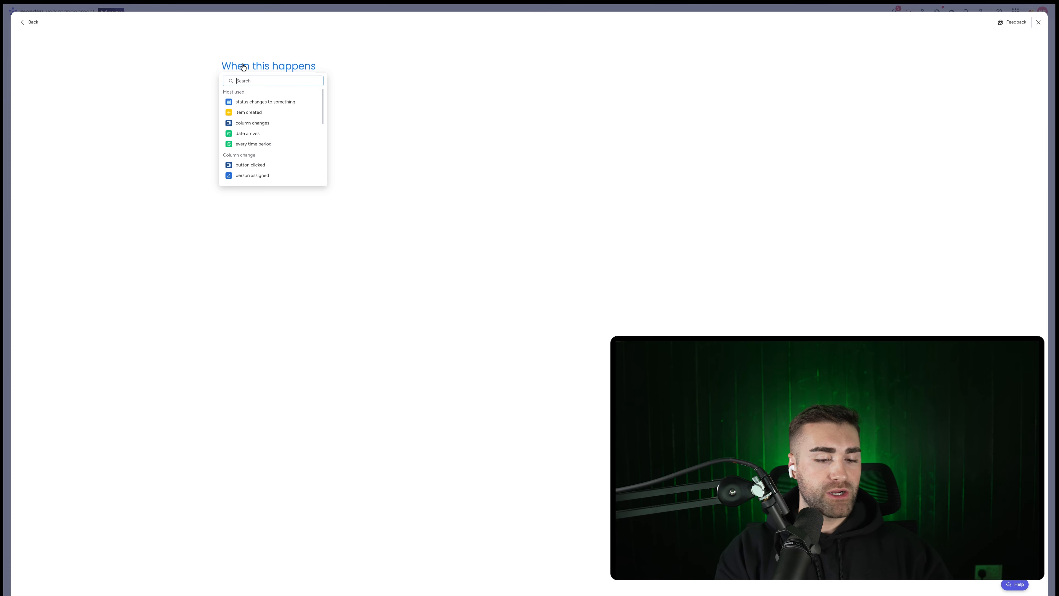
pyautogui.write('button')
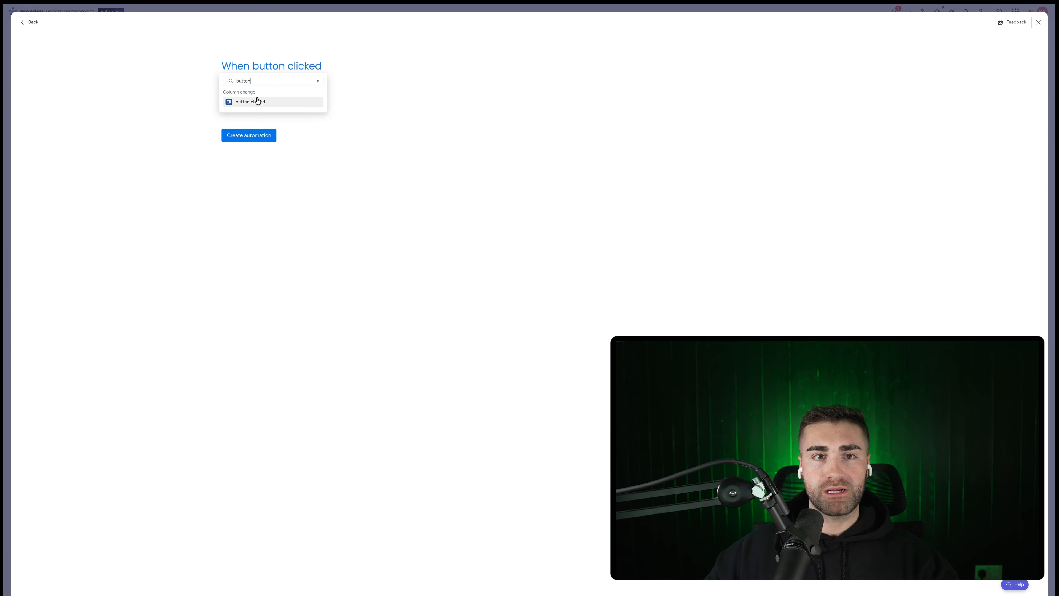
pyautogui.click(257, 101)
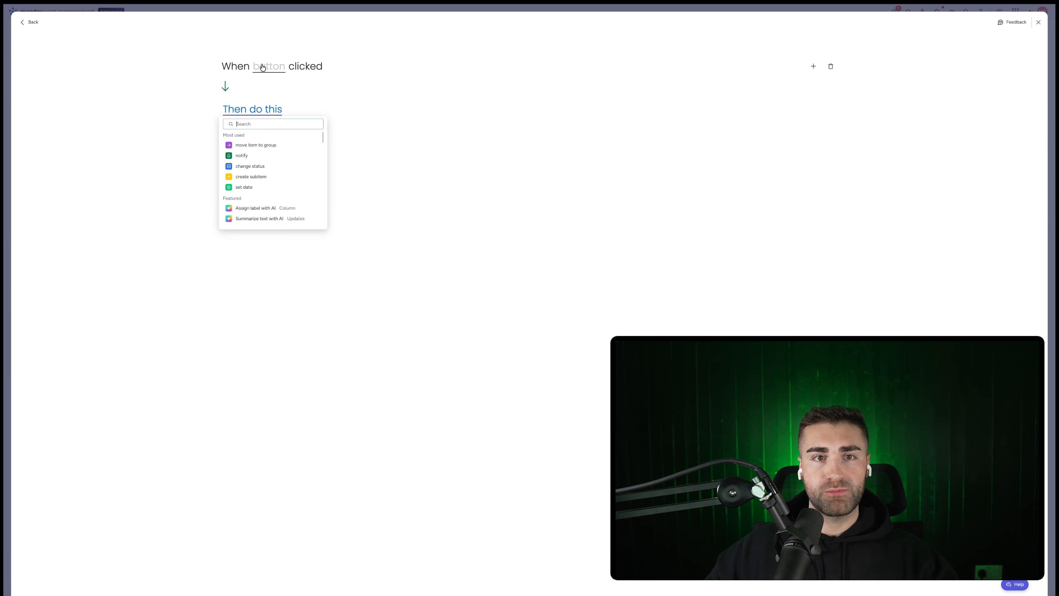
pyautogui.click(261, 79)
# Step: Add the create item in board & connect boards action and choose Example Board #2 as its target
pyautogui.click(238, 110)
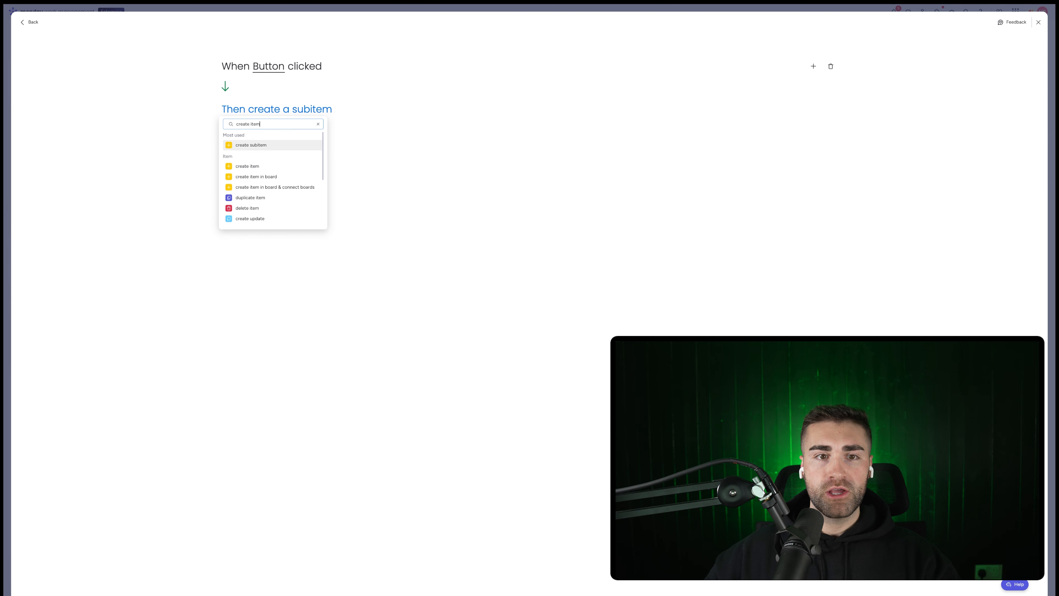
pyautogui.click(277, 188)
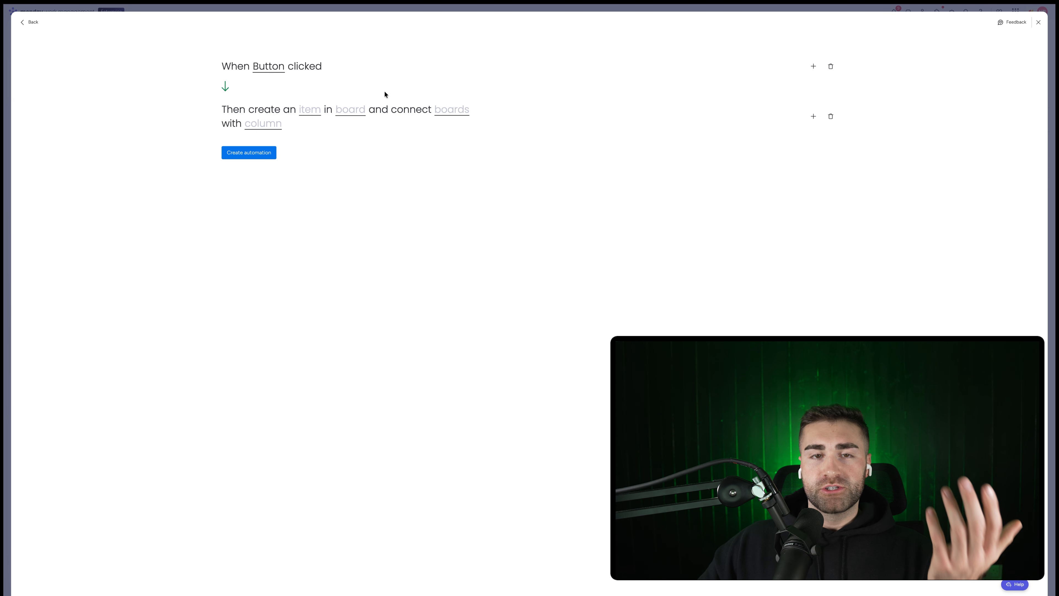
pyautogui.click(345, 113)
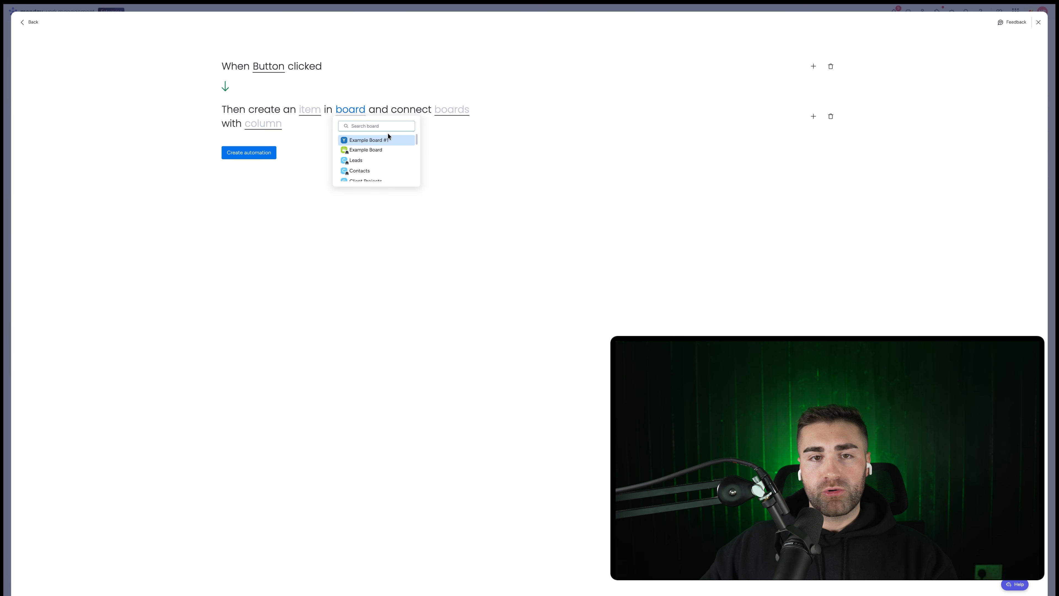
pyautogui.write('example board #2')
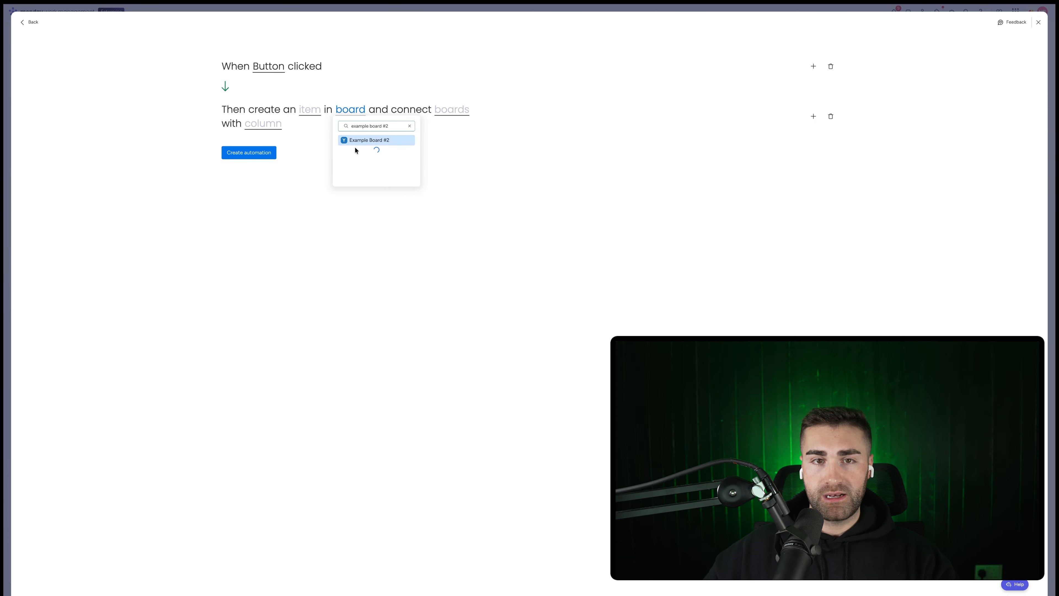
pyautogui.click(354, 141)
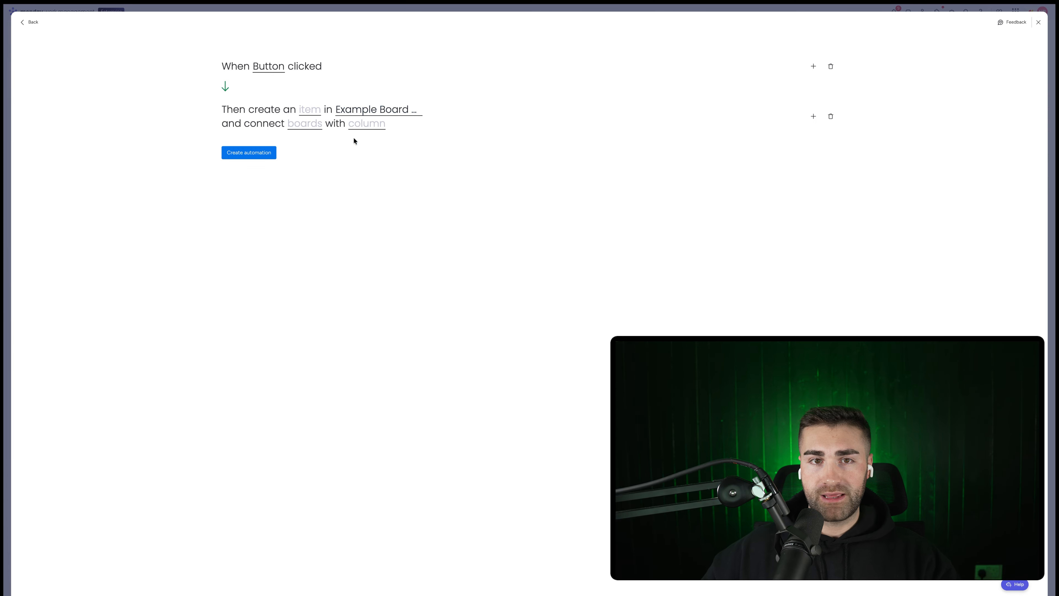
# Step: Set the board linkage to Example Board #1 using its Example Board #2 column
pyautogui.click(309, 125)
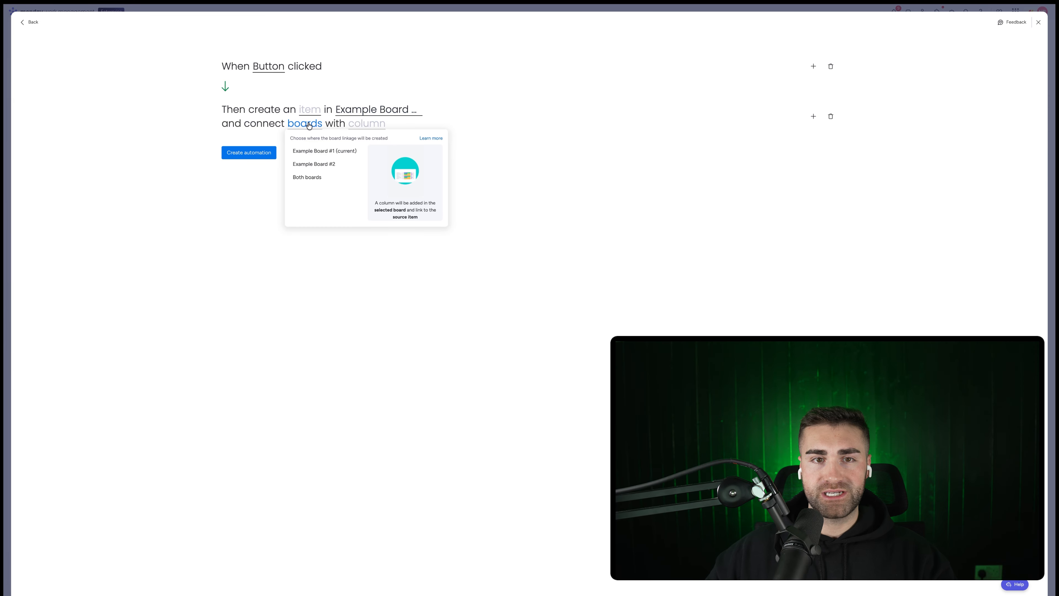
pyautogui.click(311, 151)
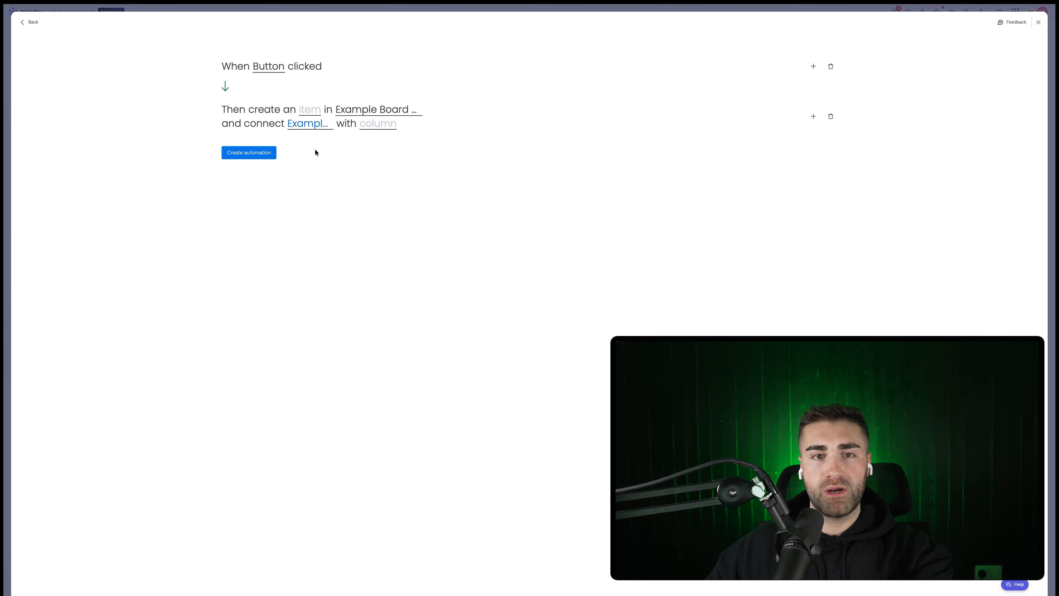
pyautogui.click(383, 125)
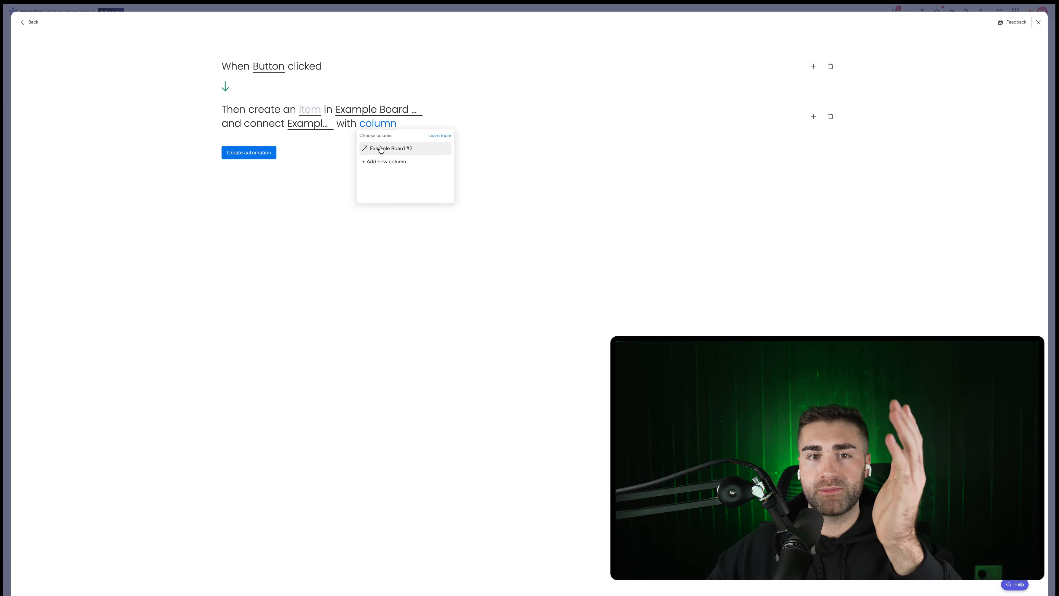
pyautogui.click(380, 146)
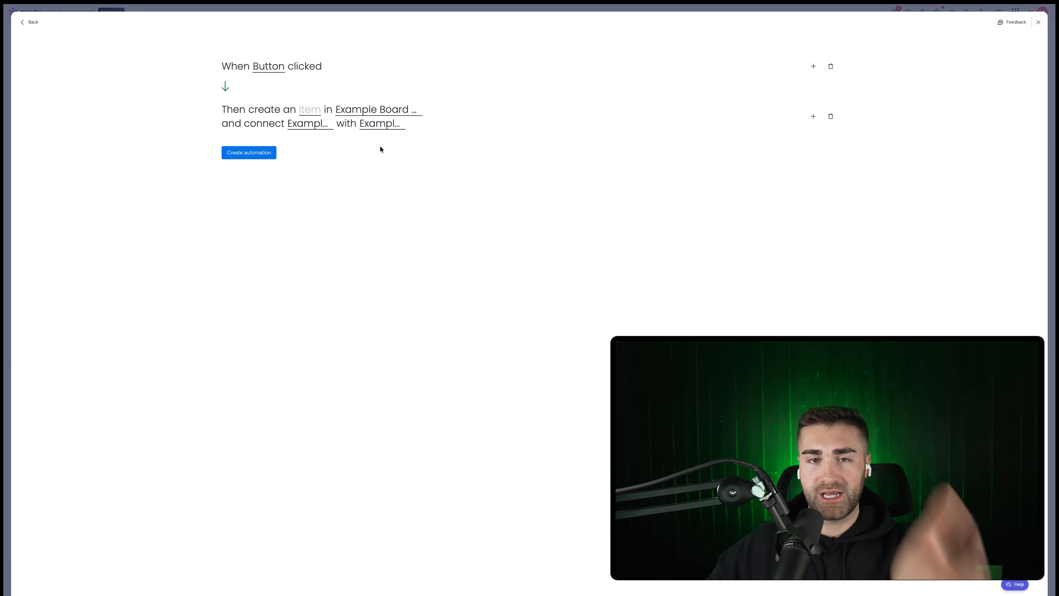
# Step: Switch the board linkage to Example Board #2 using its Example Board #1 column
pyautogui.click(315, 131)
pyautogui.click(311, 167)
pyautogui.click(384, 124)
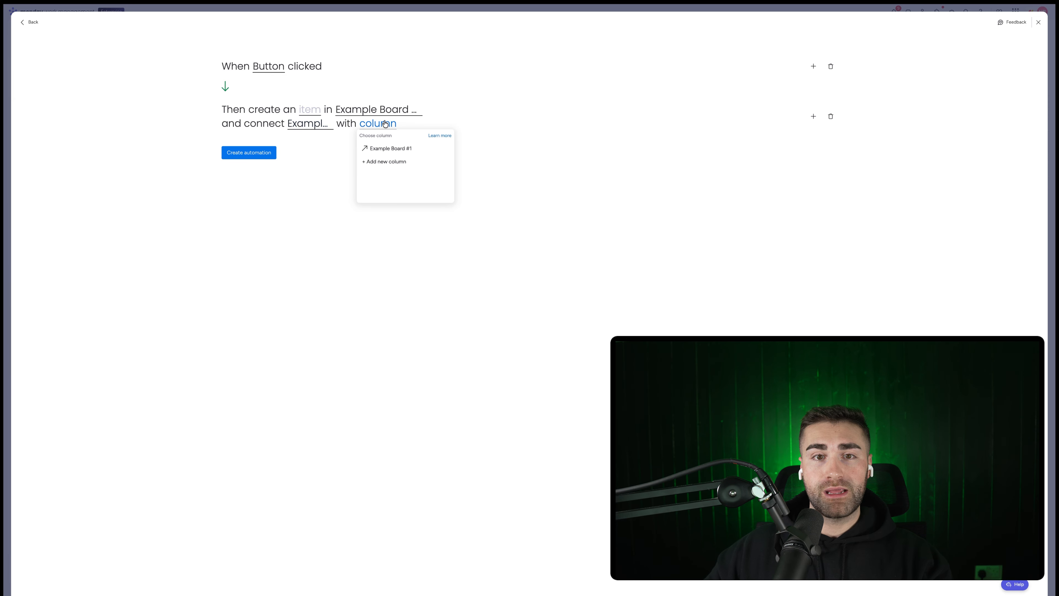
pyautogui.click(388, 149)
# Step: Return the board linkage to Example Board #1 with its Example Board #2 connect column
pyautogui.click(312, 125)
pyautogui.click(309, 151)
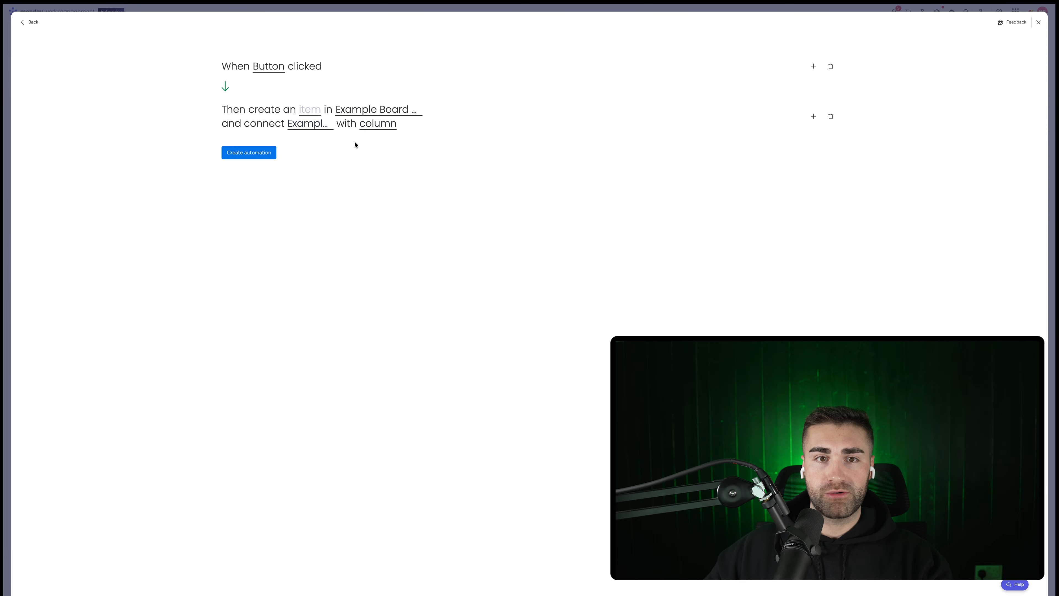
pyautogui.click(378, 128)
pyautogui.click(382, 148)
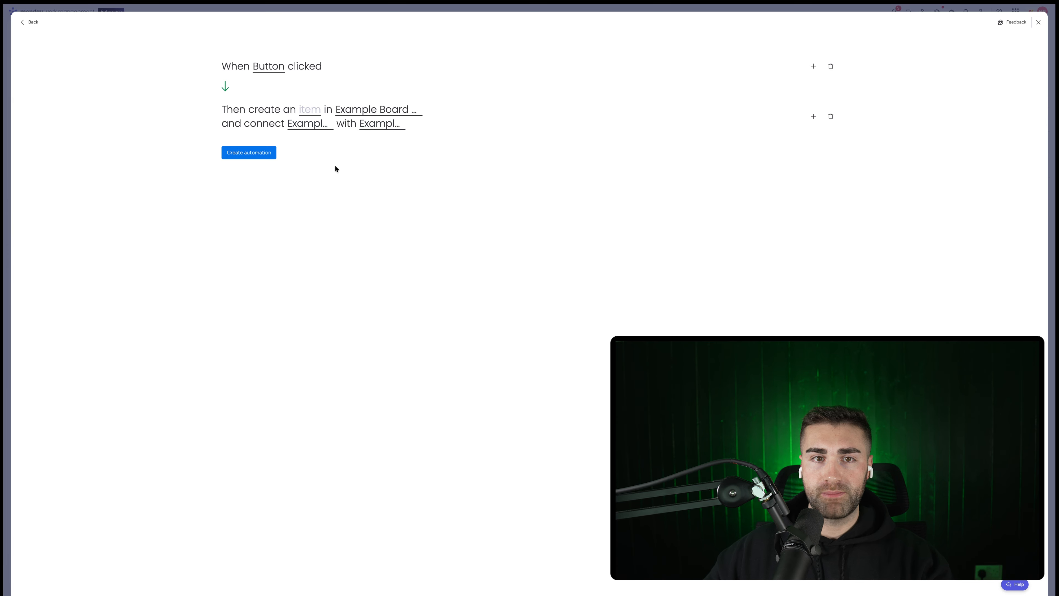
# Step: Create the automation with the mapped item columns, and turn off the two older automations that create items in Example Board #2
pyautogui.click(307, 110)
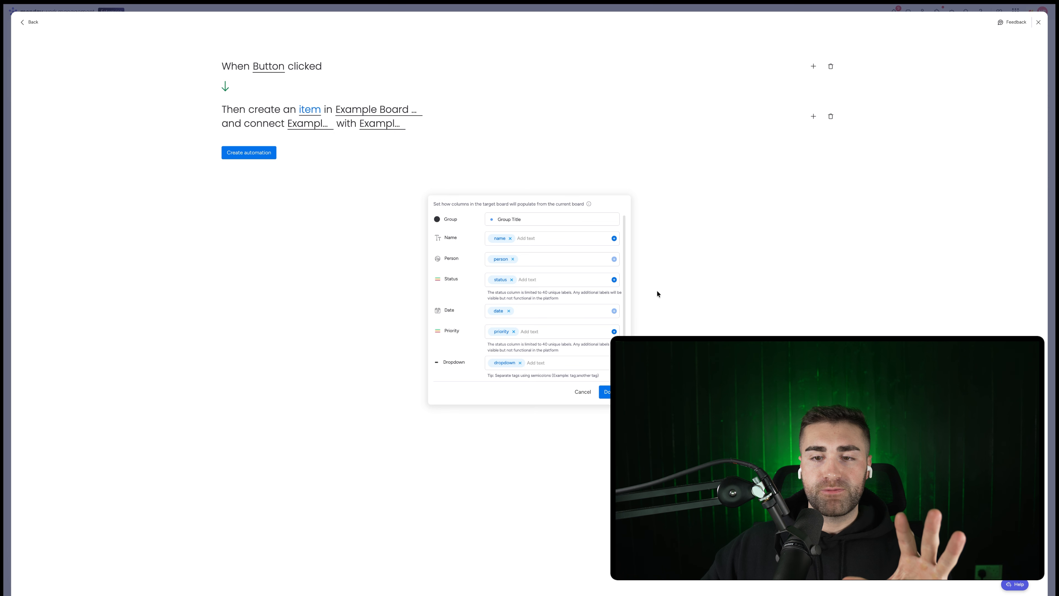
pyautogui.click(251, 190)
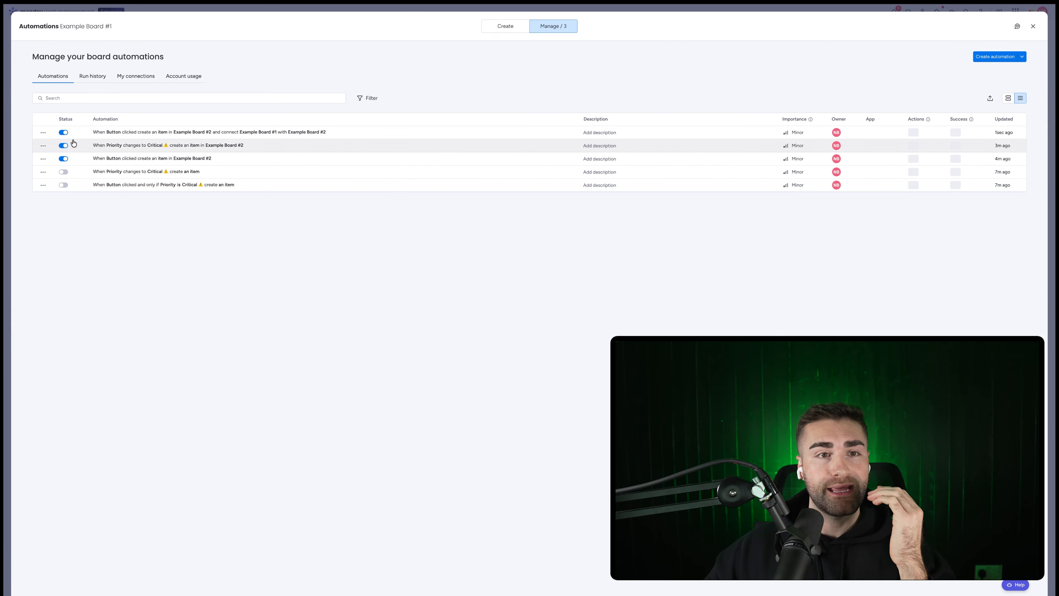
pyautogui.click(63, 160)
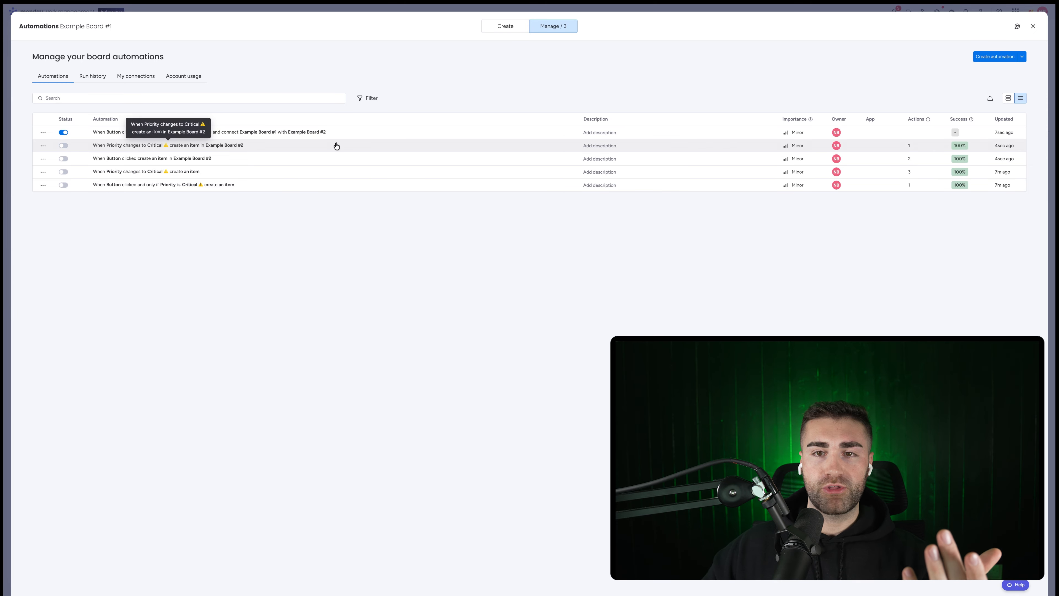
pyautogui.click(1037, 32)
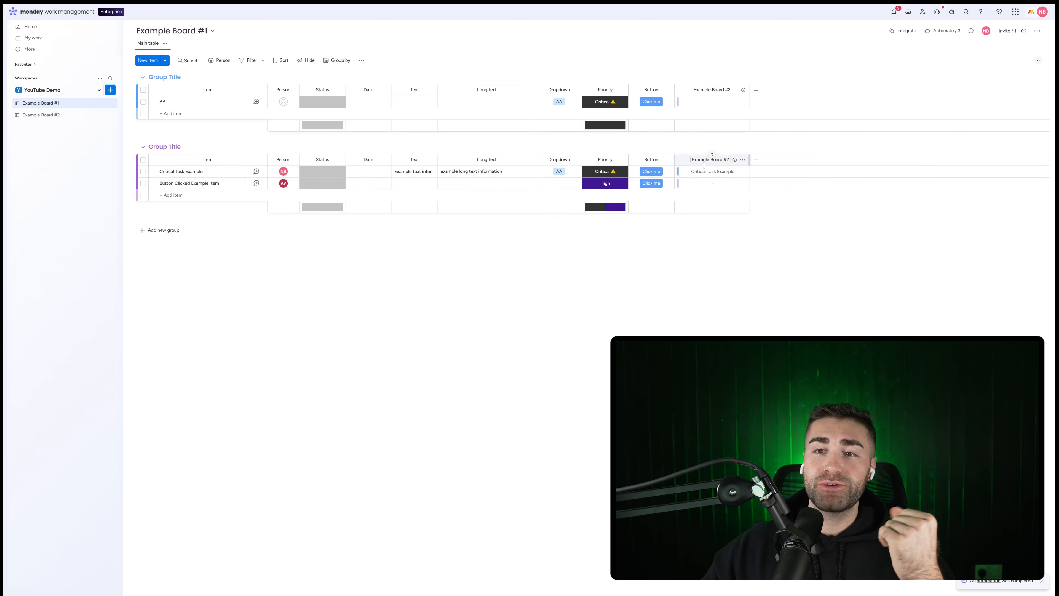
# Step: In Example Board #2, delete both Example New Item In Board items and the AA item
pyautogui.click(33, 115)
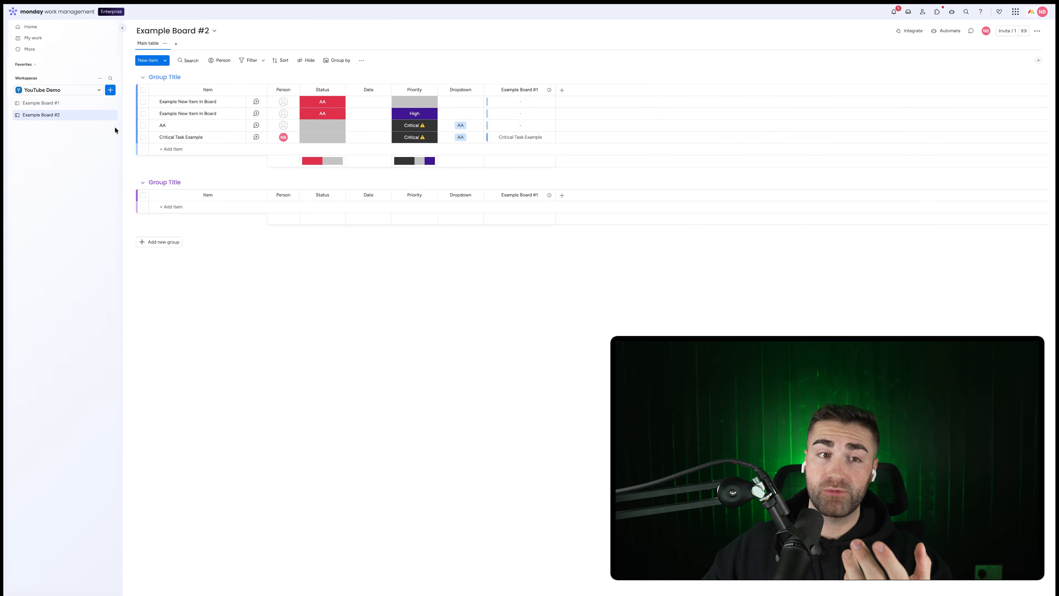
pyautogui.click(143, 125)
pyautogui.click(143, 113)
pyautogui.click(143, 102)
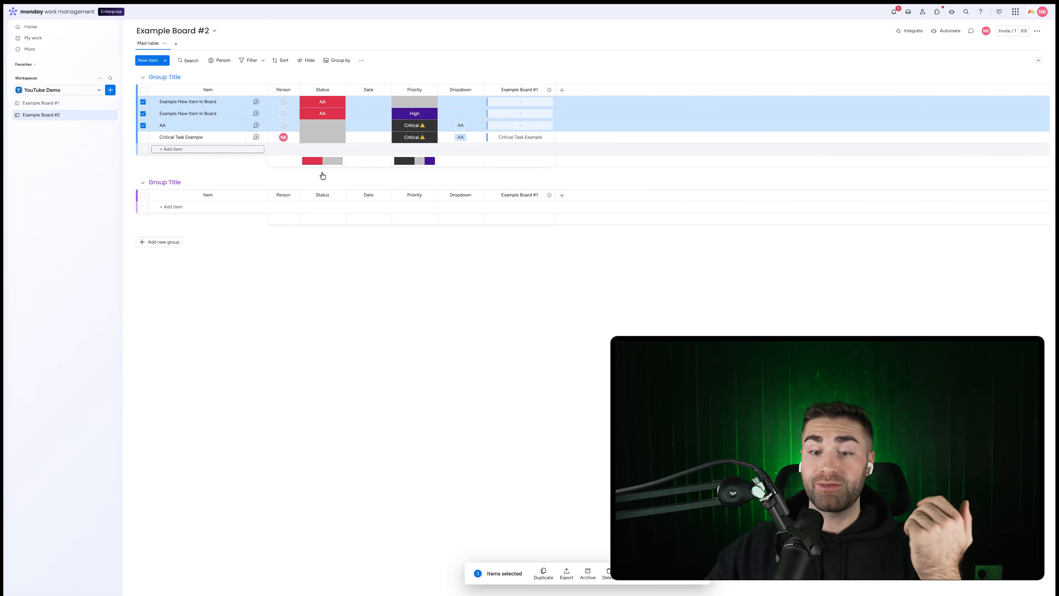
pyautogui.click(607, 572)
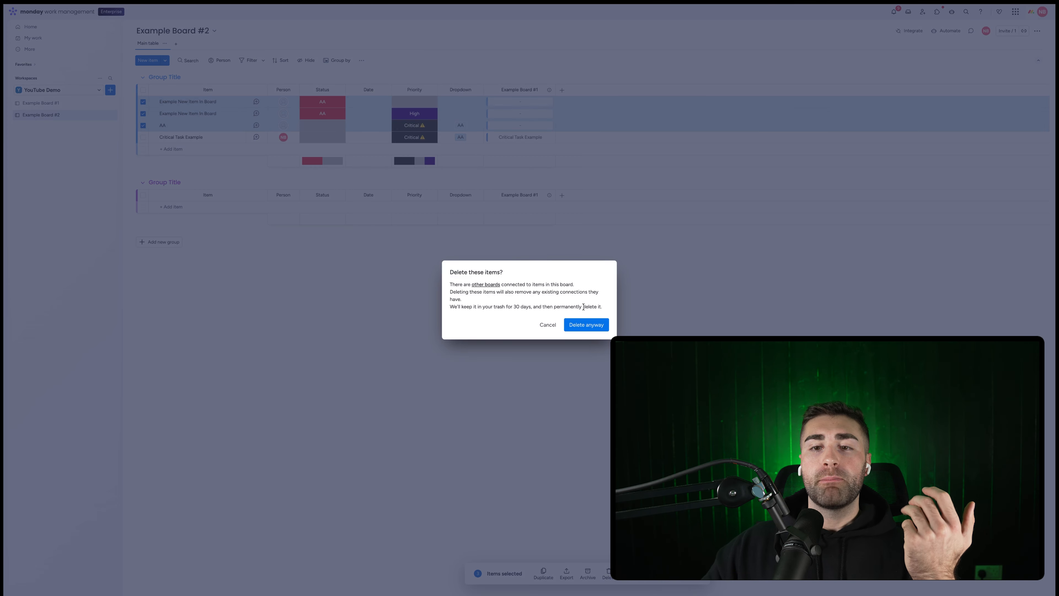
pyautogui.click(585, 324)
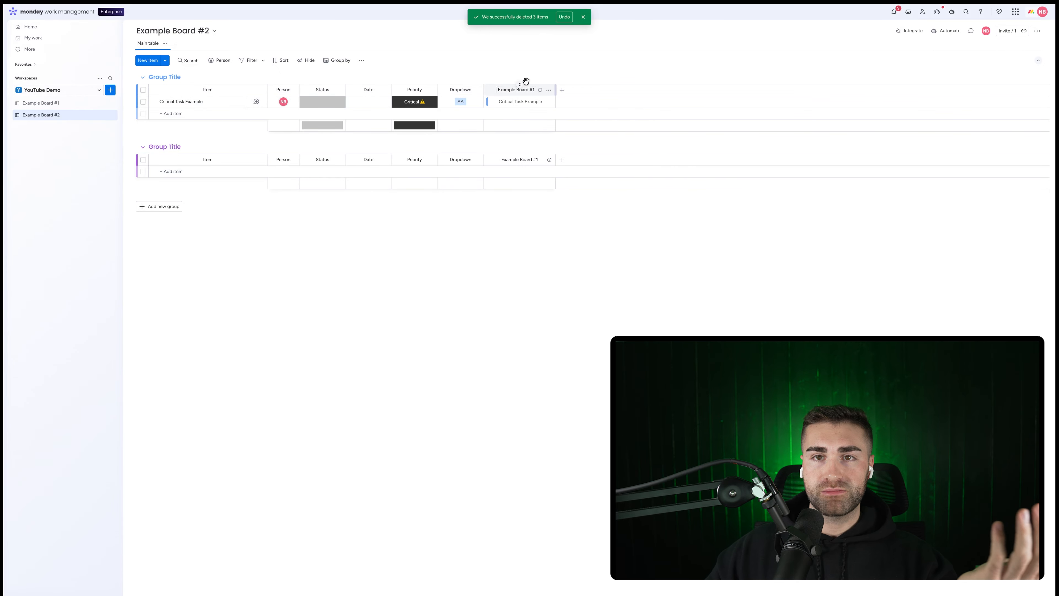
pyautogui.click(583, 16)
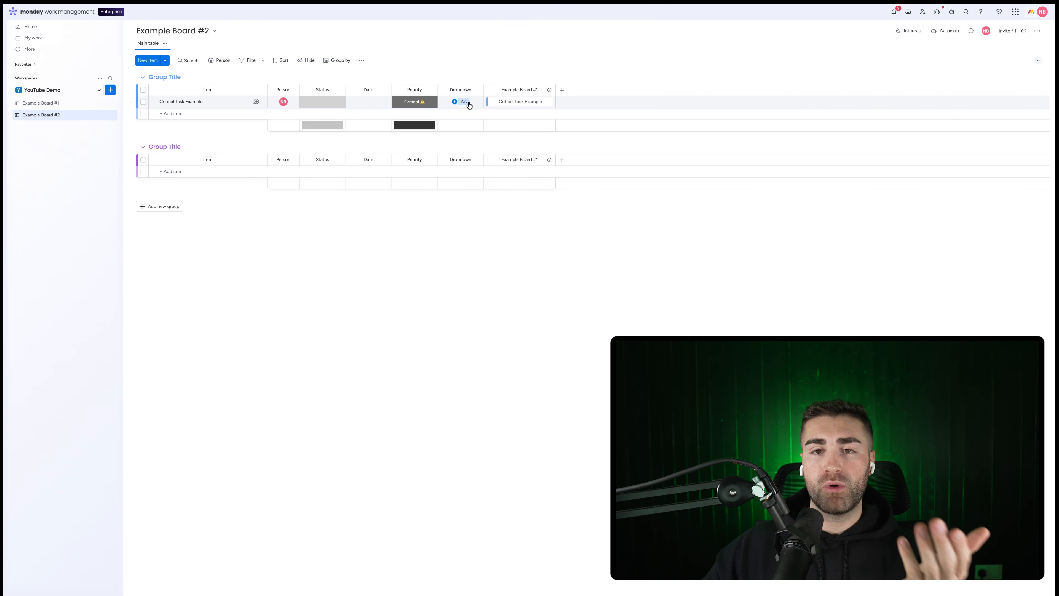
# Step: Add a Mirror column that shows the Person column from the linked Example Board #1, and rename it Person
pyautogui.click(561, 91)
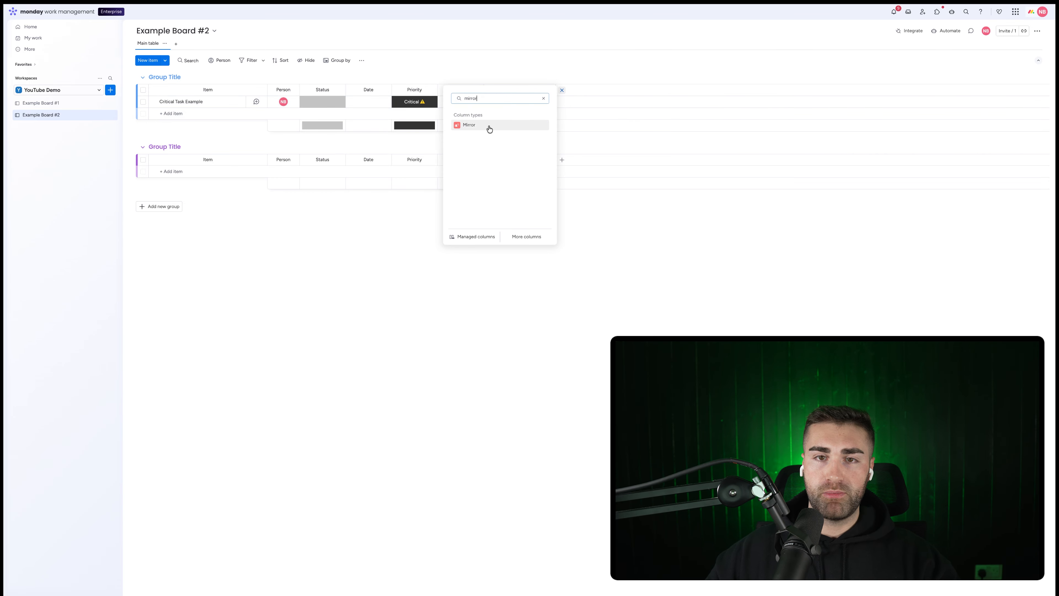
pyautogui.click(486, 126)
pyautogui.click(659, 186)
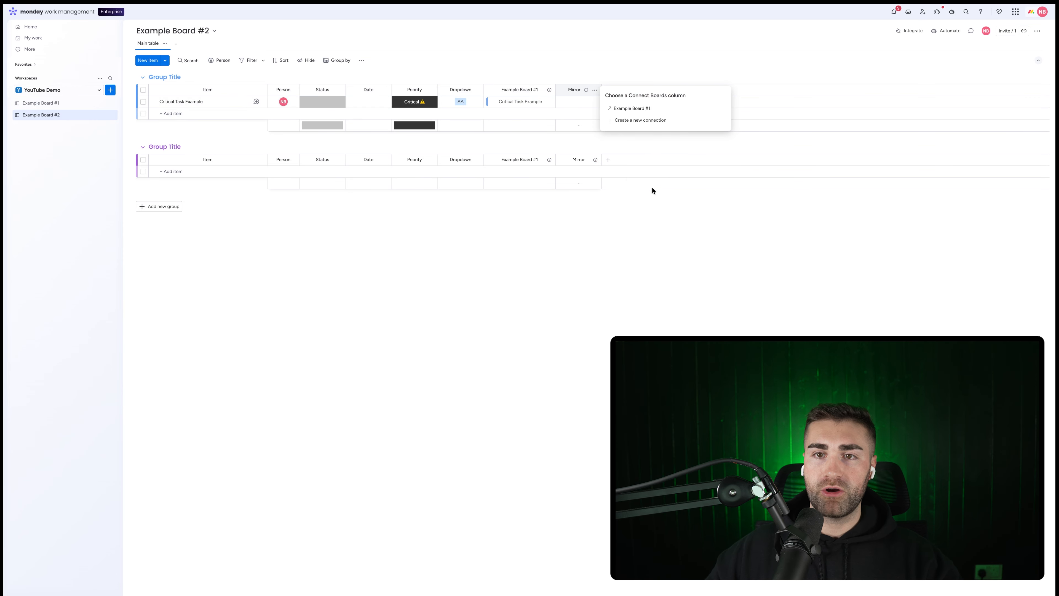
pyautogui.click(627, 109)
pyautogui.click(644, 135)
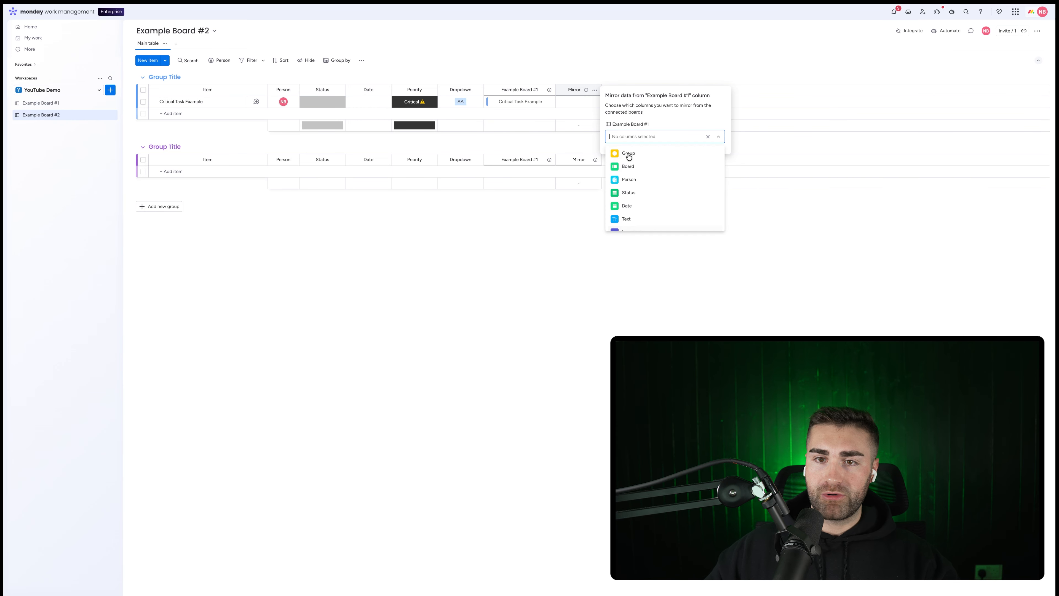
pyautogui.click(630, 180)
pyautogui.click(548, 71)
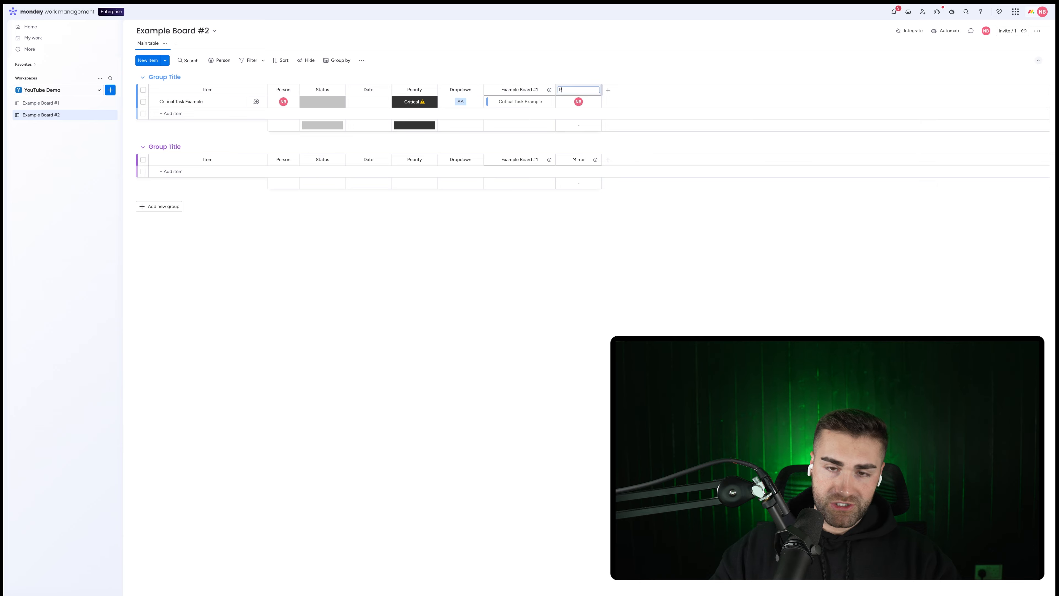
pyautogui.press('Return')
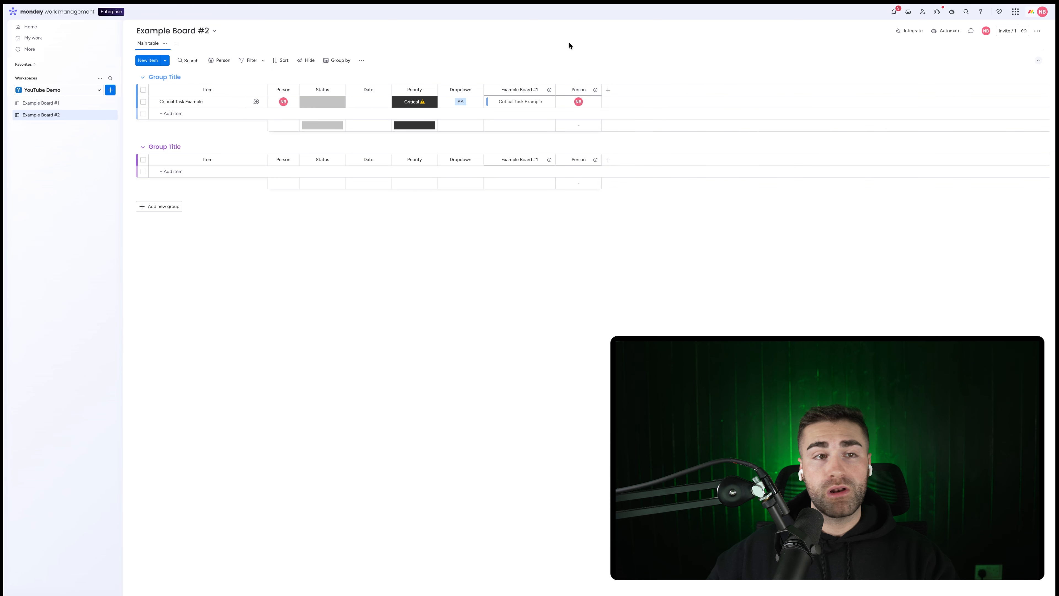
# Step: On Example Board #1, start a new automation that triggers when Priority changes to Critical
pyautogui.click(44, 102)
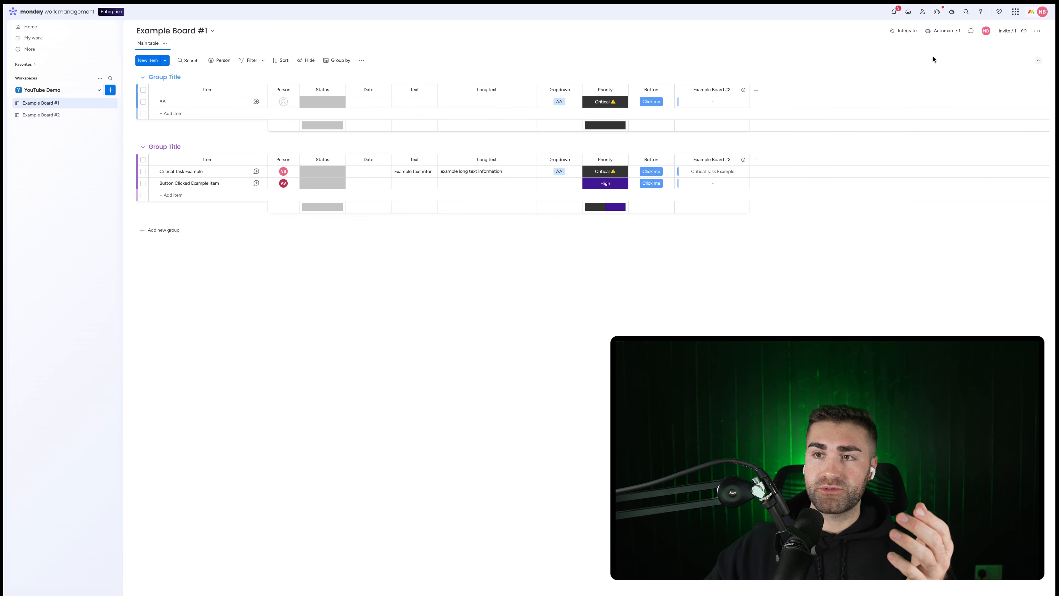
pyautogui.click(940, 31)
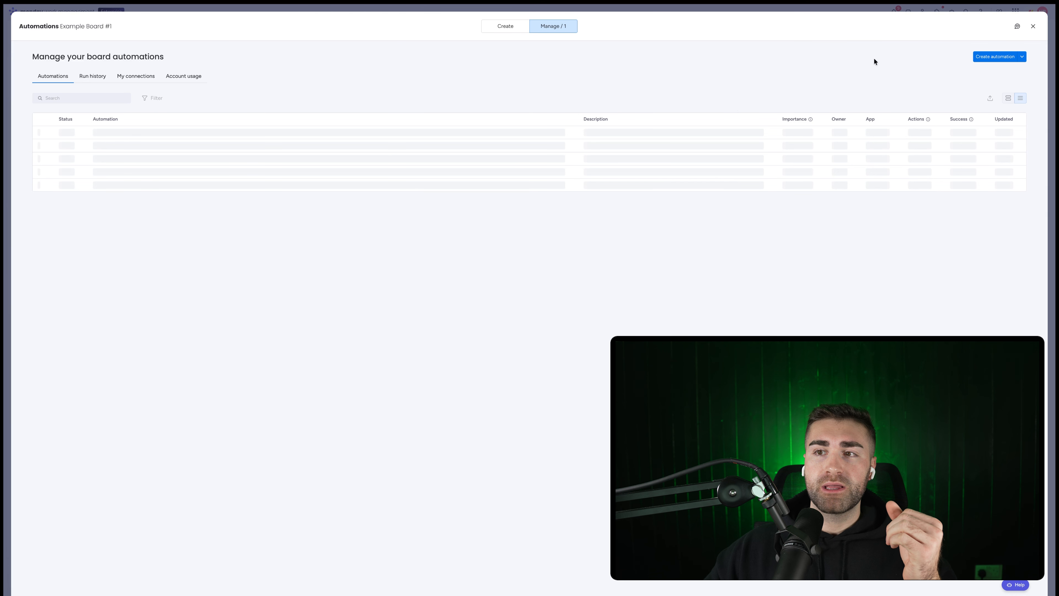
pyautogui.click(984, 58)
pyautogui.click(232, 71)
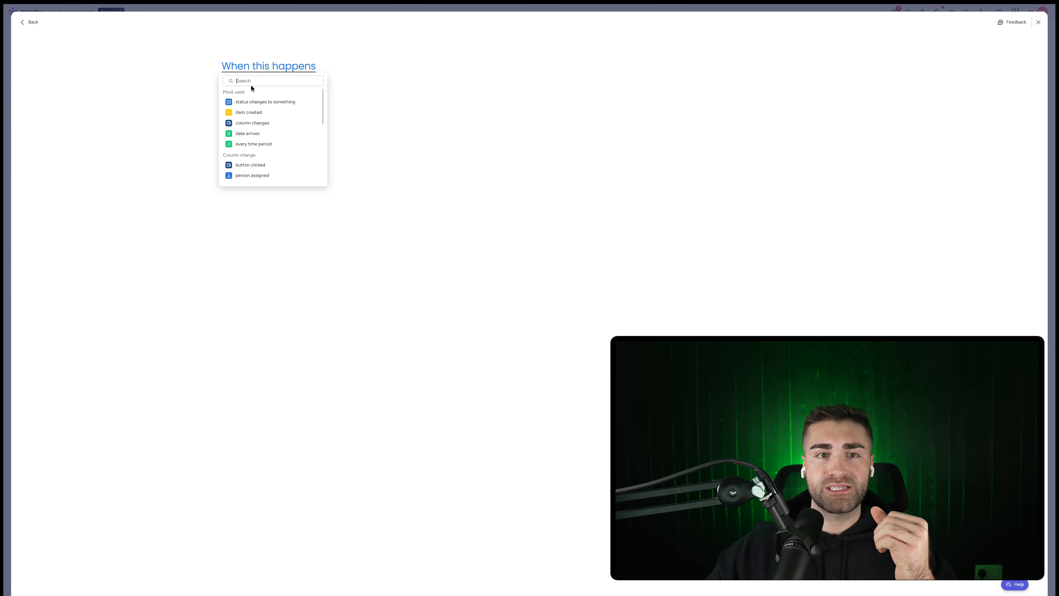
pyautogui.click(262, 99)
pyautogui.click(264, 68)
pyautogui.click(273, 99)
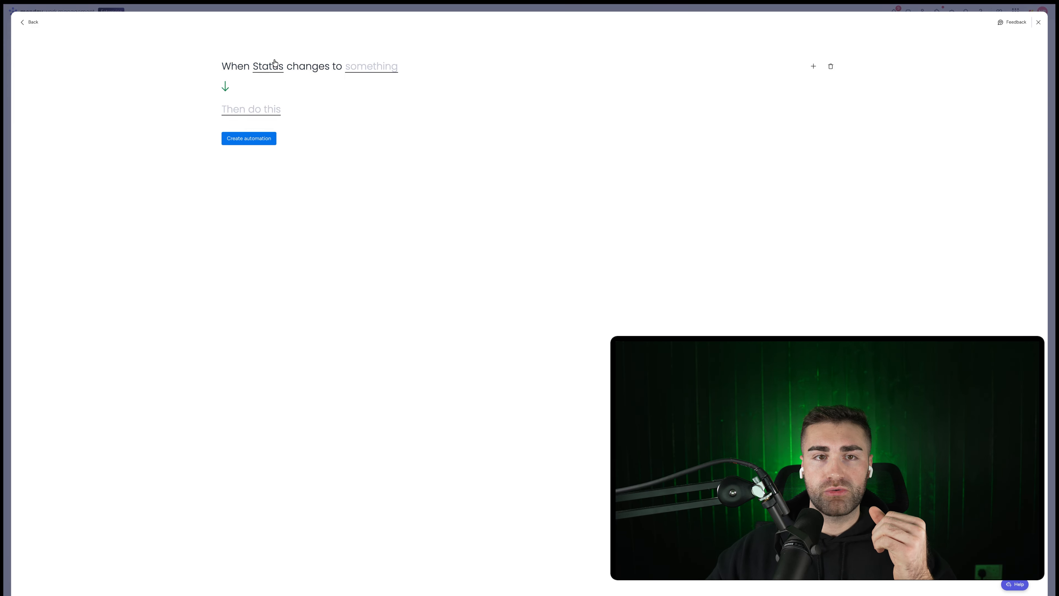
pyautogui.click(273, 66)
pyautogui.click(274, 102)
pyautogui.click(363, 67)
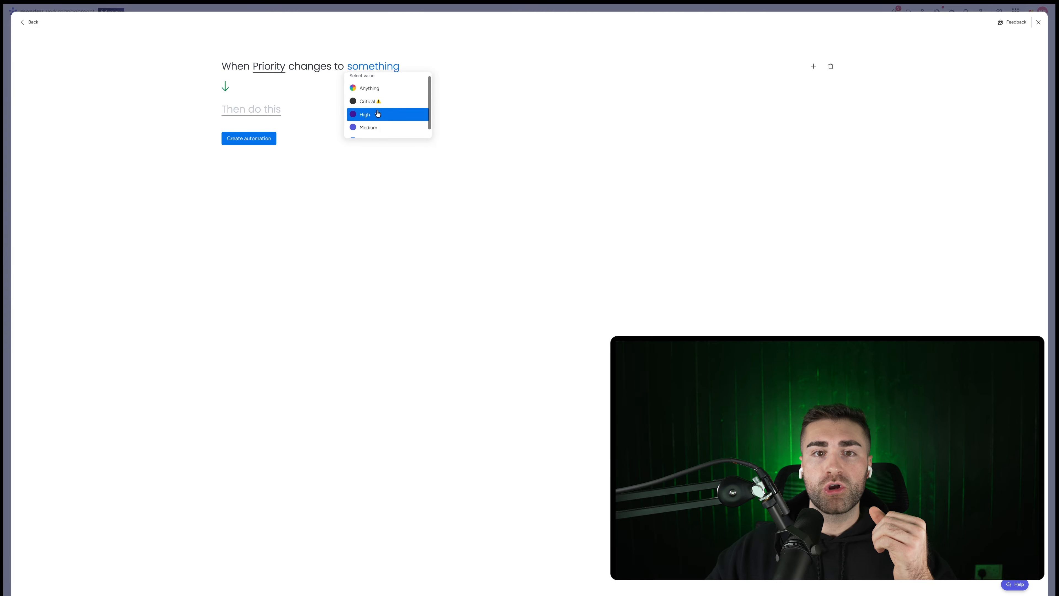
pyautogui.click(373, 101)
# Step: Add the create item in board & connect boards action with Example Board #2 as the target board
pyautogui.click(252, 112)
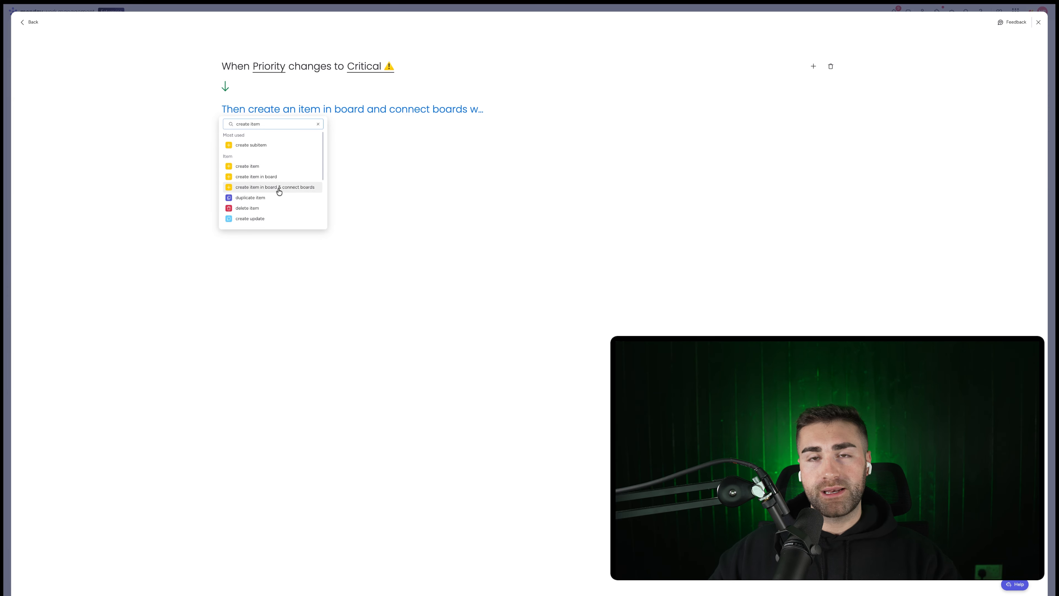
pyautogui.click(279, 190)
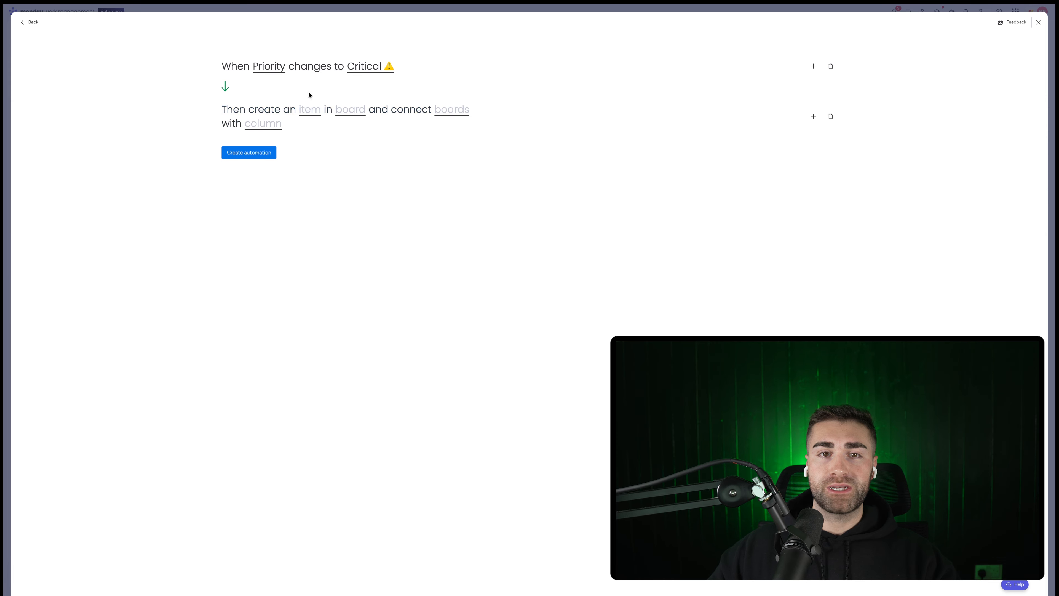
pyautogui.click(354, 110)
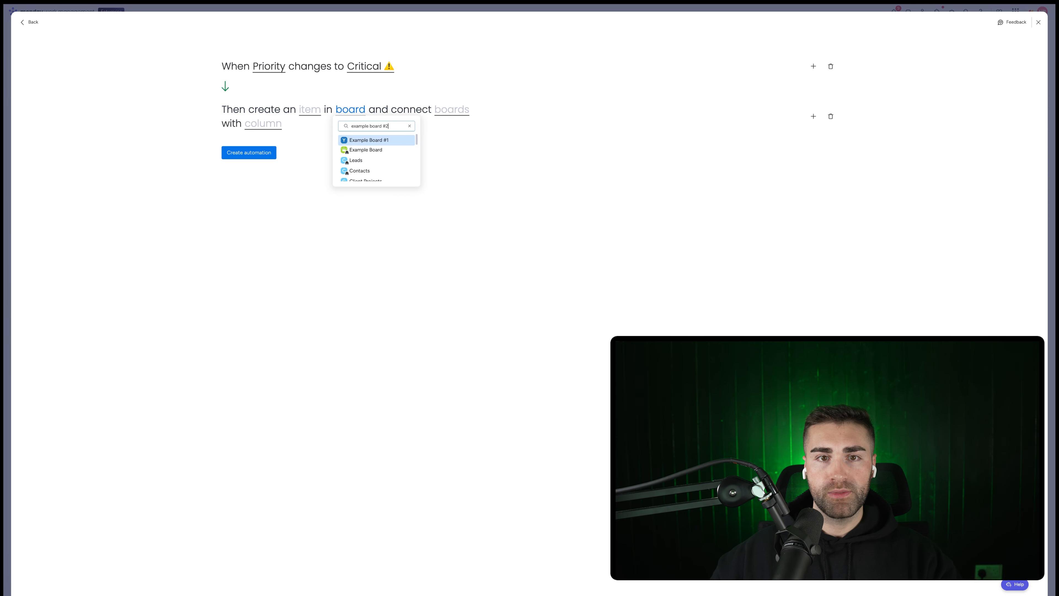
pyautogui.click(374, 140)
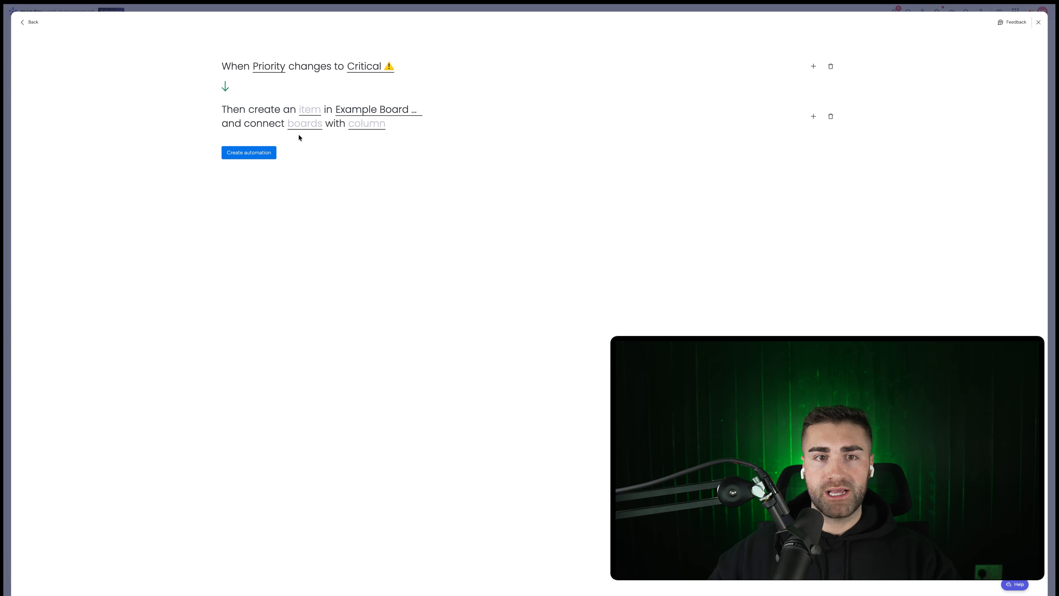
# Step: Connect the boards from Example Board #1 through its Example Board #2 column
pyautogui.click(295, 126)
pyautogui.click(329, 147)
pyautogui.click(363, 124)
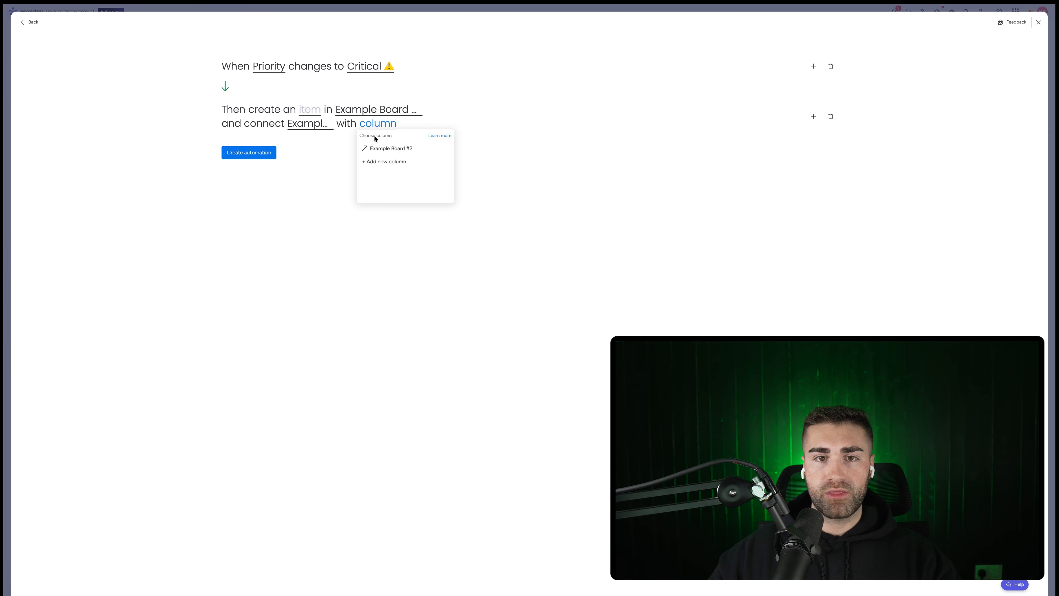
pyautogui.click(378, 150)
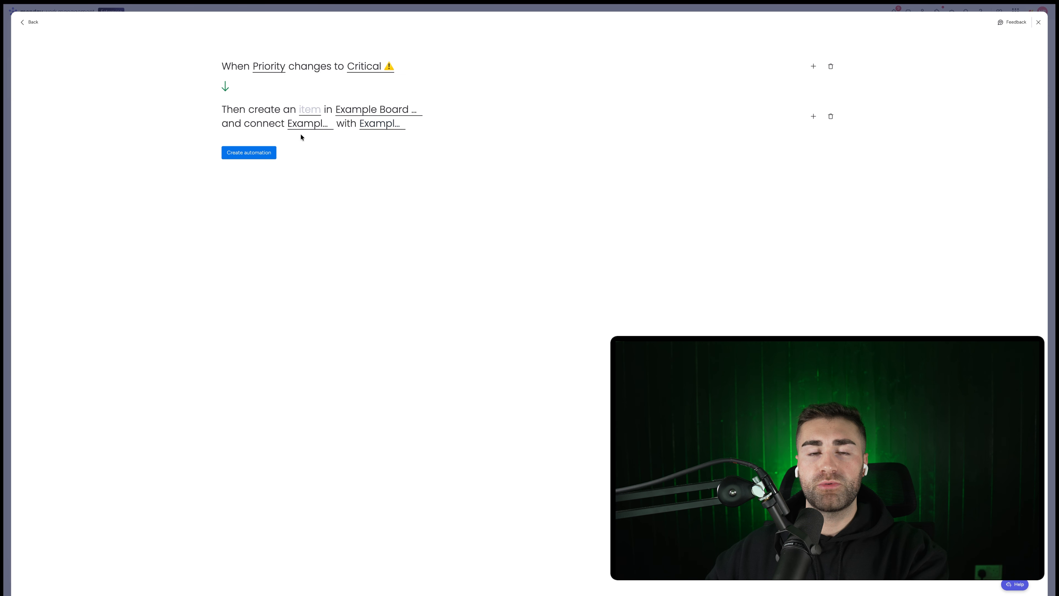
pyautogui.click(291, 124)
pyautogui.click(525, 137)
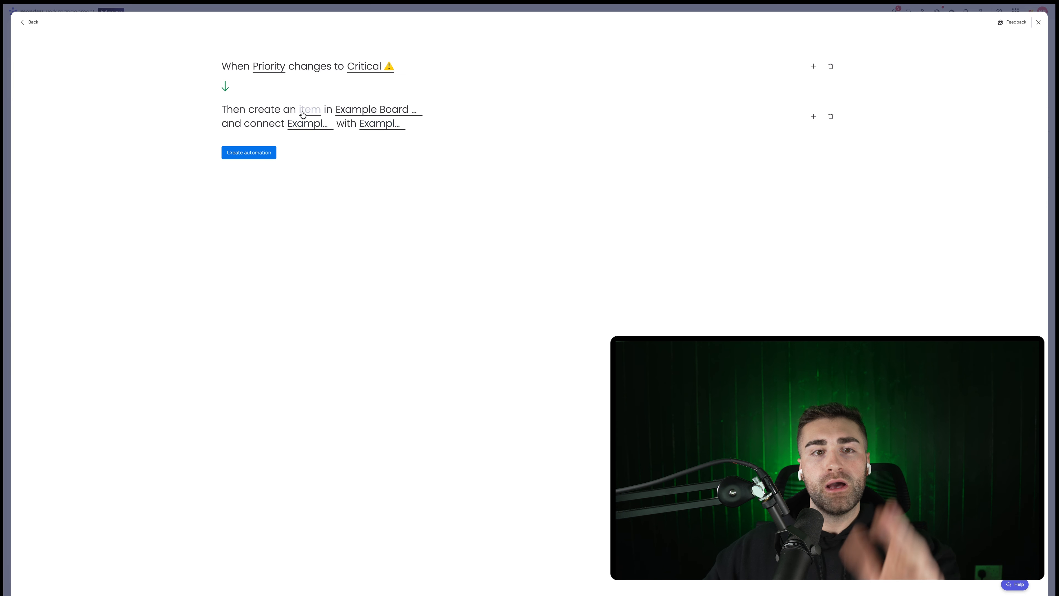
# Step: Accept the default column mapping for the new item and create the Priority-triggered automation
pyautogui.click(308, 111)
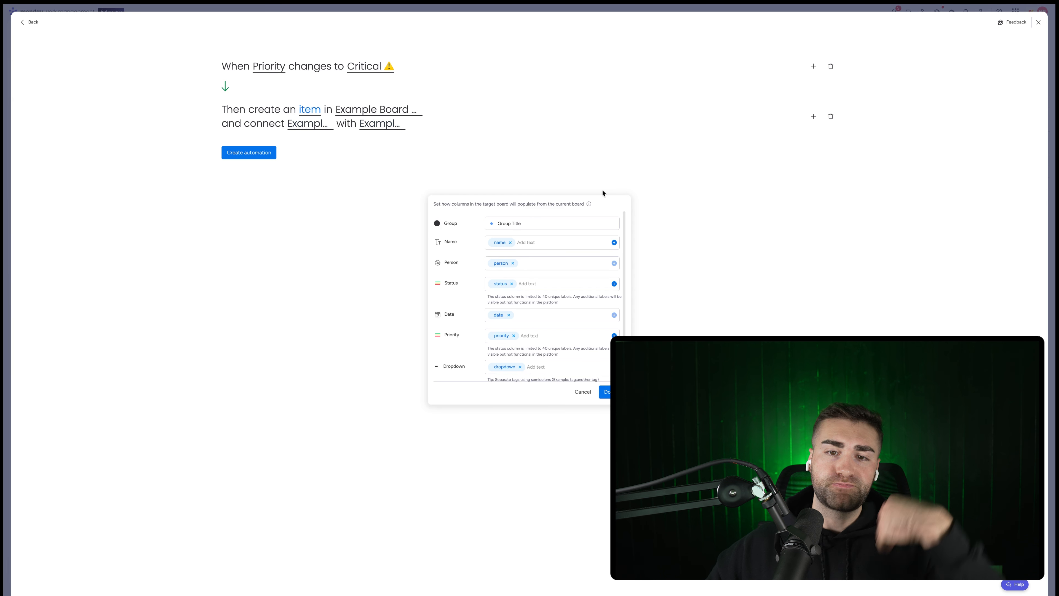
pyautogui.scroll(-1, 564, 248)
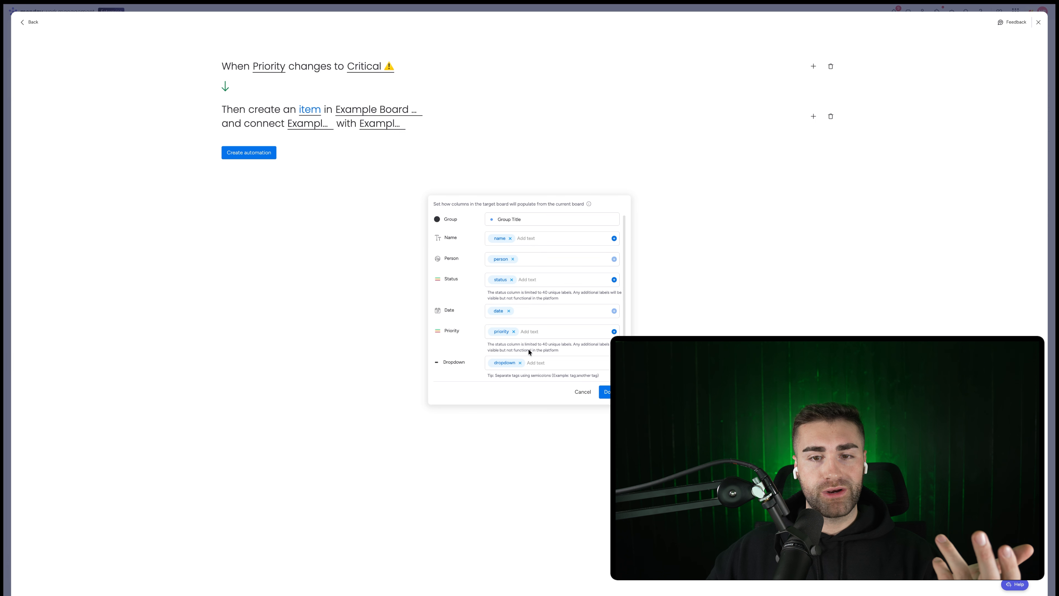
pyautogui.click(605, 393)
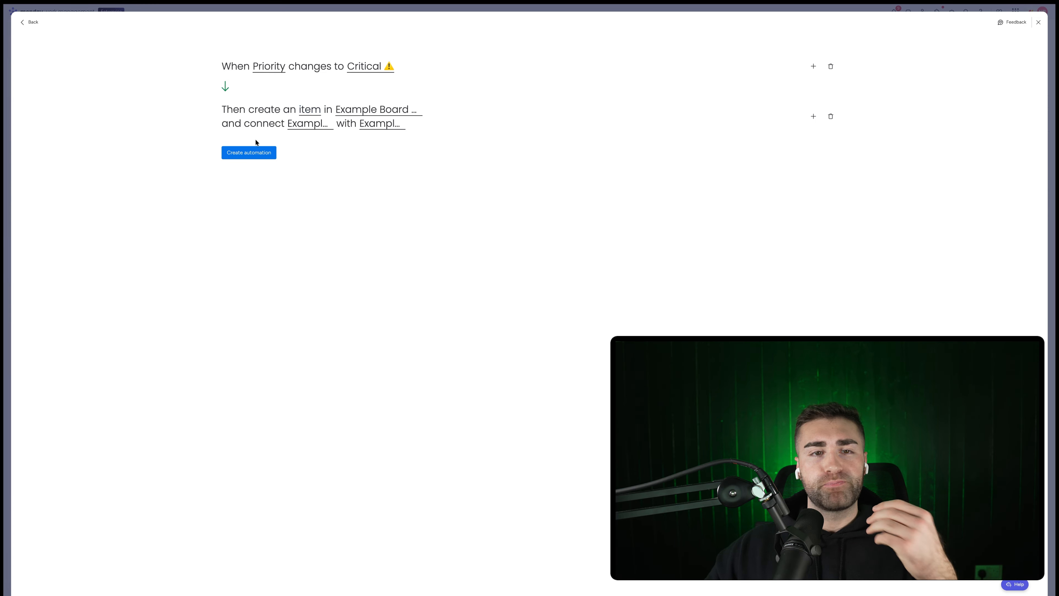
pyautogui.click(254, 153)
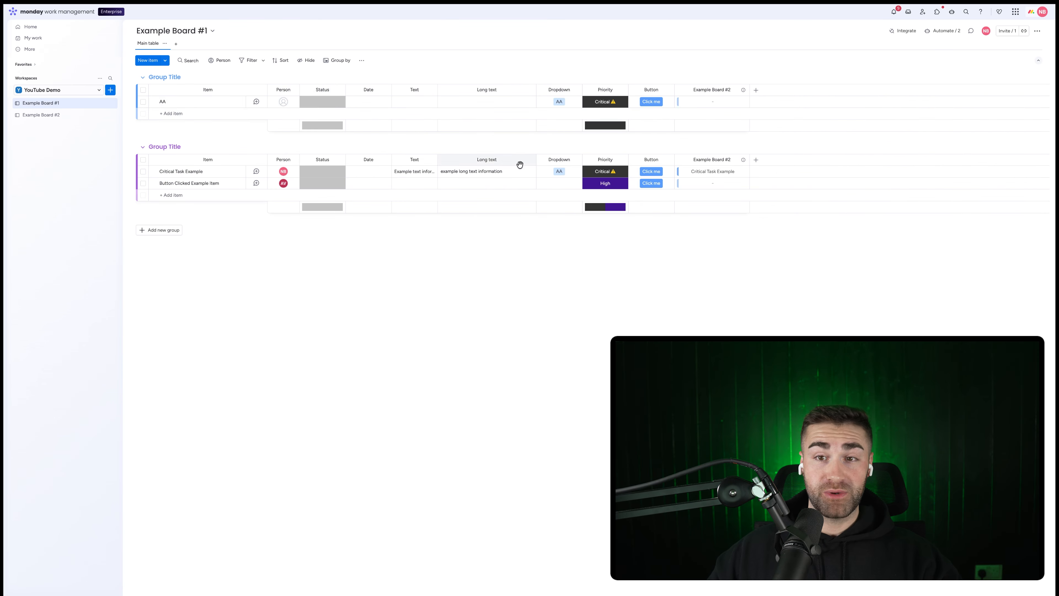
# Step: Switch Critical Task Example's Priority to High and back to Critical to trigger the automation, then check the new item in Example Board #2
pyautogui.click(597, 173)
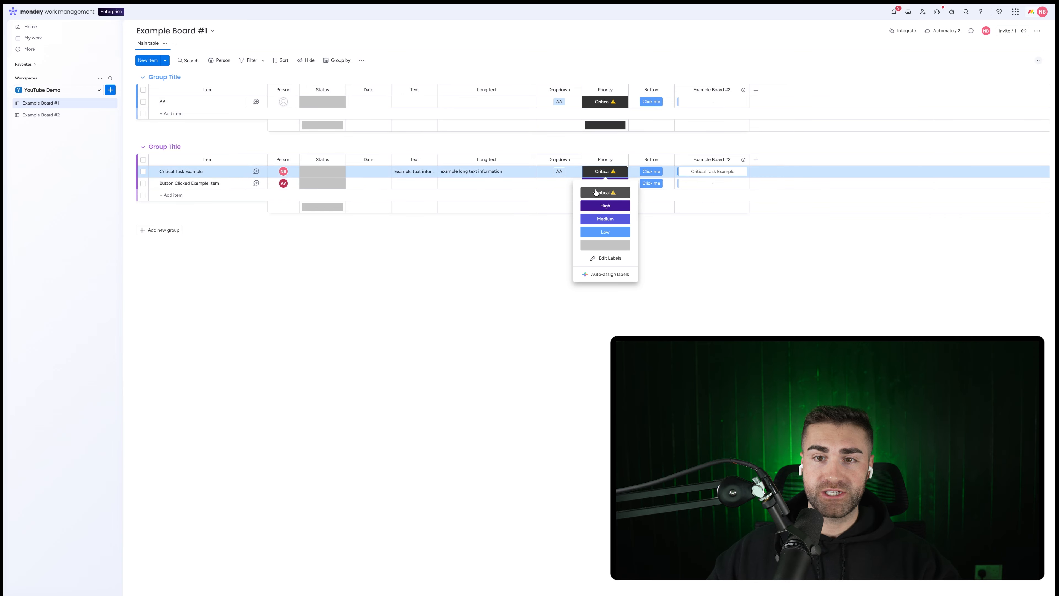
pyautogui.click(594, 210)
pyautogui.click(603, 172)
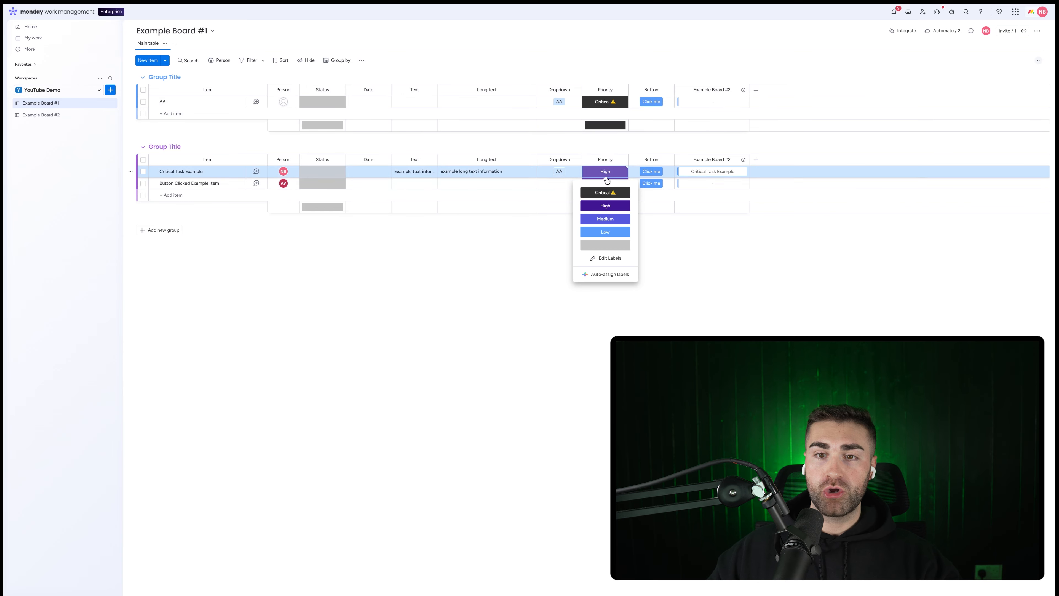
pyautogui.click(607, 193)
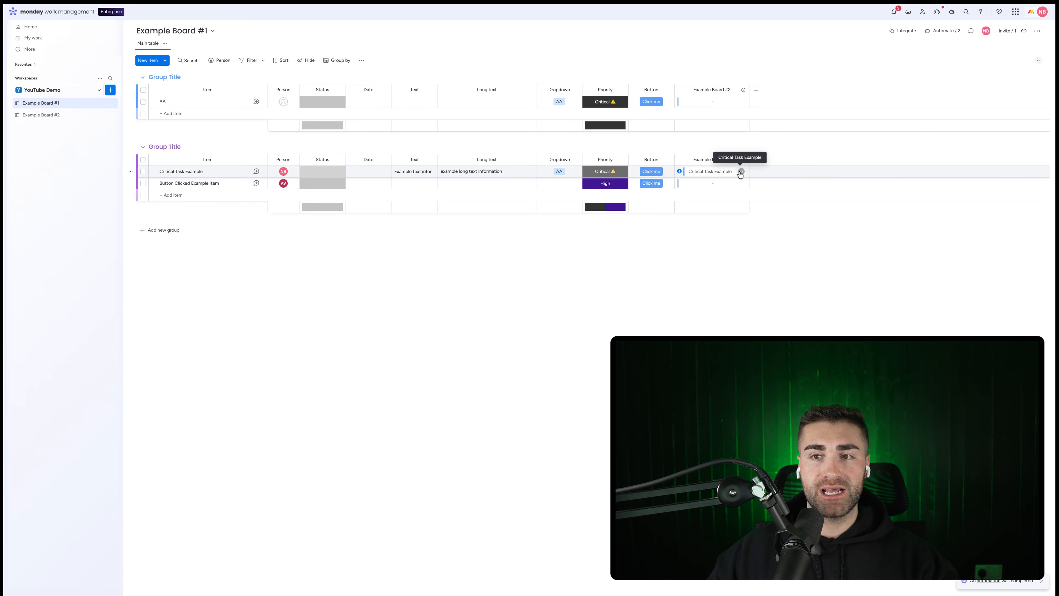
pyautogui.click(44, 115)
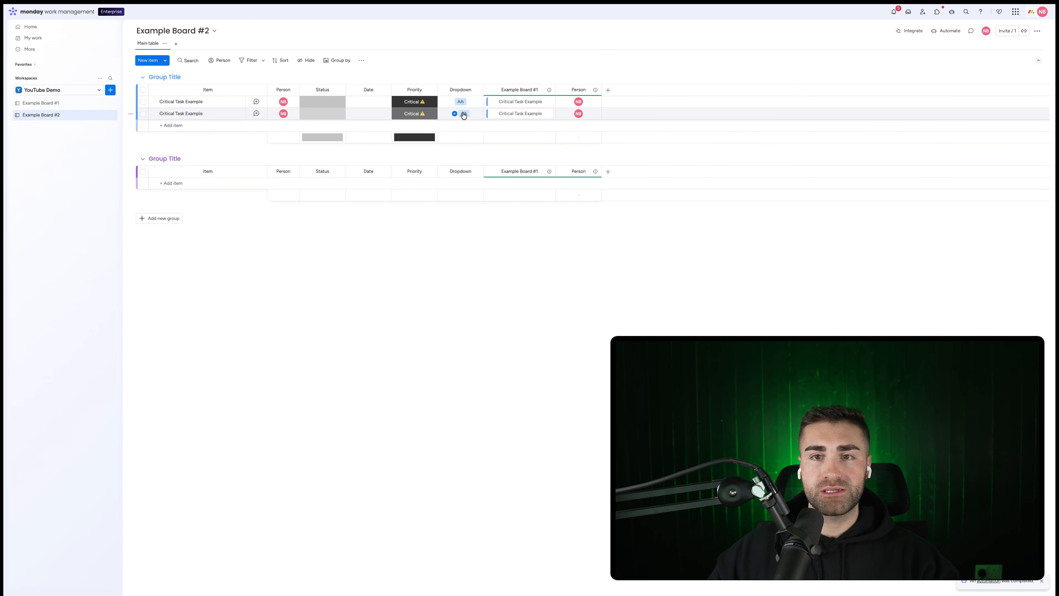
# Step: On Example Board #1, change item AA's Priority to High and back to Critical, then check its connected copy in Example Board #2
pyautogui.click(41, 103)
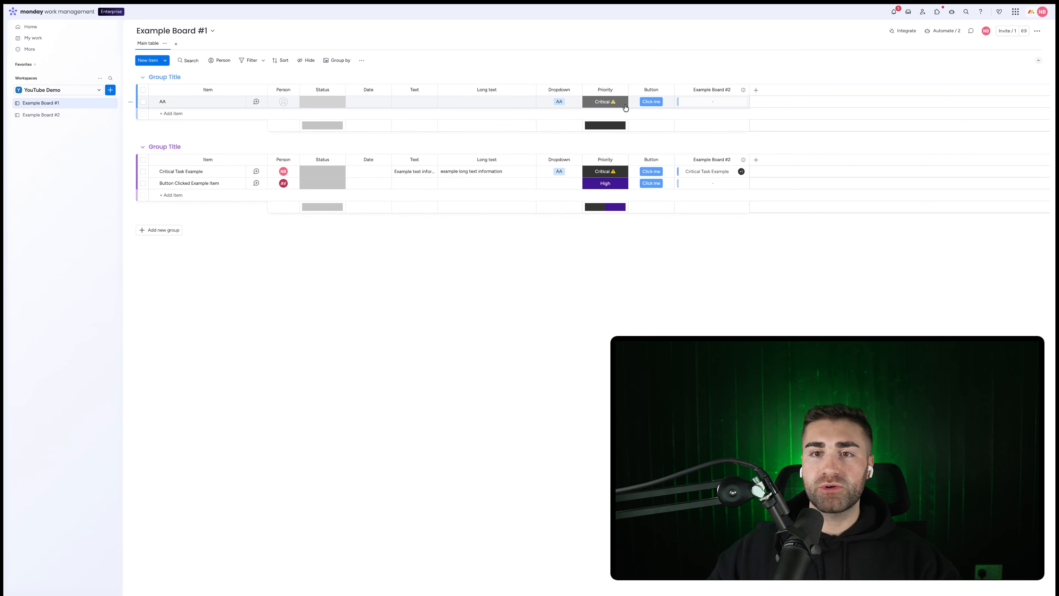
pyautogui.click(605, 102)
pyautogui.click(606, 136)
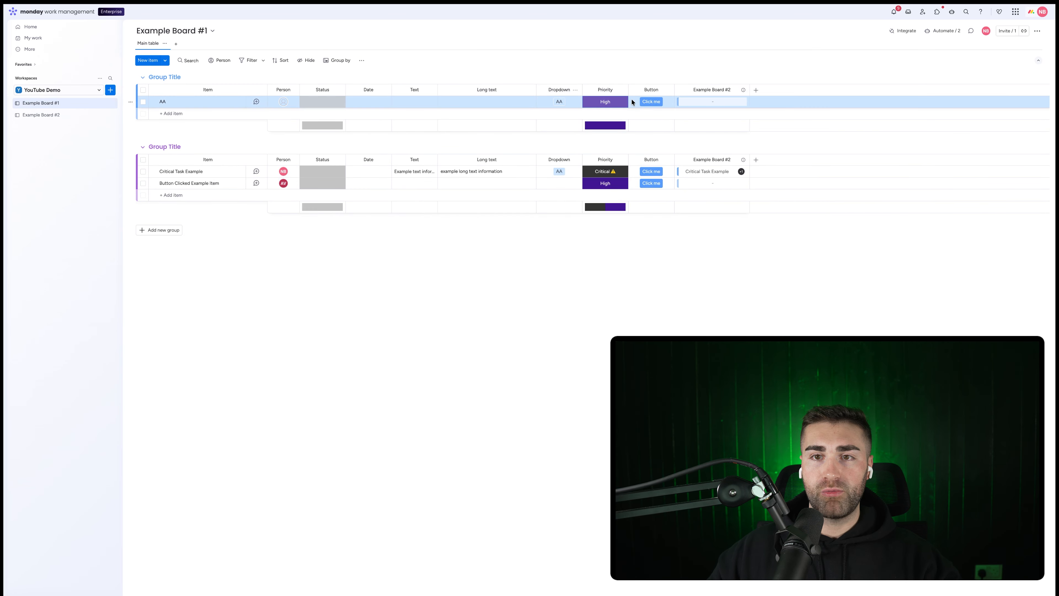
pyautogui.click(613, 103)
pyautogui.click(605, 123)
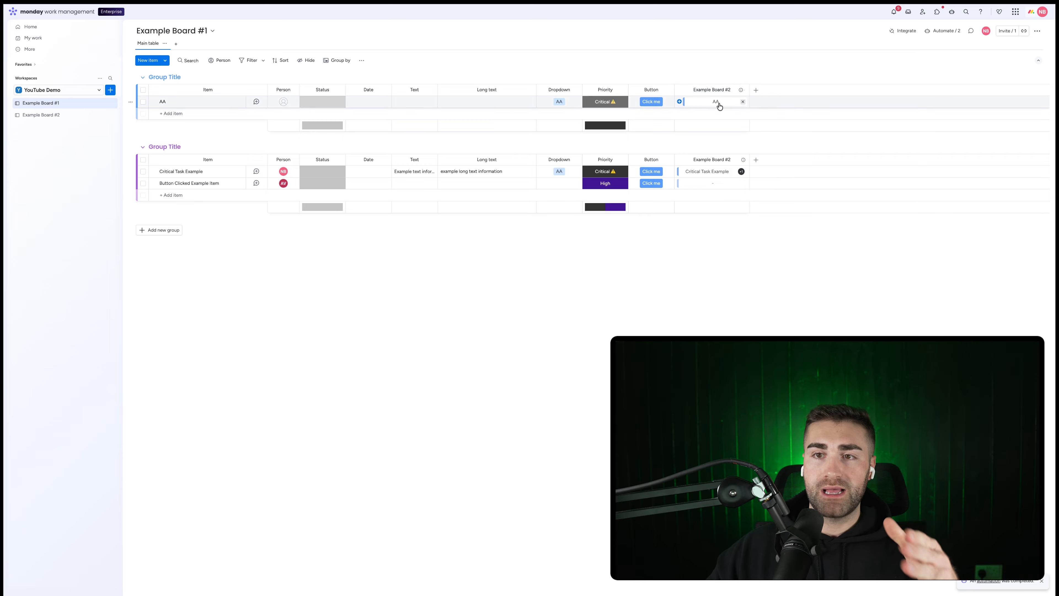
pyautogui.click(70, 116)
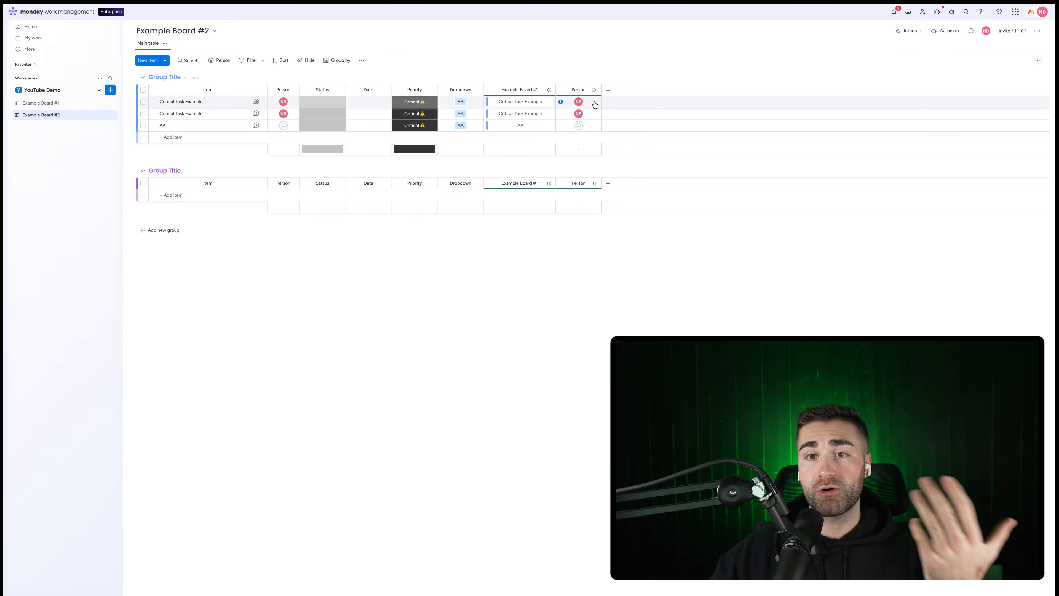
# Step: Assign a person to item AA on Example Board #1 and check the mirrored Person column in Example Board #2
pyautogui.click(84, 104)
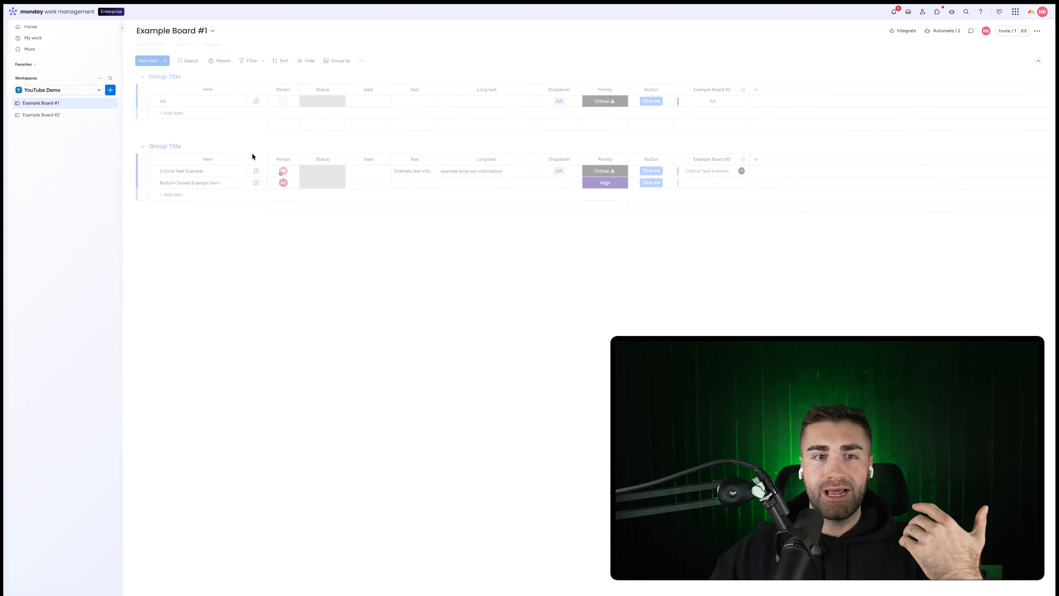
pyautogui.click(279, 102)
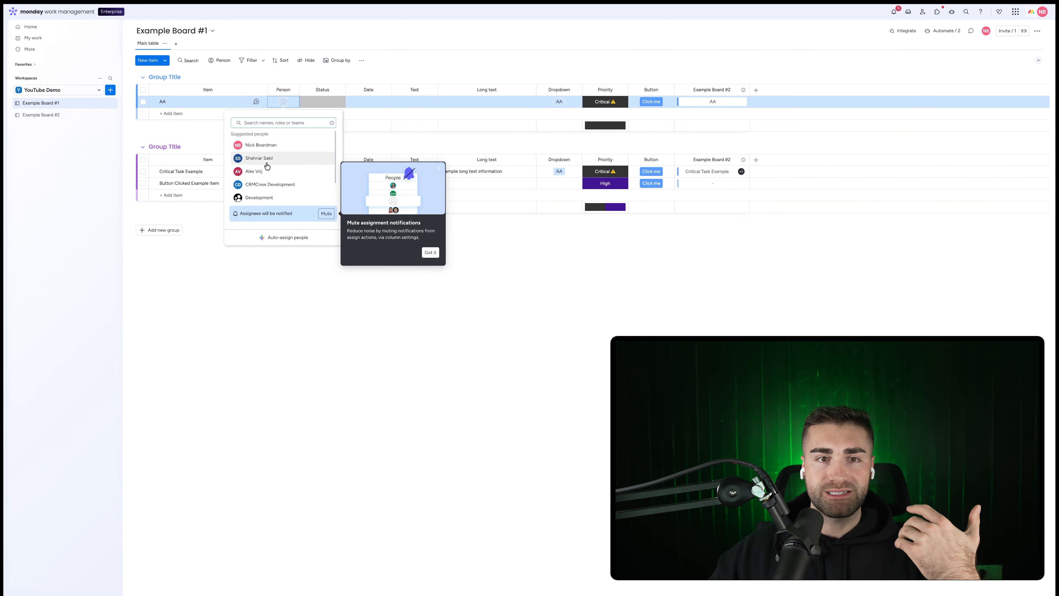
pyautogui.click(260, 158)
pyautogui.click(41, 114)
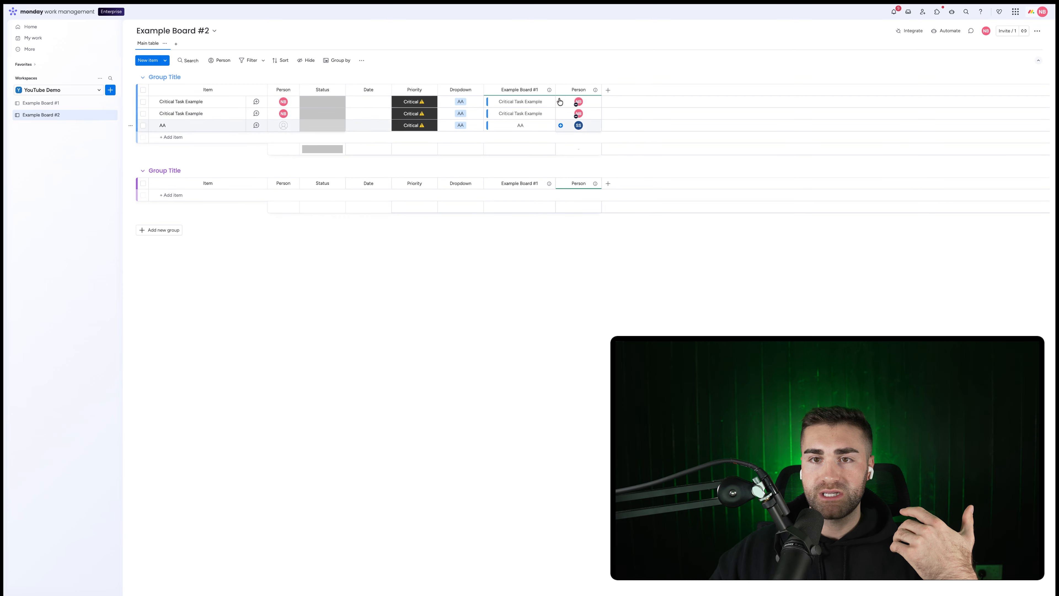
# Step: Add an "only if Priority is Critical" condition to Example Board #1's active button-clicked create-and-connect automation and update it
pyautogui.click(43, 103)
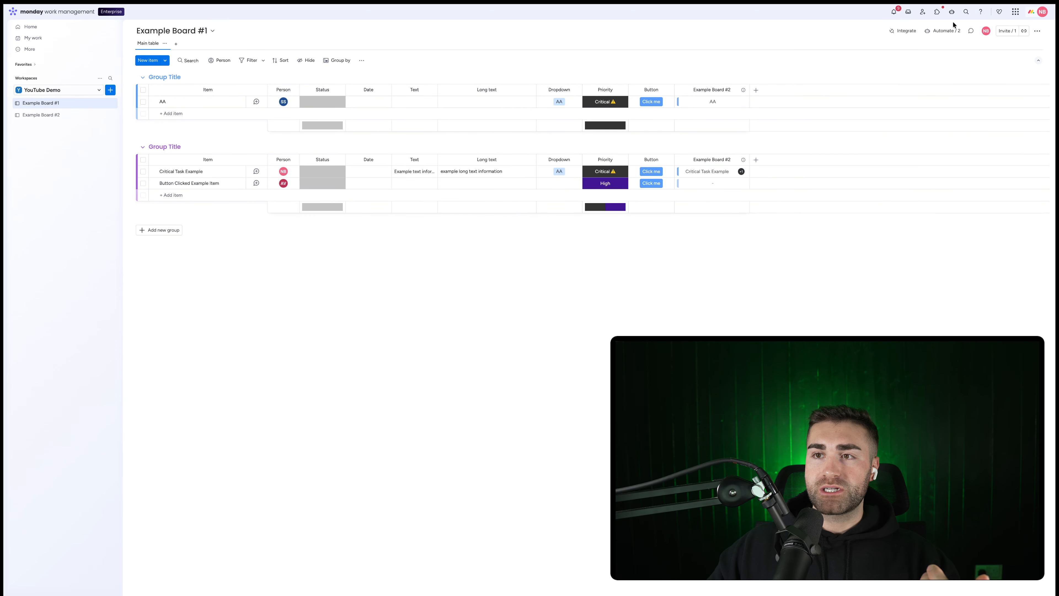
pyautogui.click(939, 32)
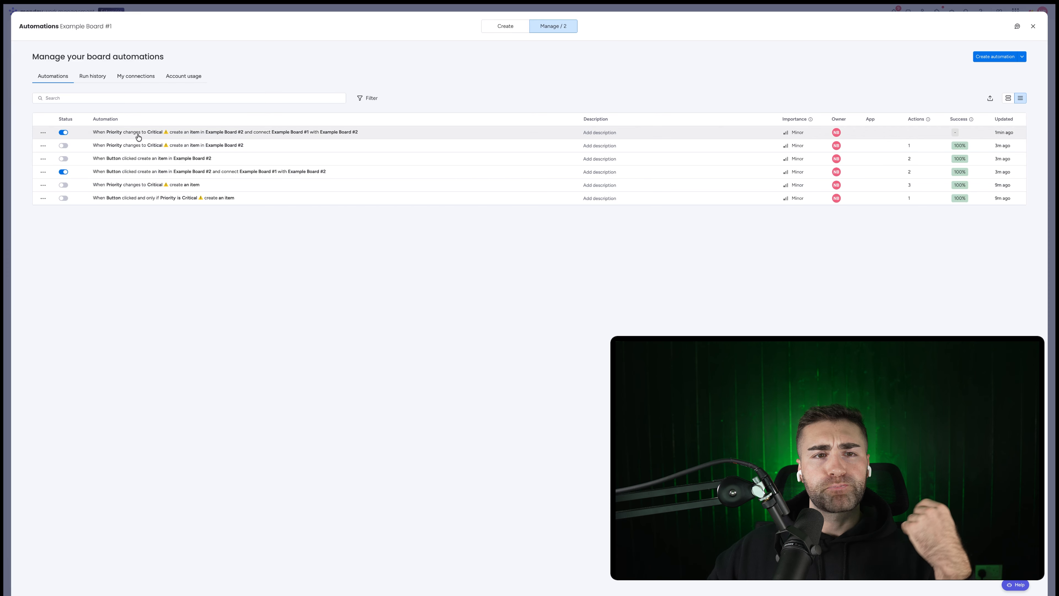
pyautogui.click(142, 175)
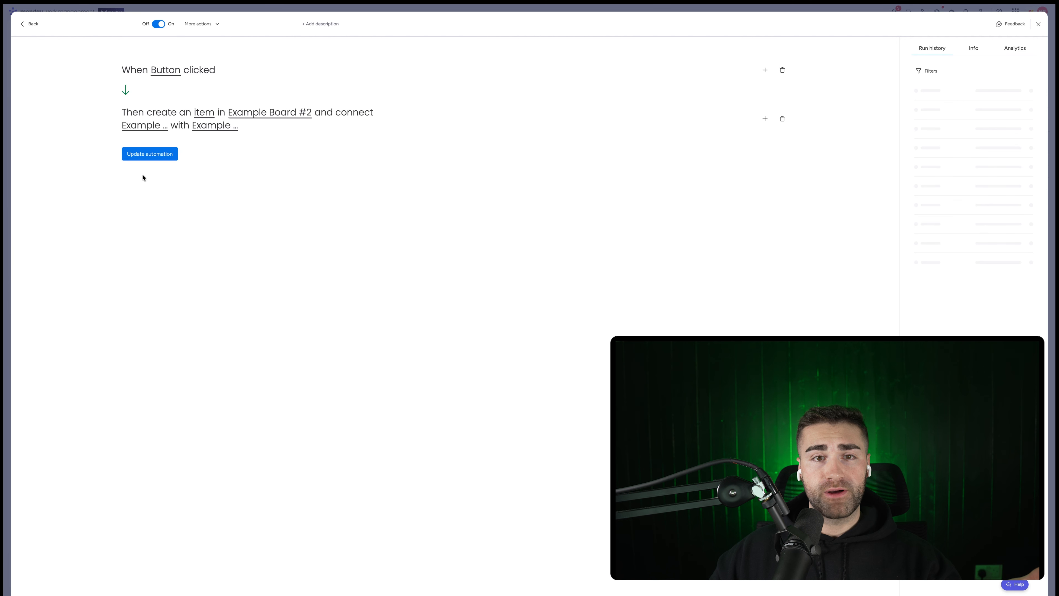
pyautogui.click(765, 70)
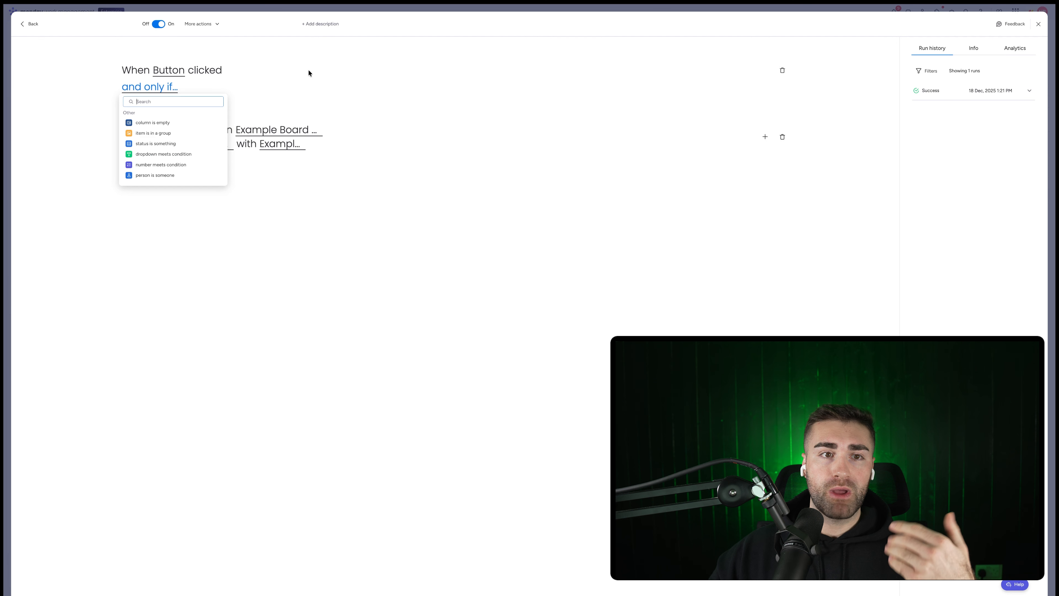
pyautogui.click(168, 144)
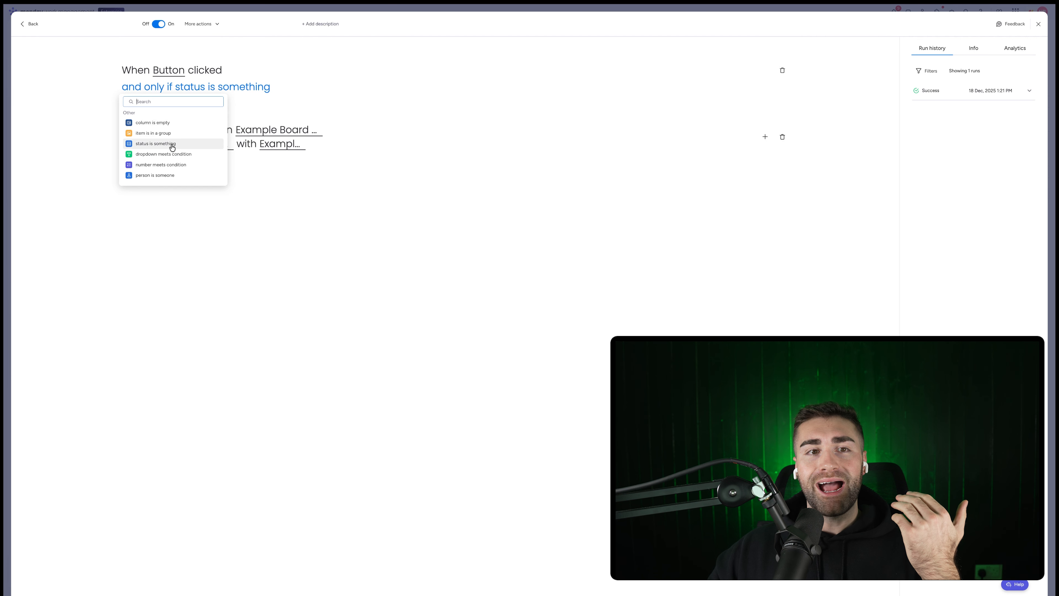
pyautogui.click(185, 87)
pyautogui.click(210, 126)
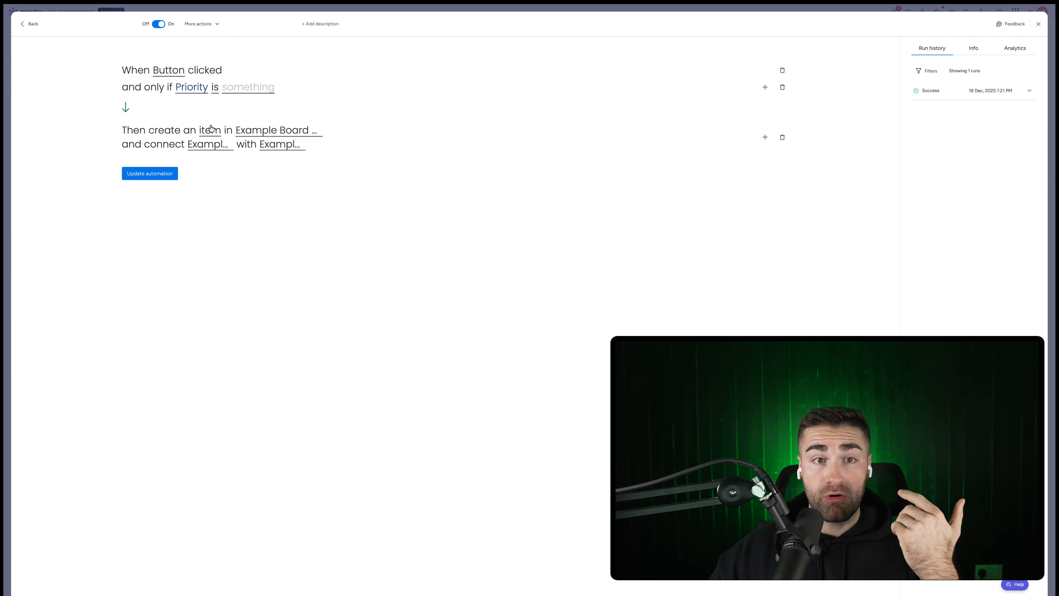
pyautogui.click(245, 90)
pyautogui.click(247, 111)
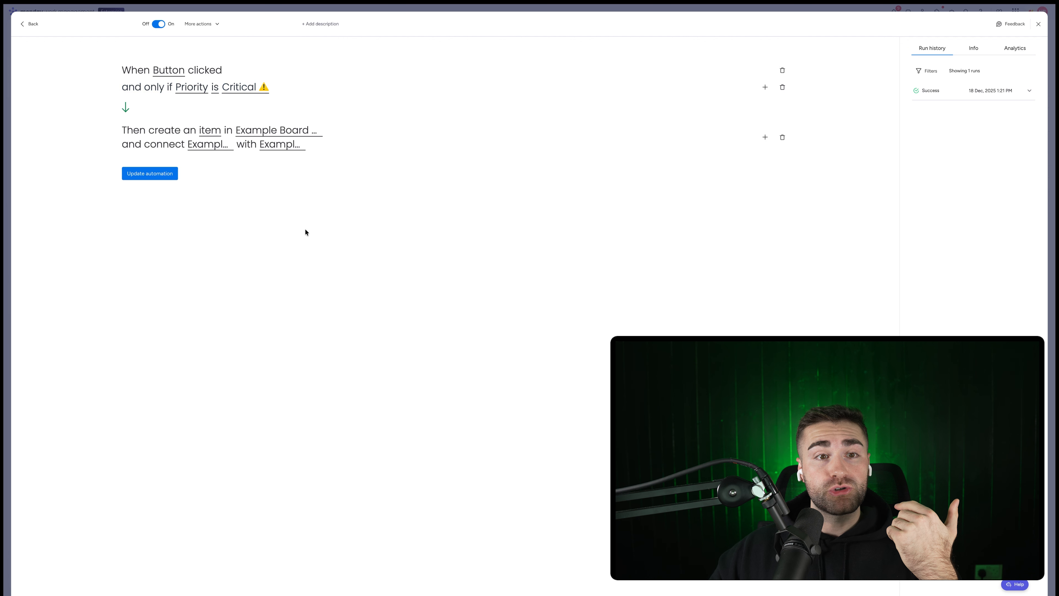
pyautogui.click(151, 177)
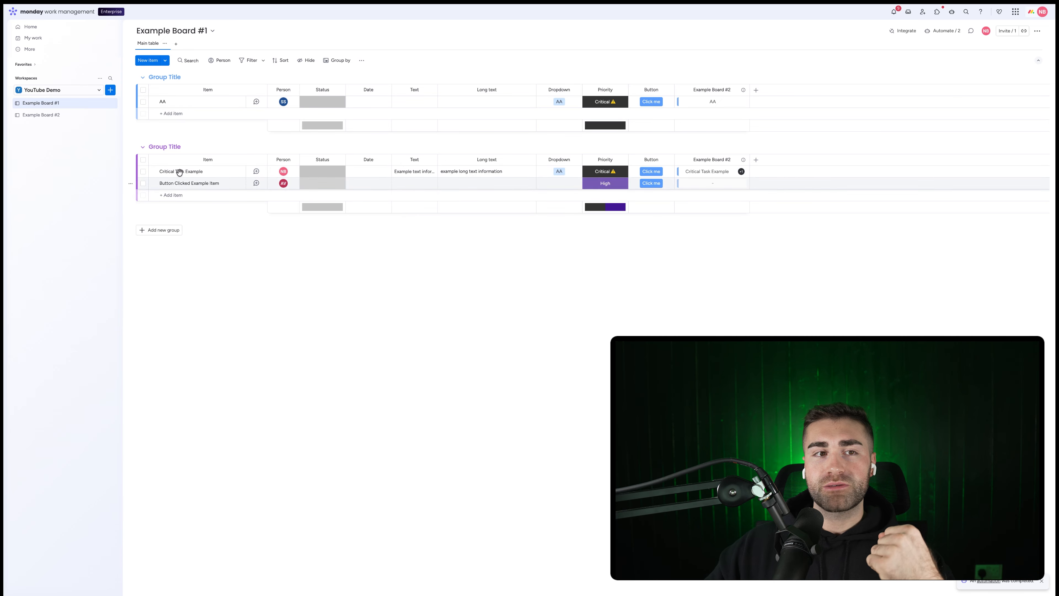
# Step: Turn off the automation that creates and connects an item in Example Board #2 when Priority changes to Critical, then return to the board
pyautogui.click(604, 184)
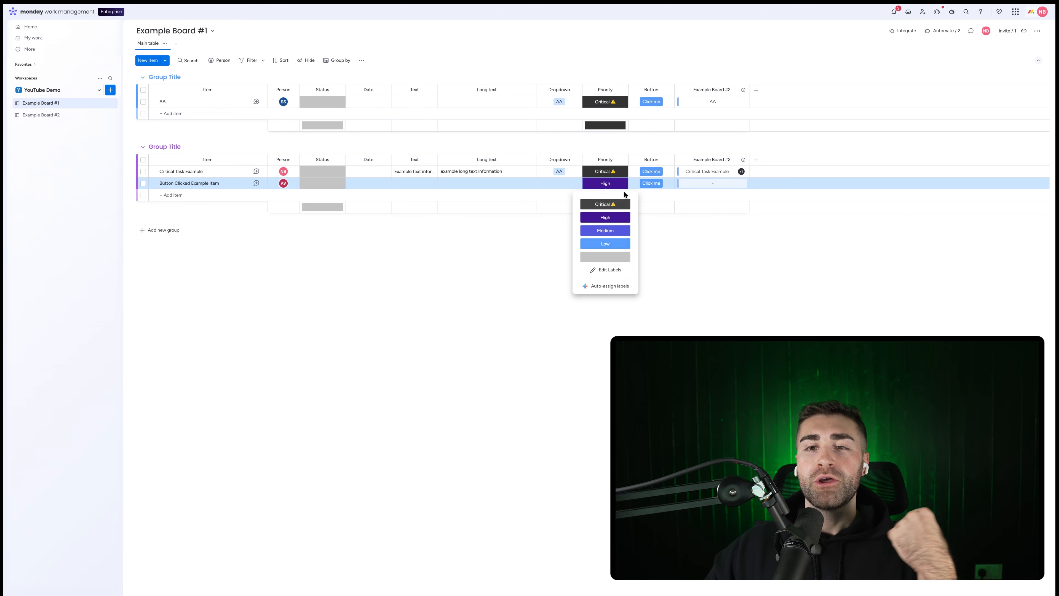
pyautogui.click(950, 33)
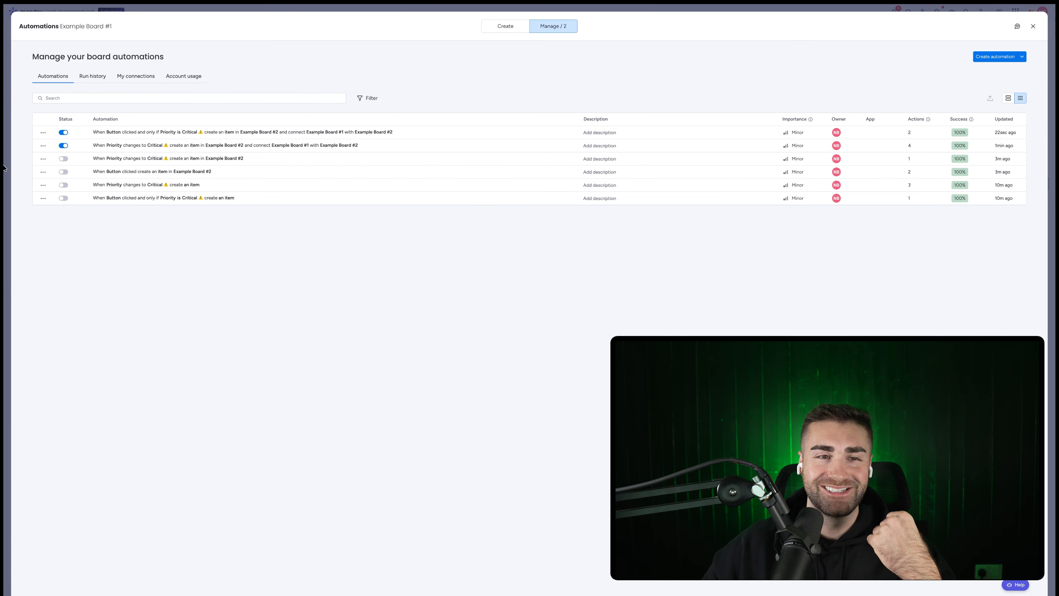
pyautogui.click(63, 146)
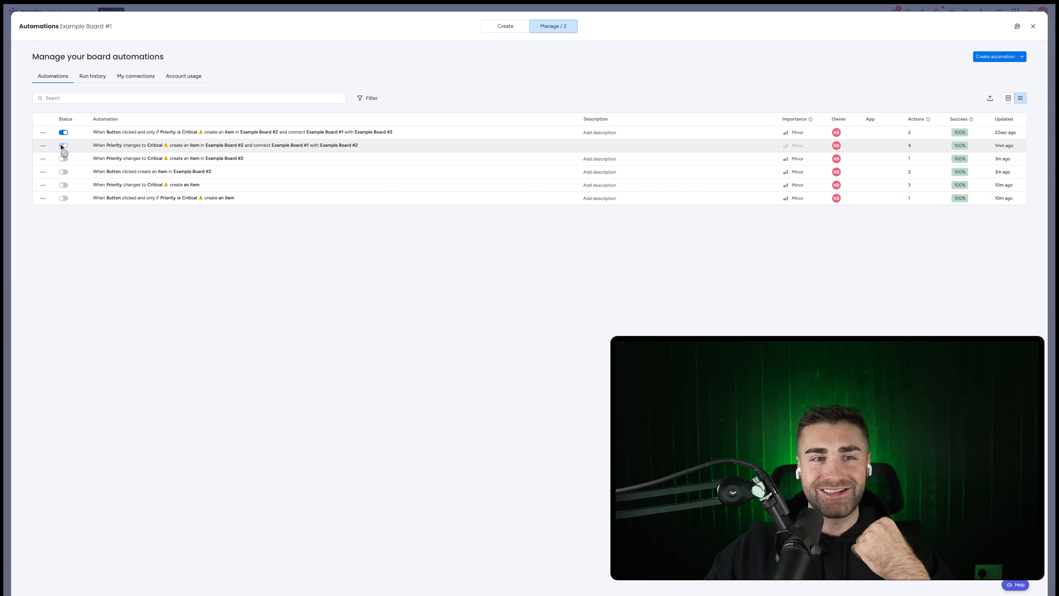
pyautogui.click(1033, 27)
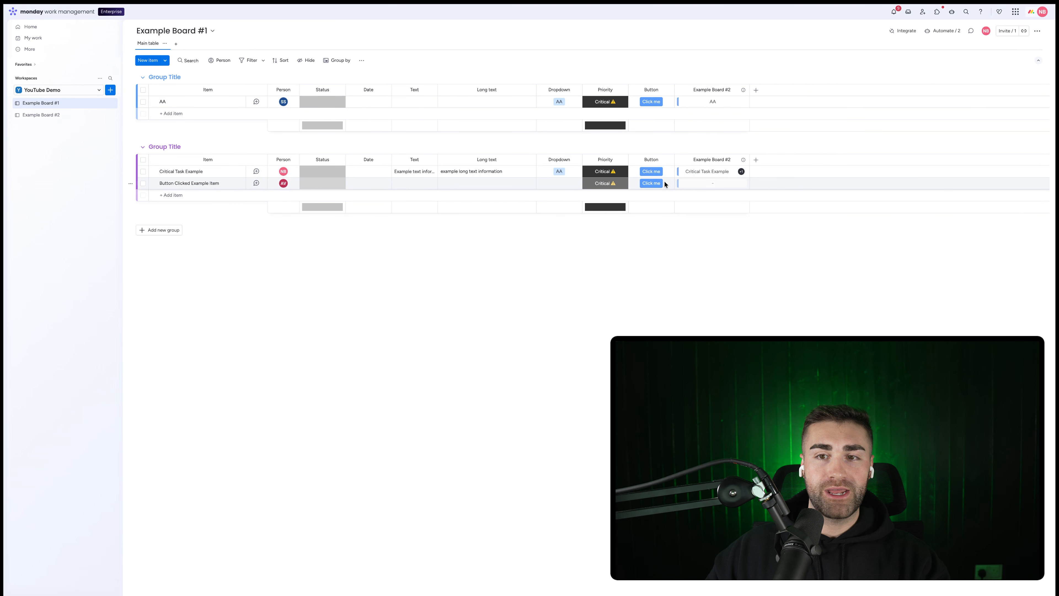
# Step: Trigger the Click me button for Button Clicked Example Item and check the resulting item in Example Board #2
pyautogui.click(656, 184)
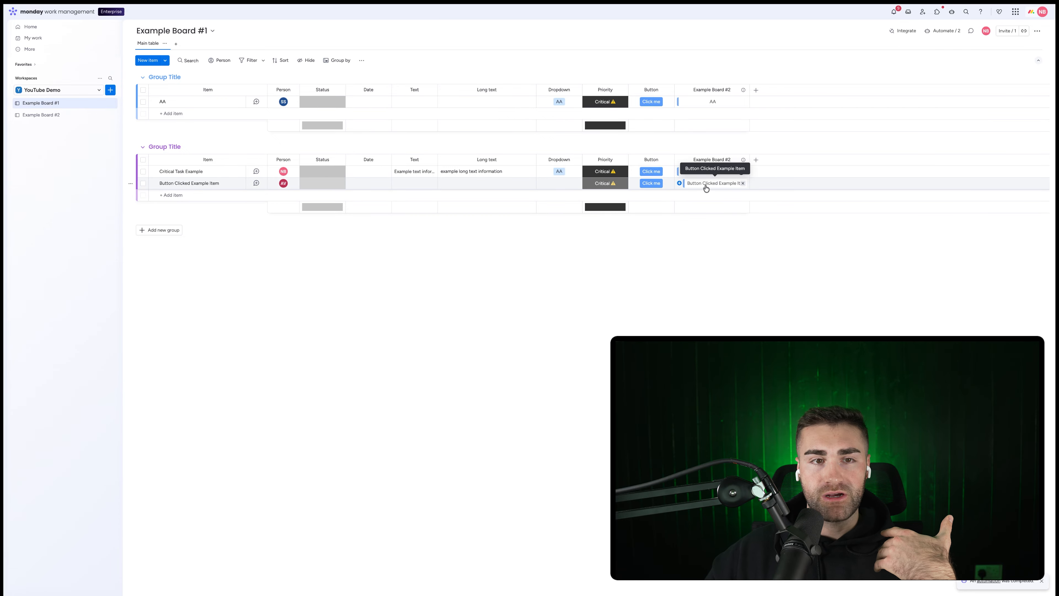
pyautogui.click(49, 115)
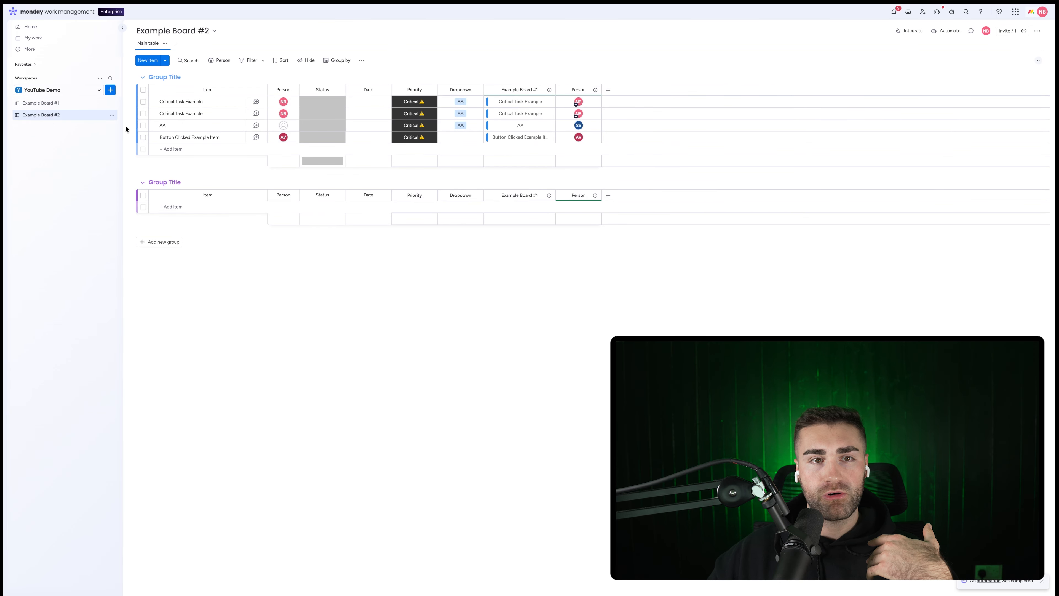